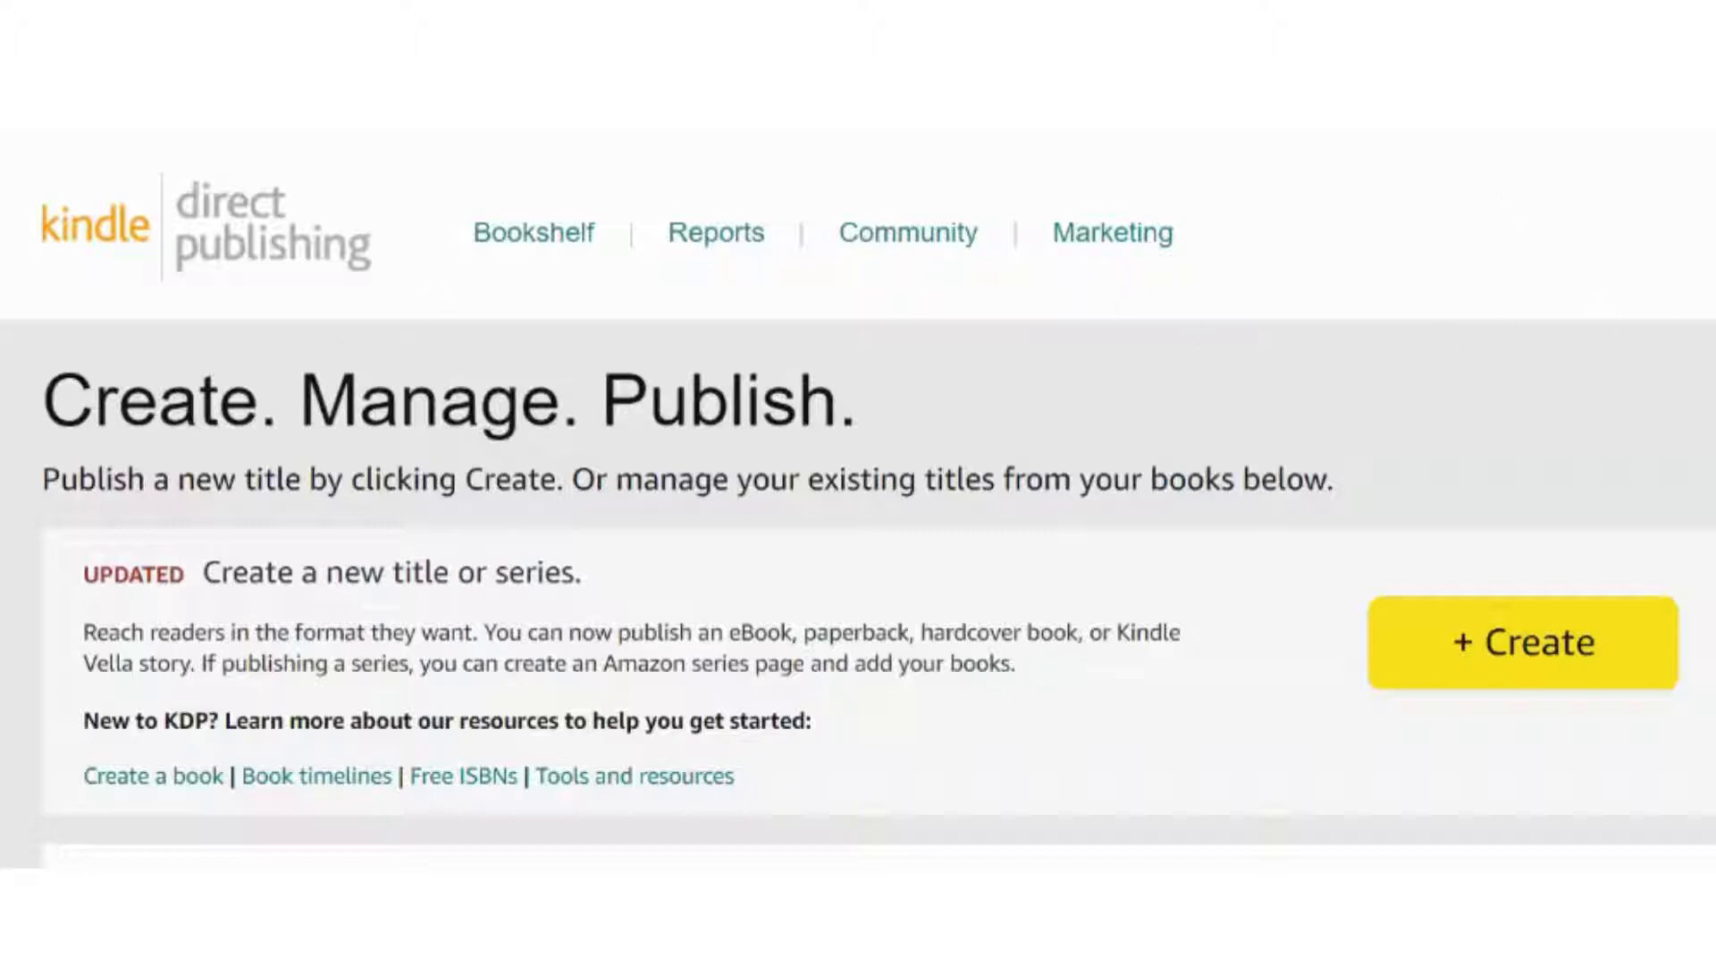
Start creating a new title and choose the paperback format.
scroll(858, 501, "down", 3)
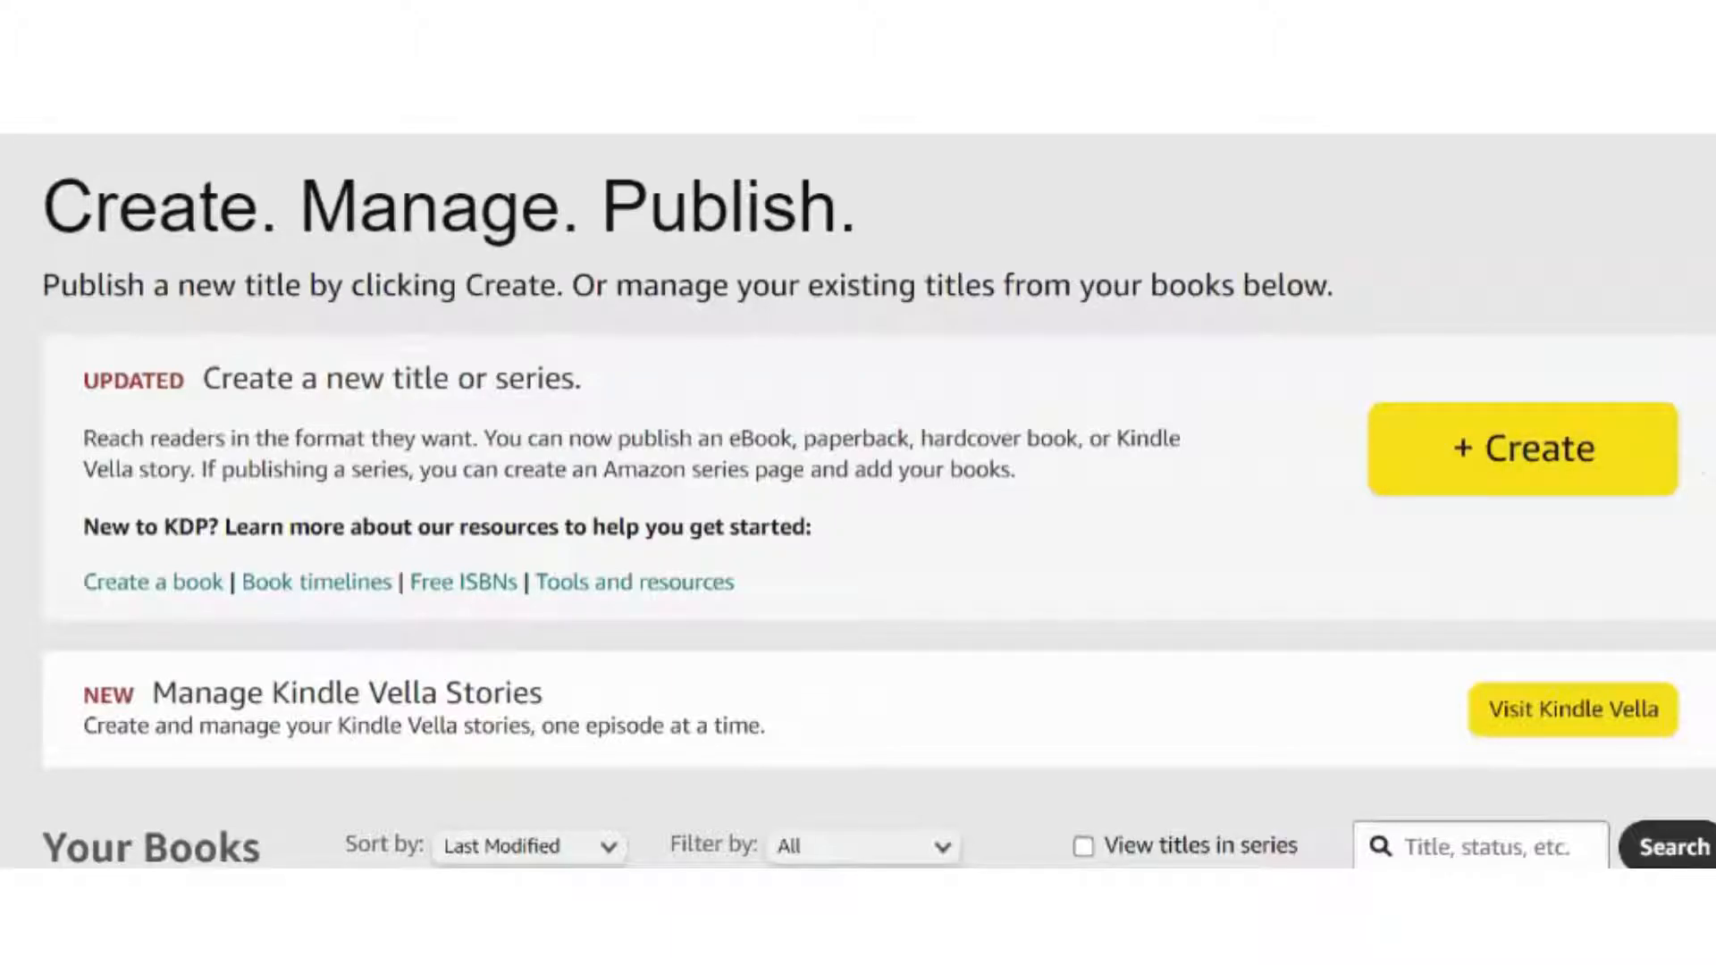
scroll(858, 500, "up", 2)
scroll(858, 500, "down", 1)
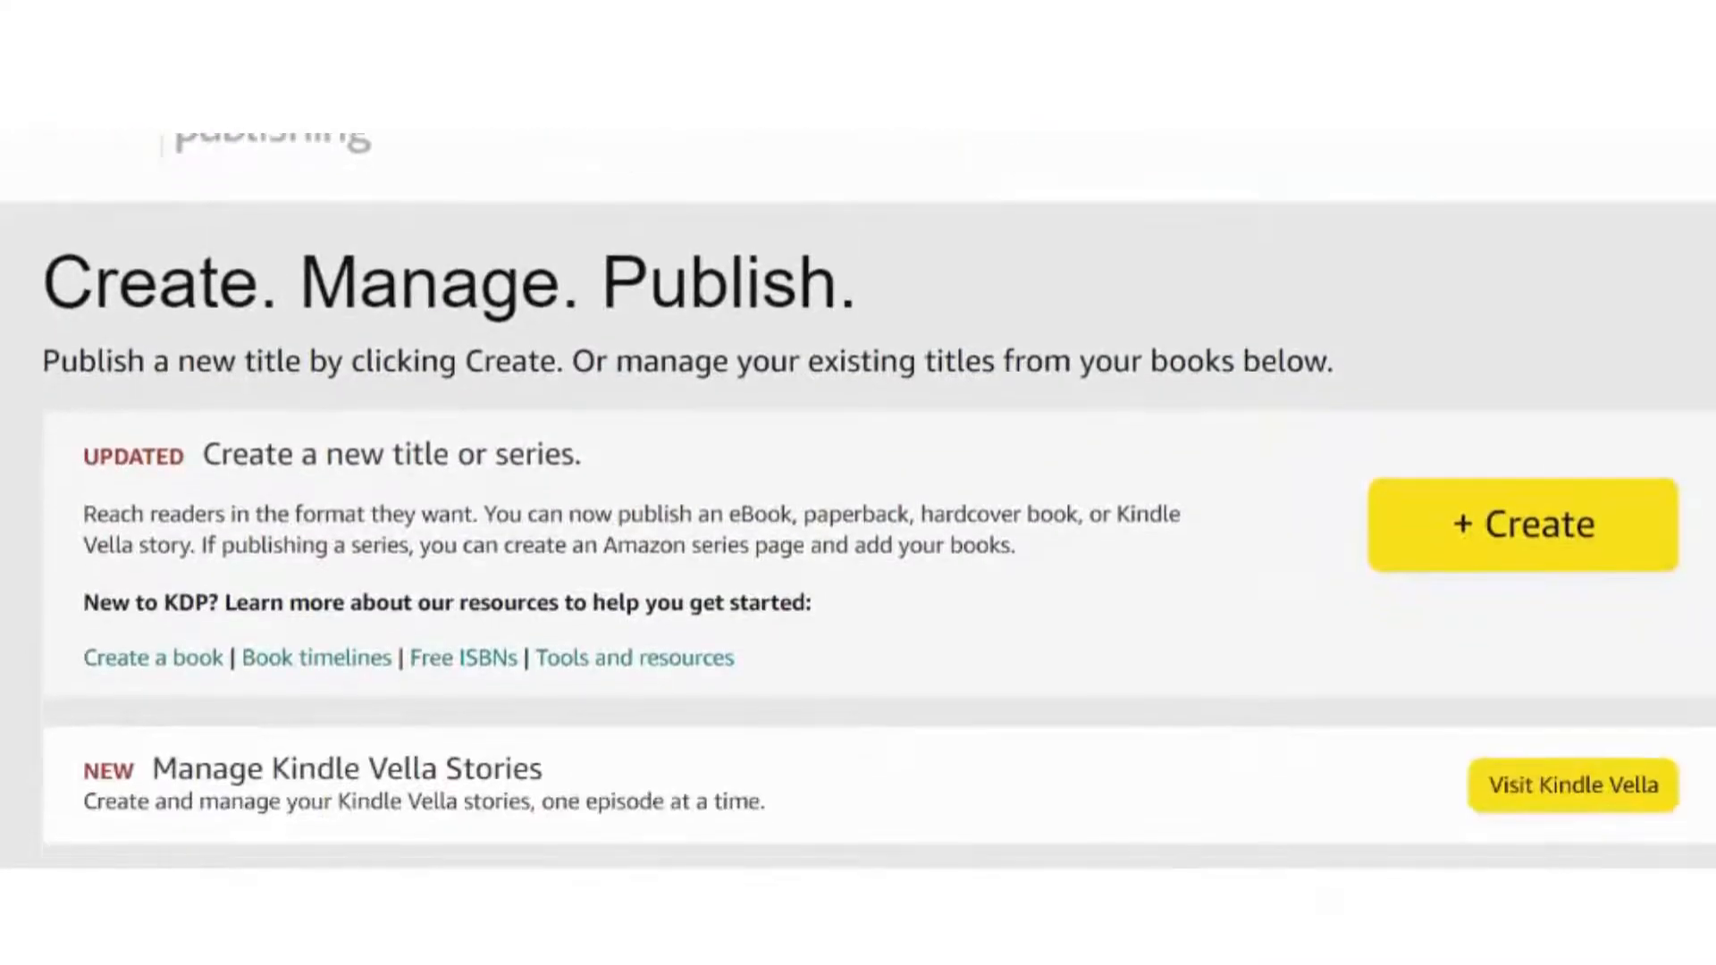
left_click(1488, 547)
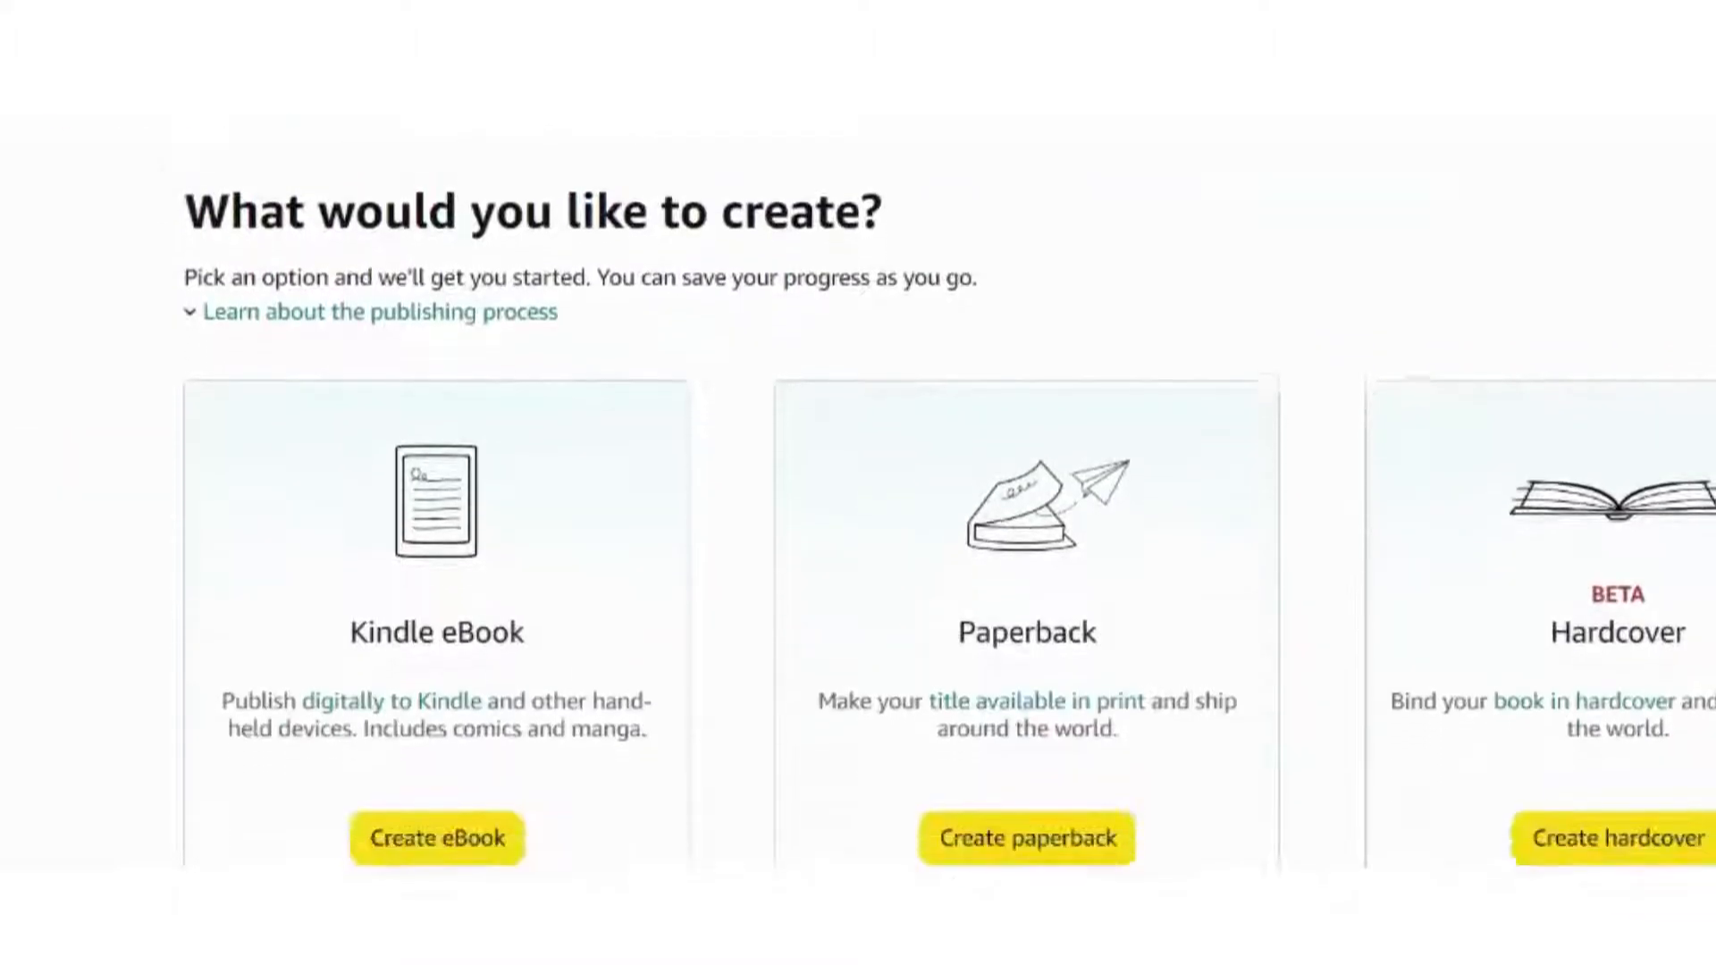
scroll(1609, 425, "down", 2)
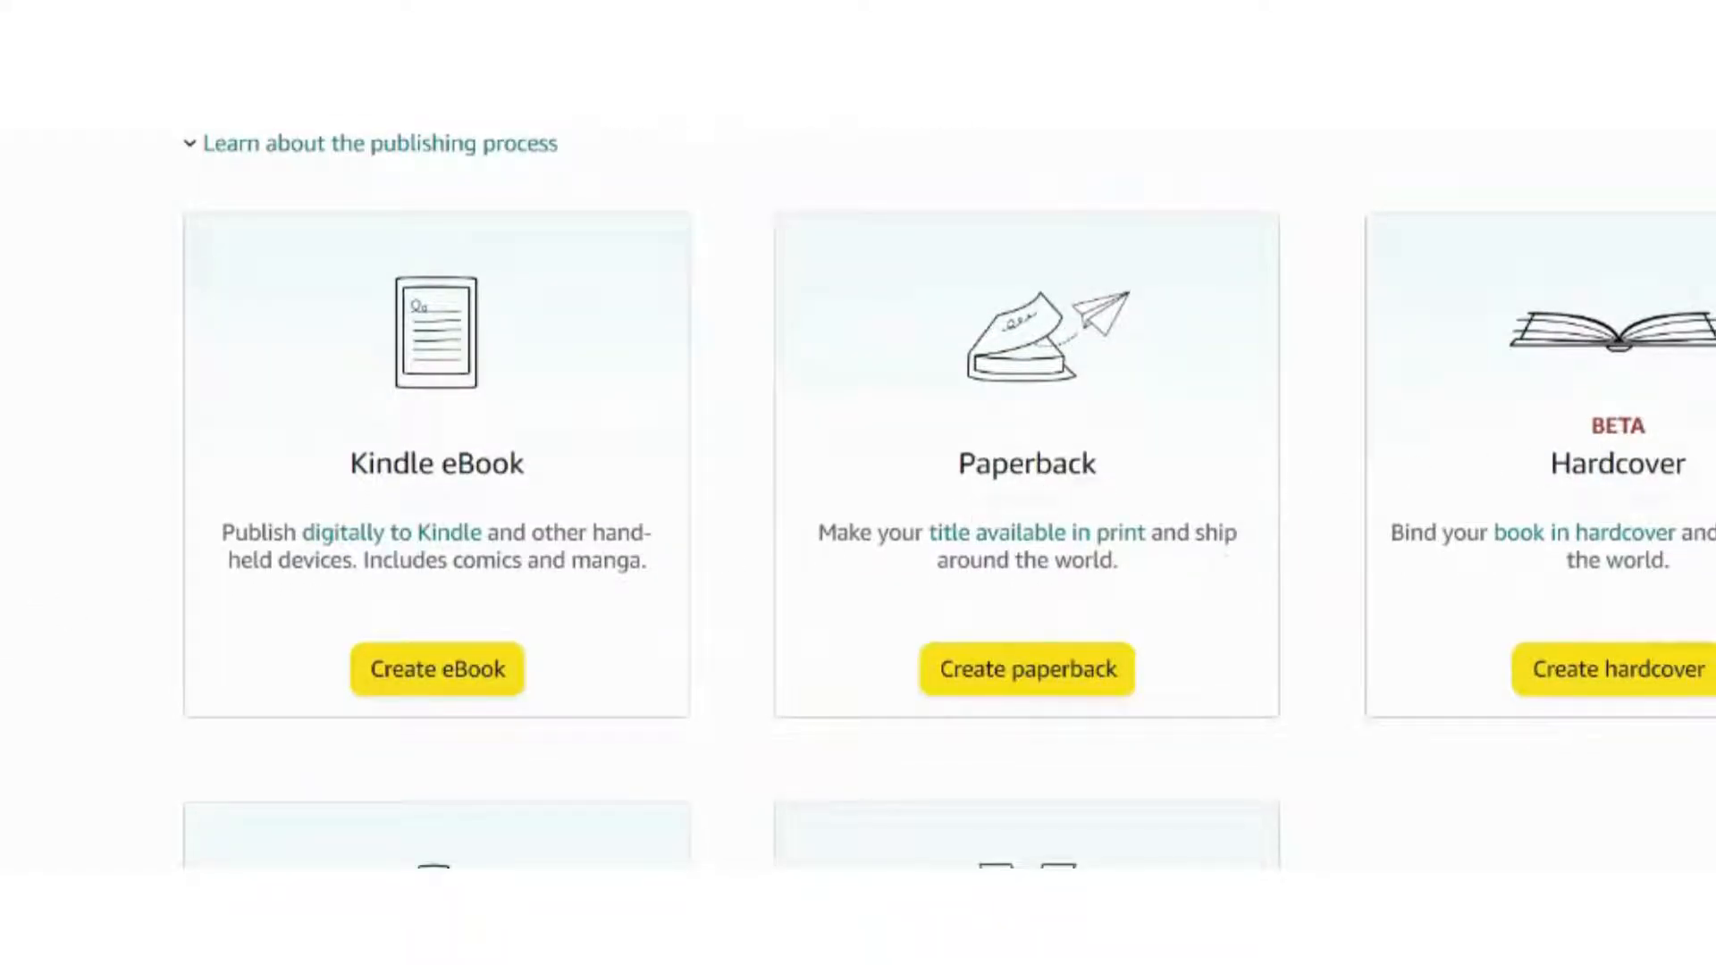
scroll(947, 496, "down", 4)
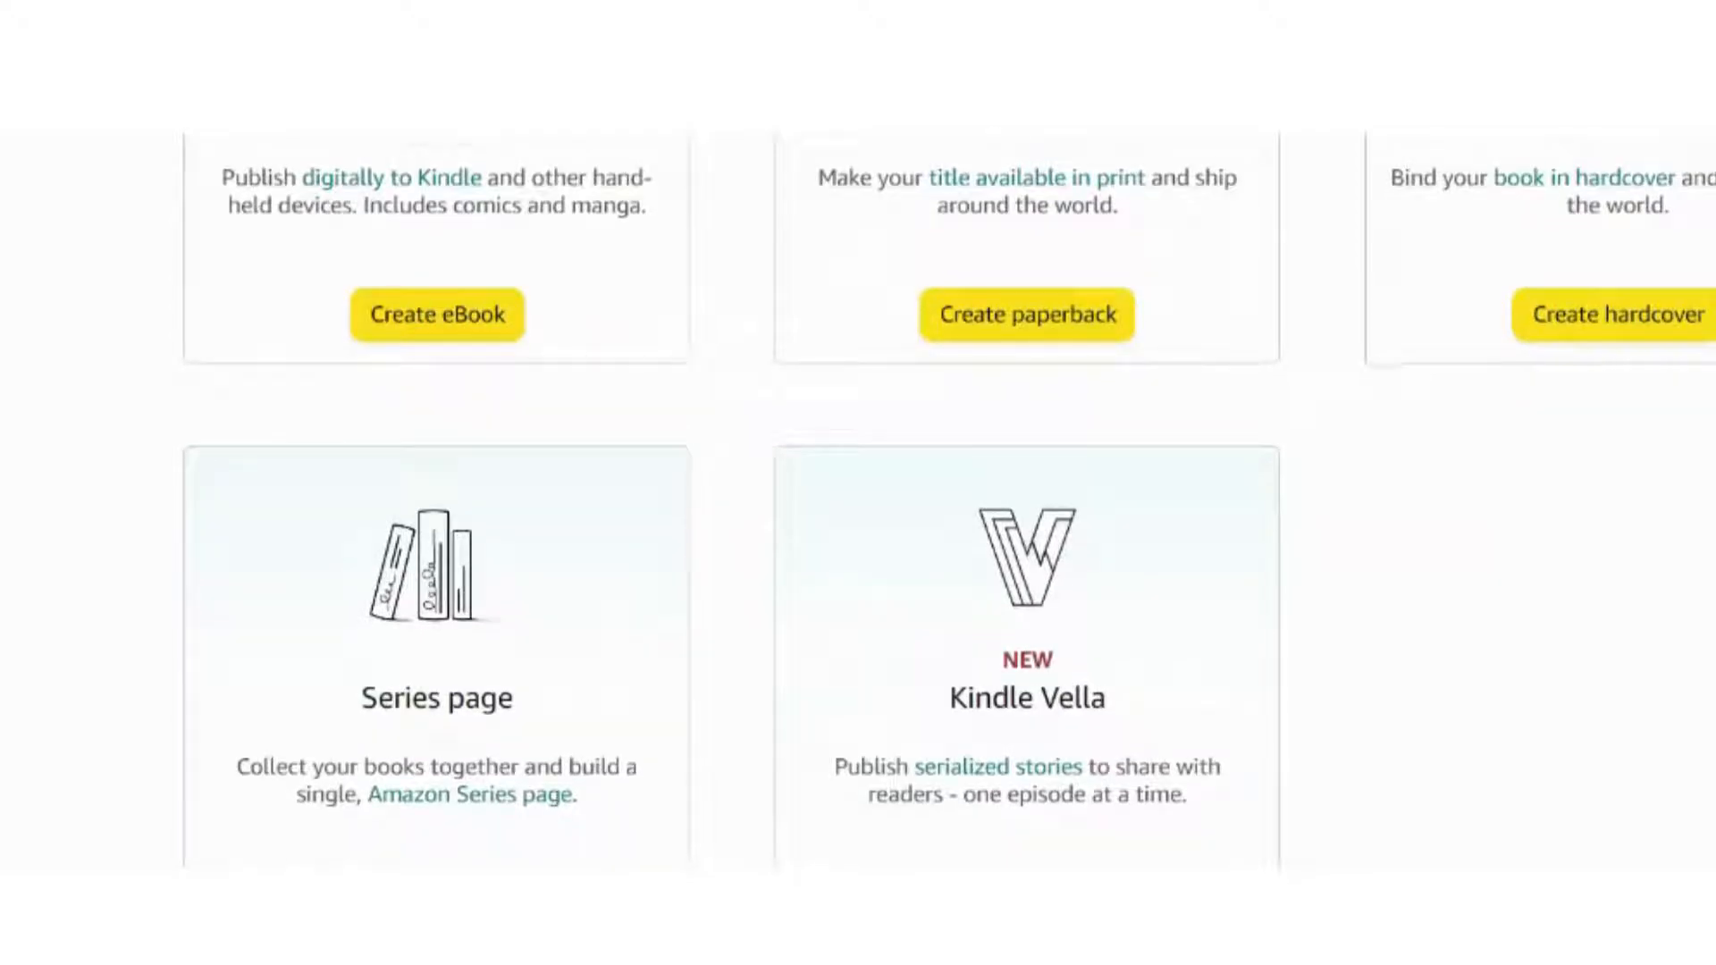
scroll(948, 496, "up", 4)
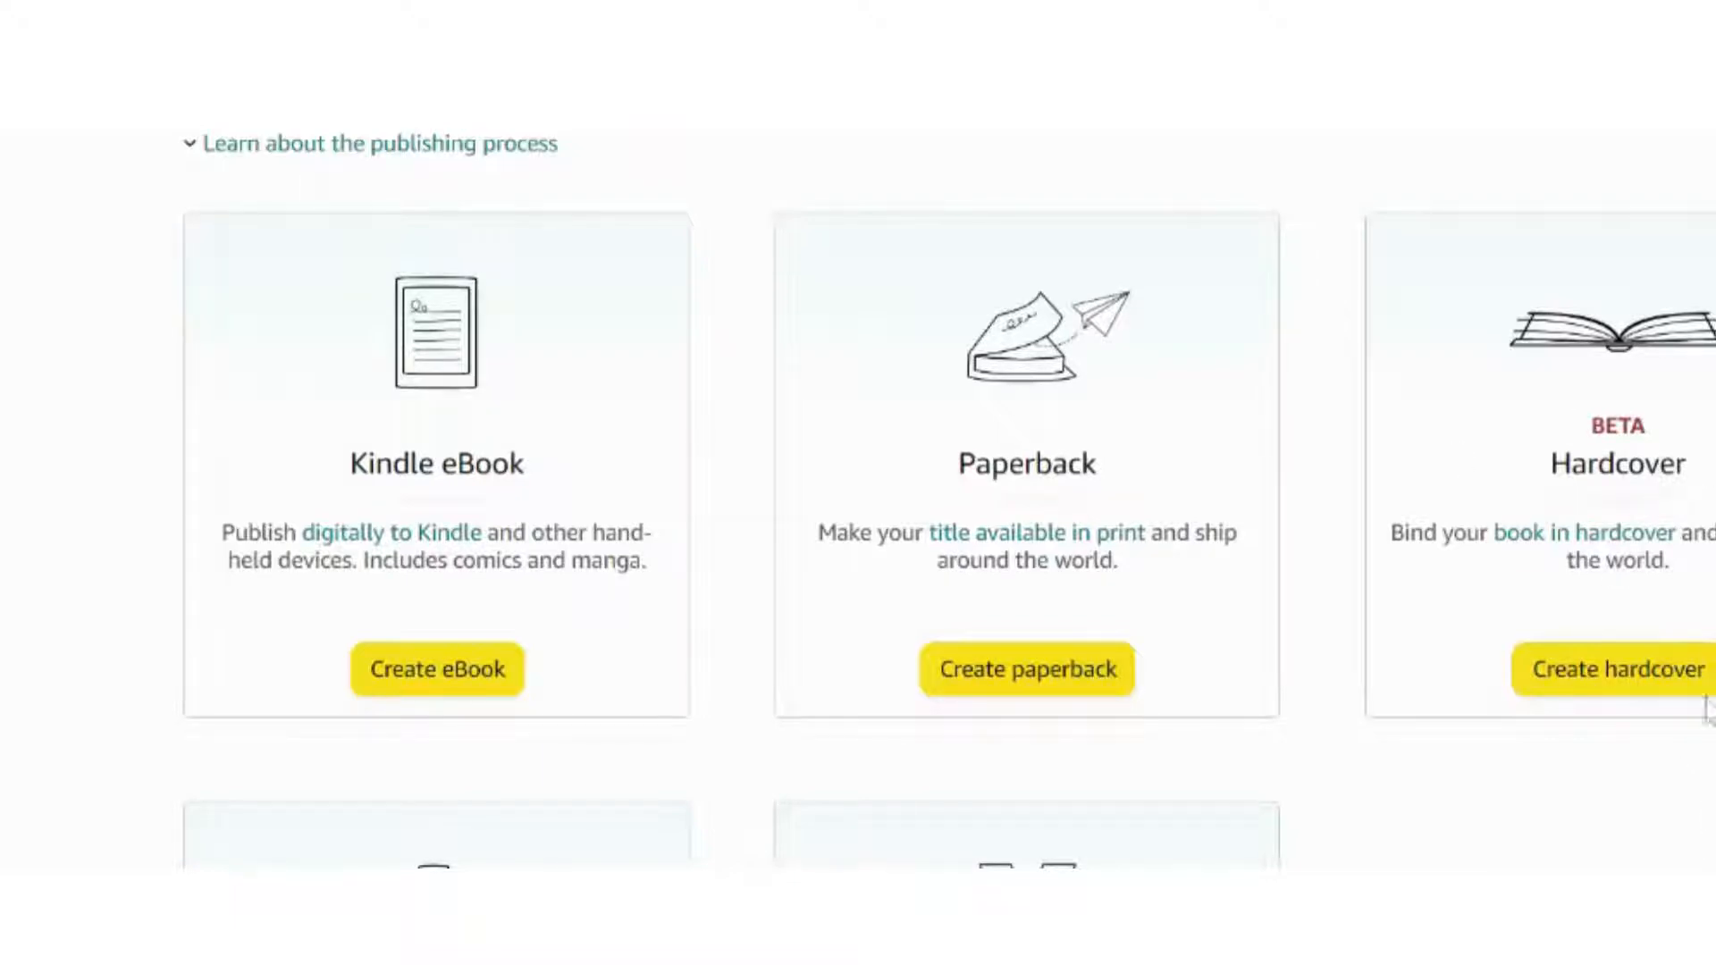
left_click(1010, 682)
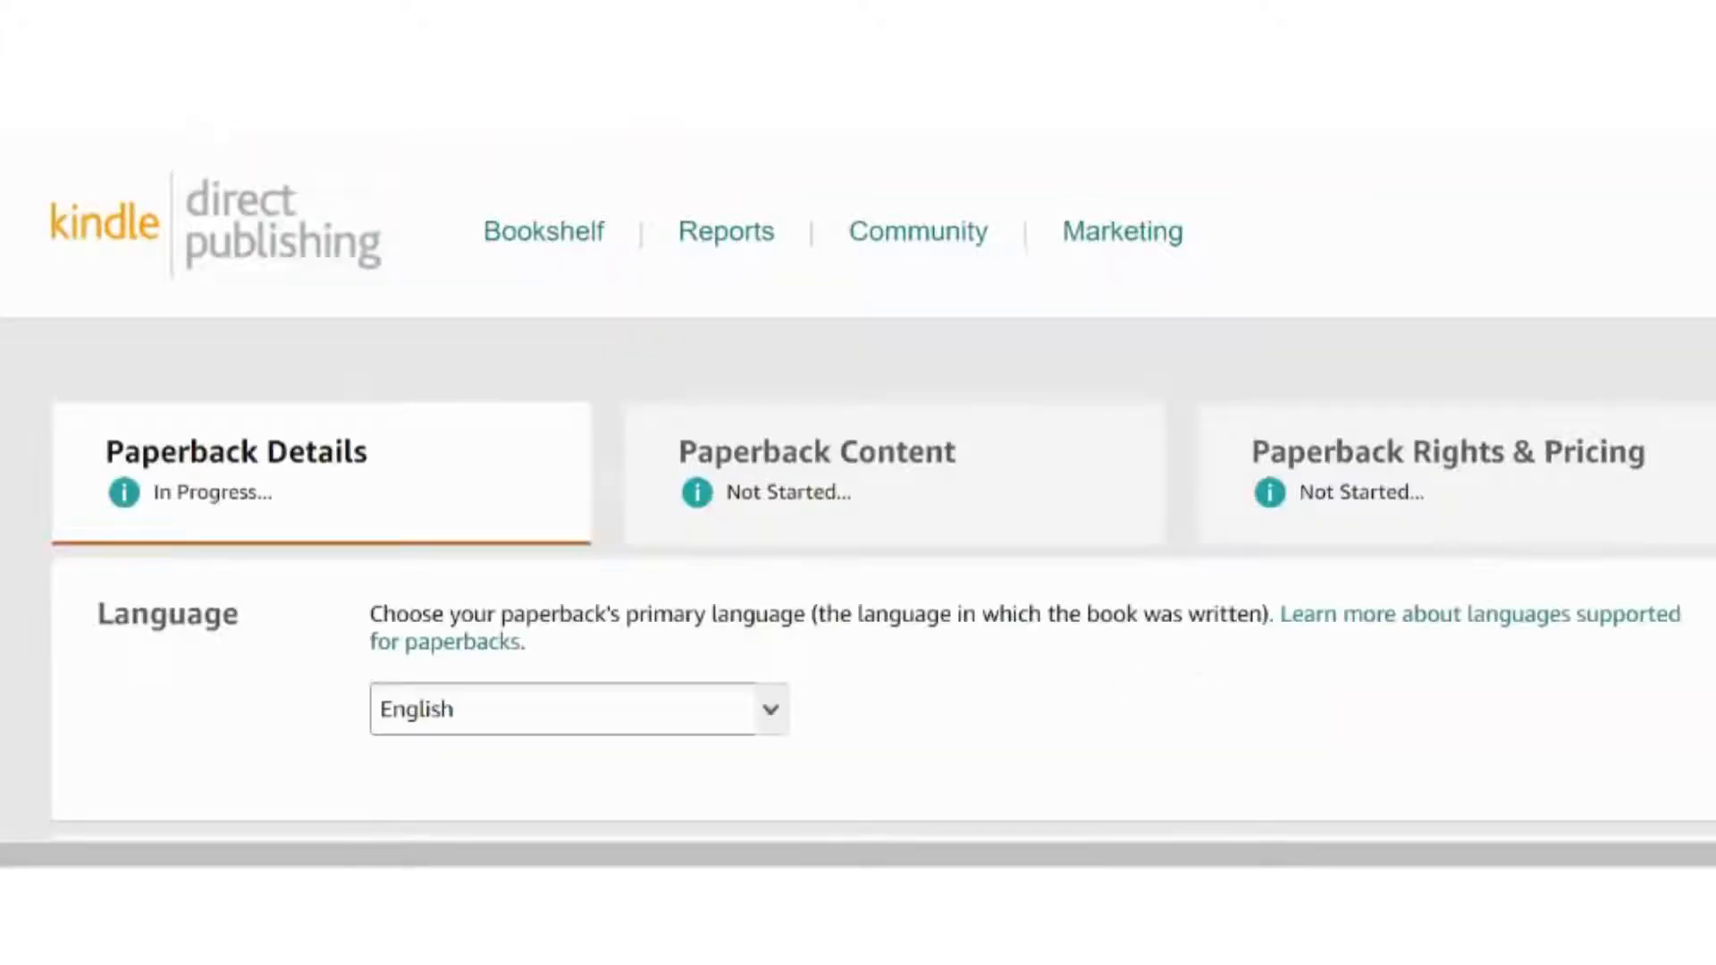
Enter "Girl Power Prayer Journal" as the book title in the paperback details.
scroll(858, 480, "down", 4)
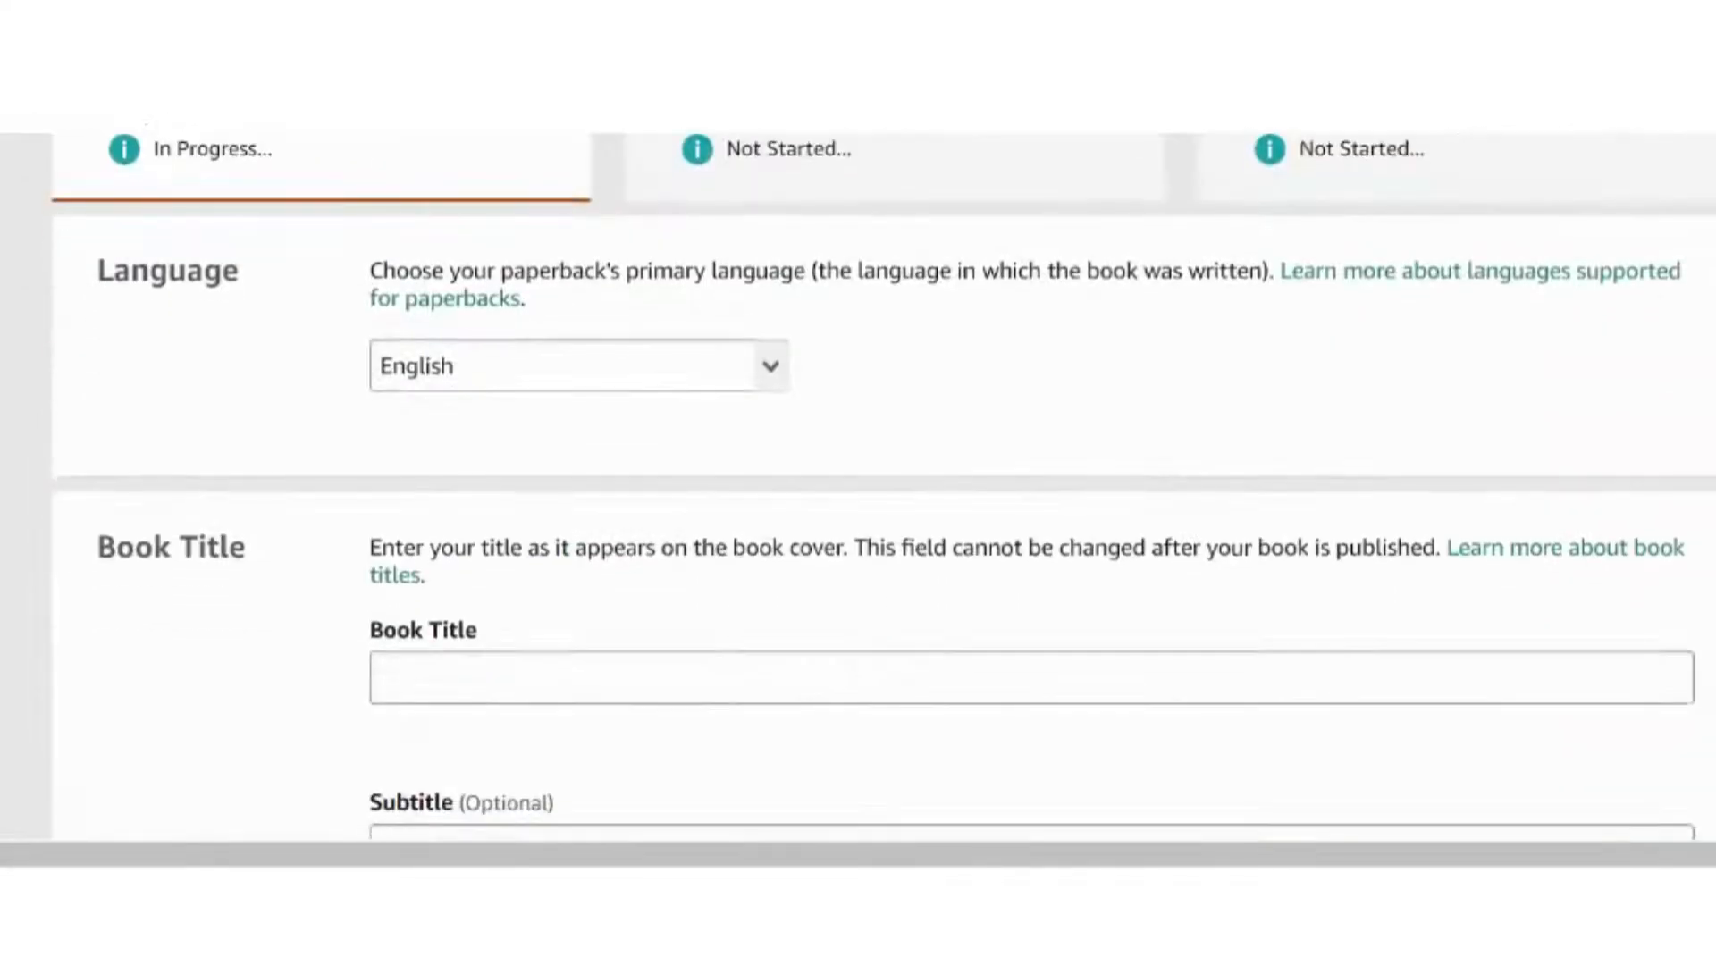
scroll(858, 480, "up", 2)
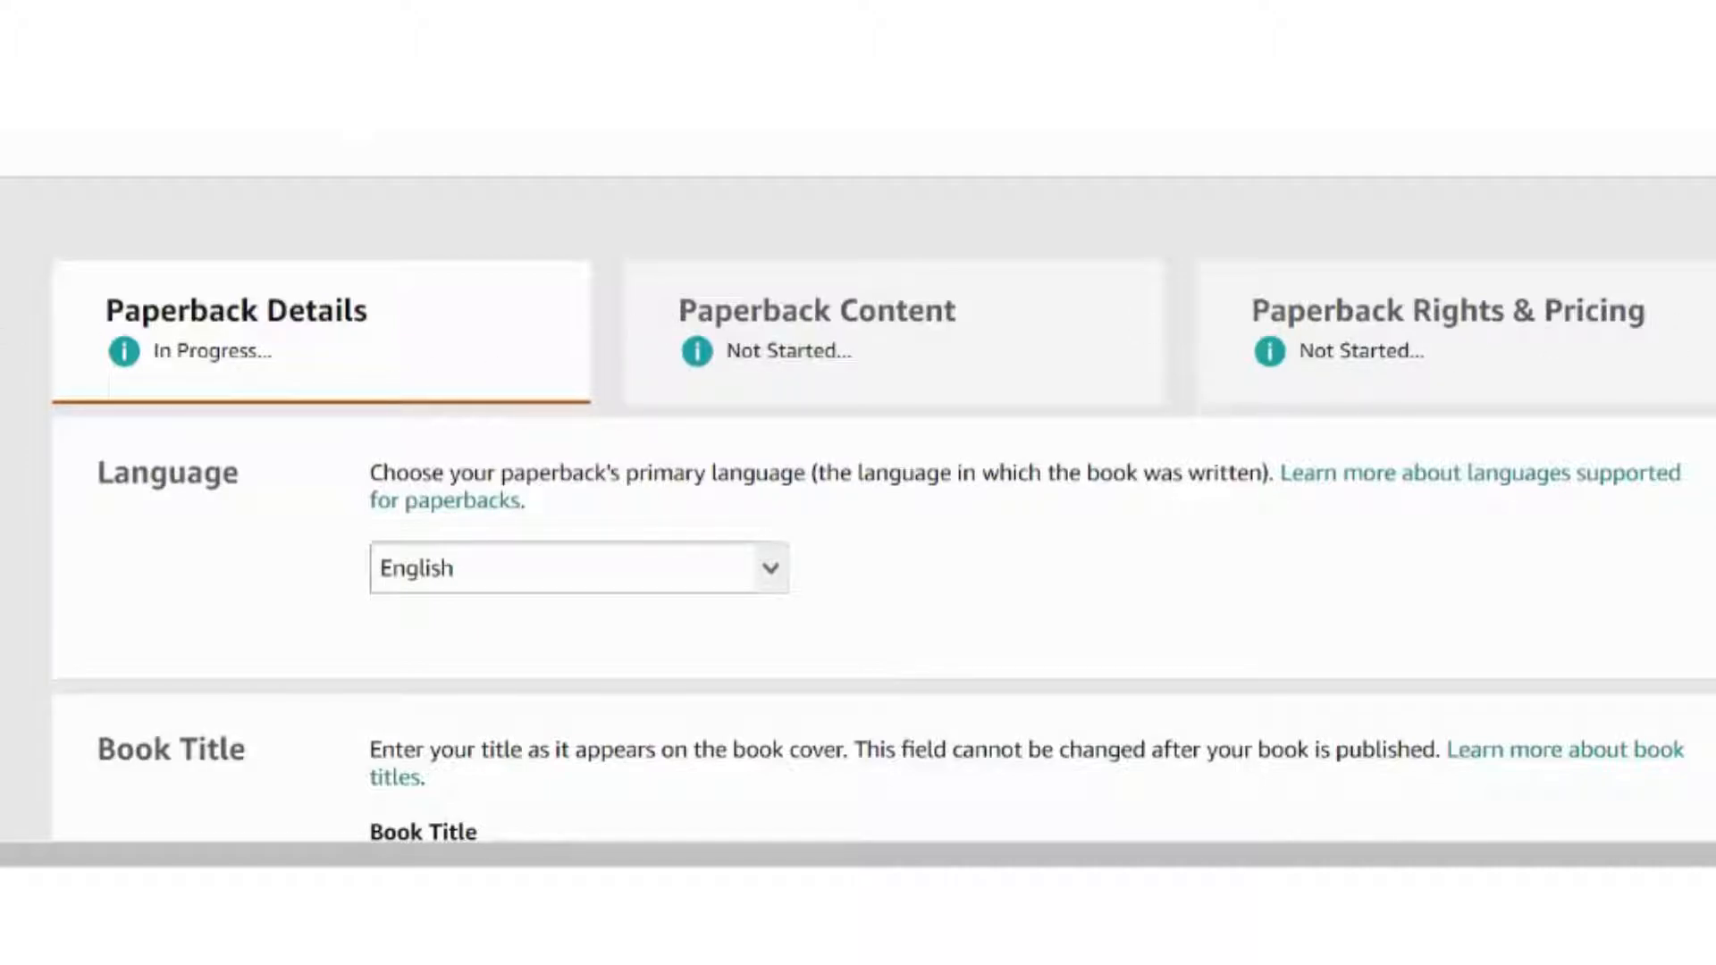
scroll(883, 490, "down", 5)
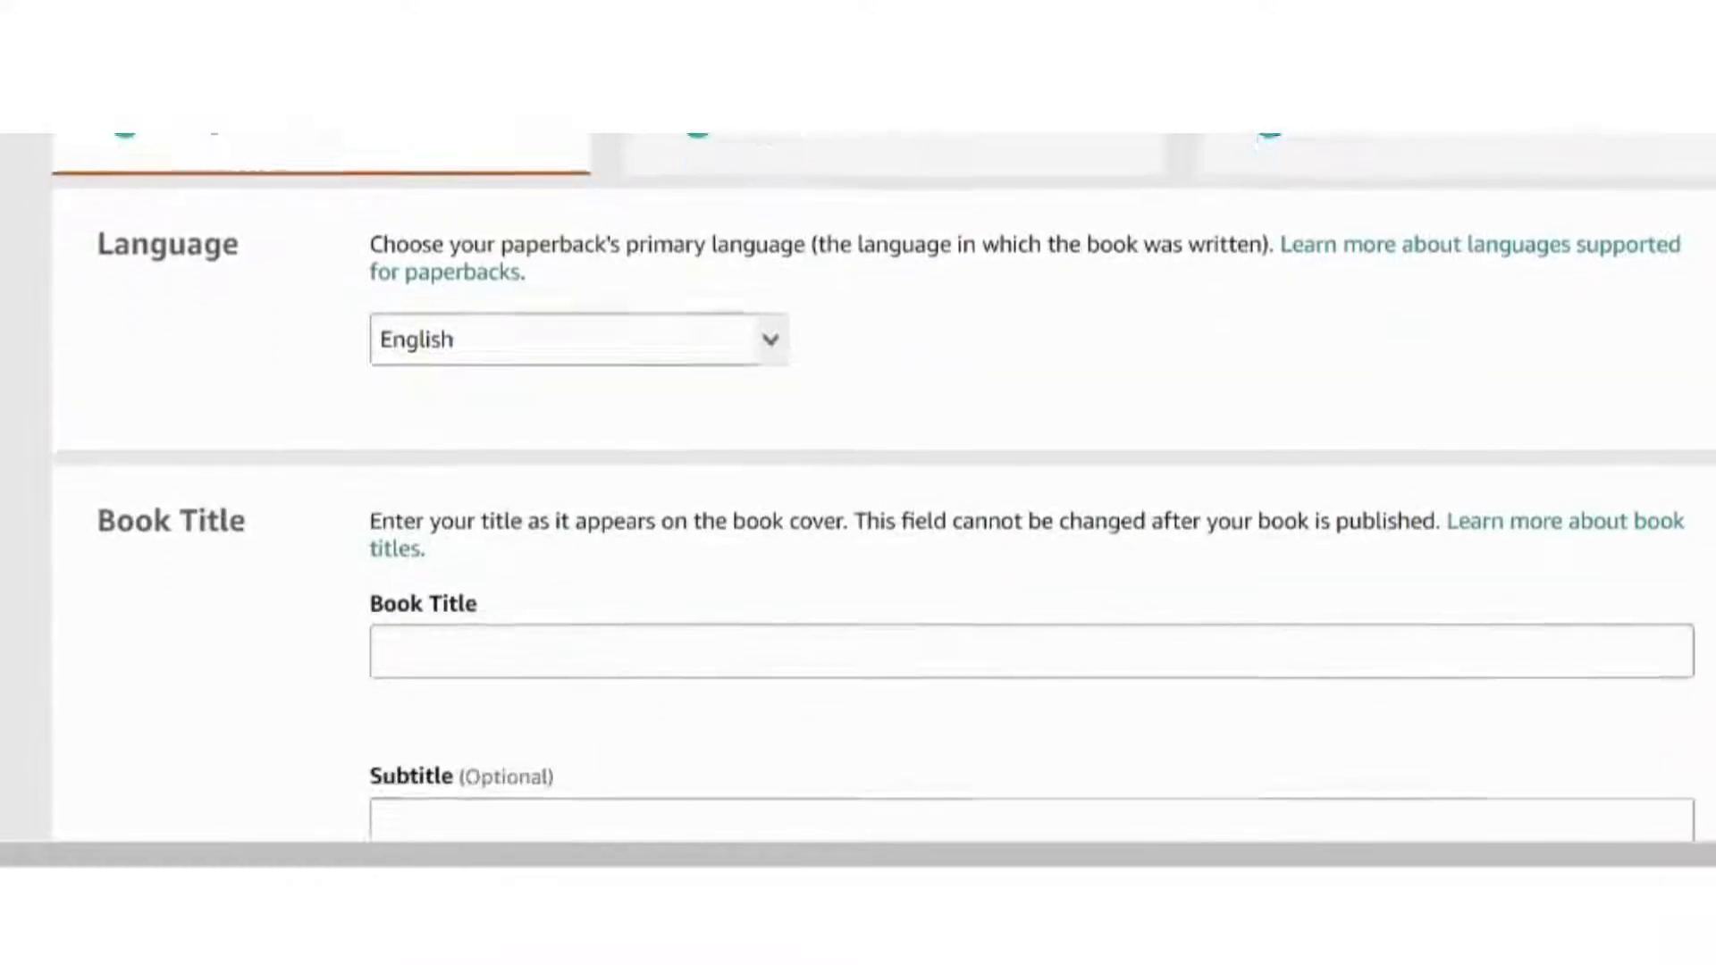
left_click(384, 272)
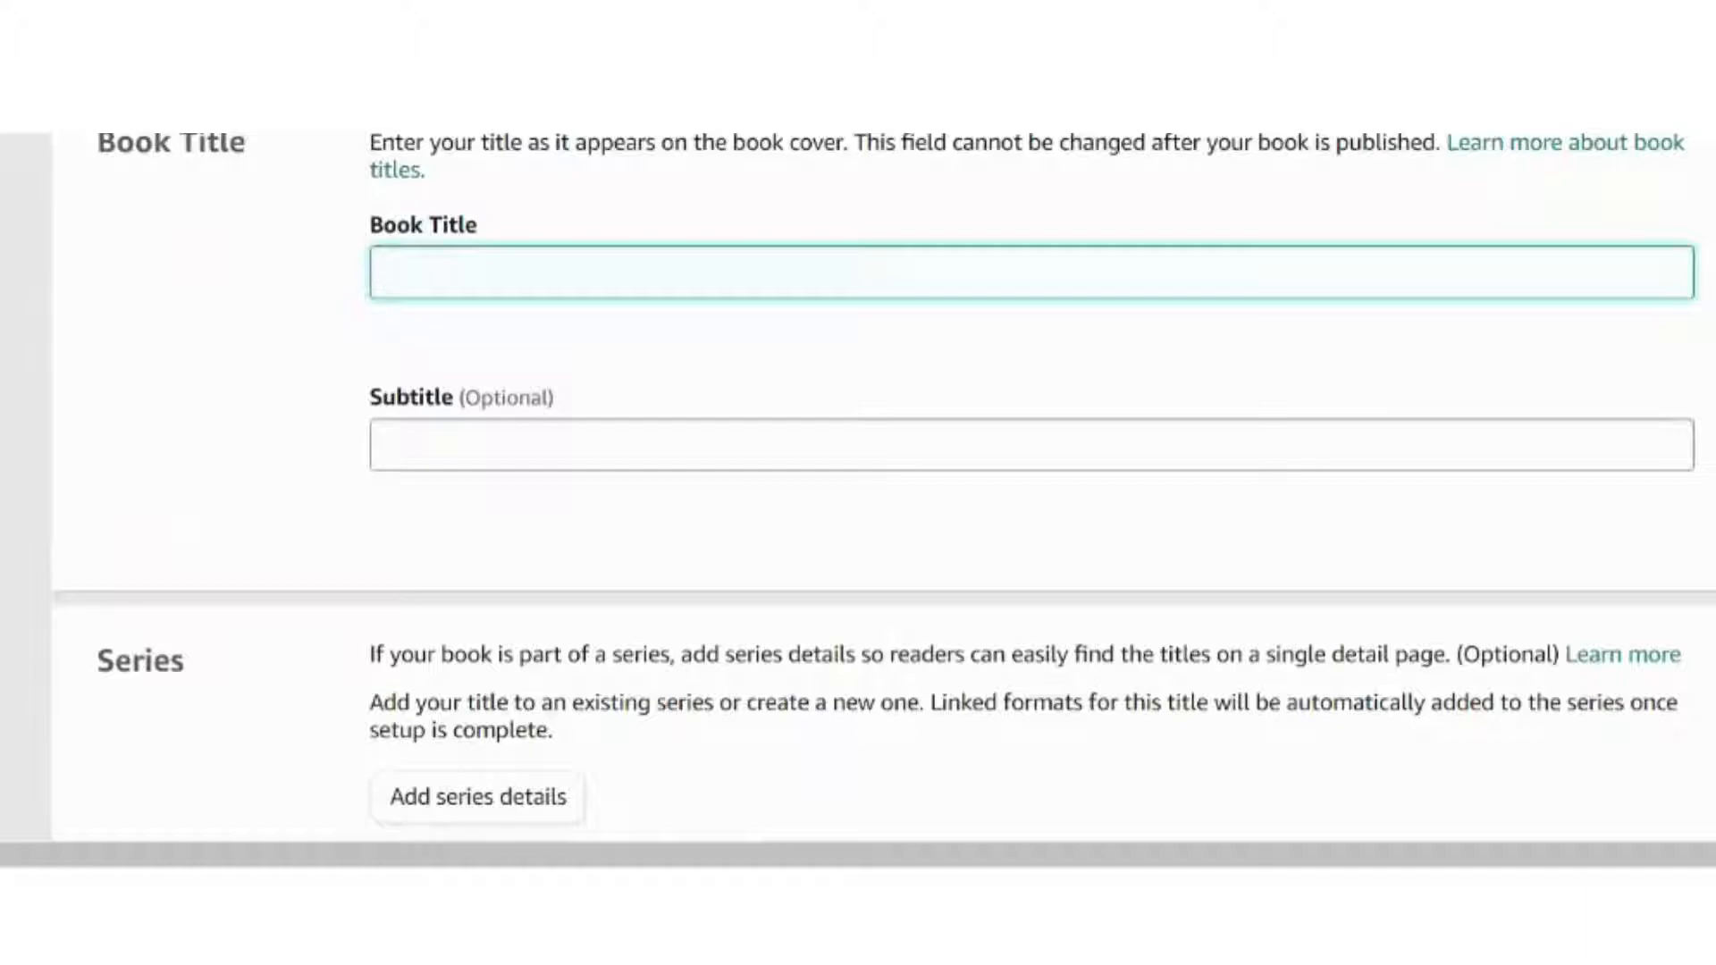
type("Girl Power Prayer Journal")
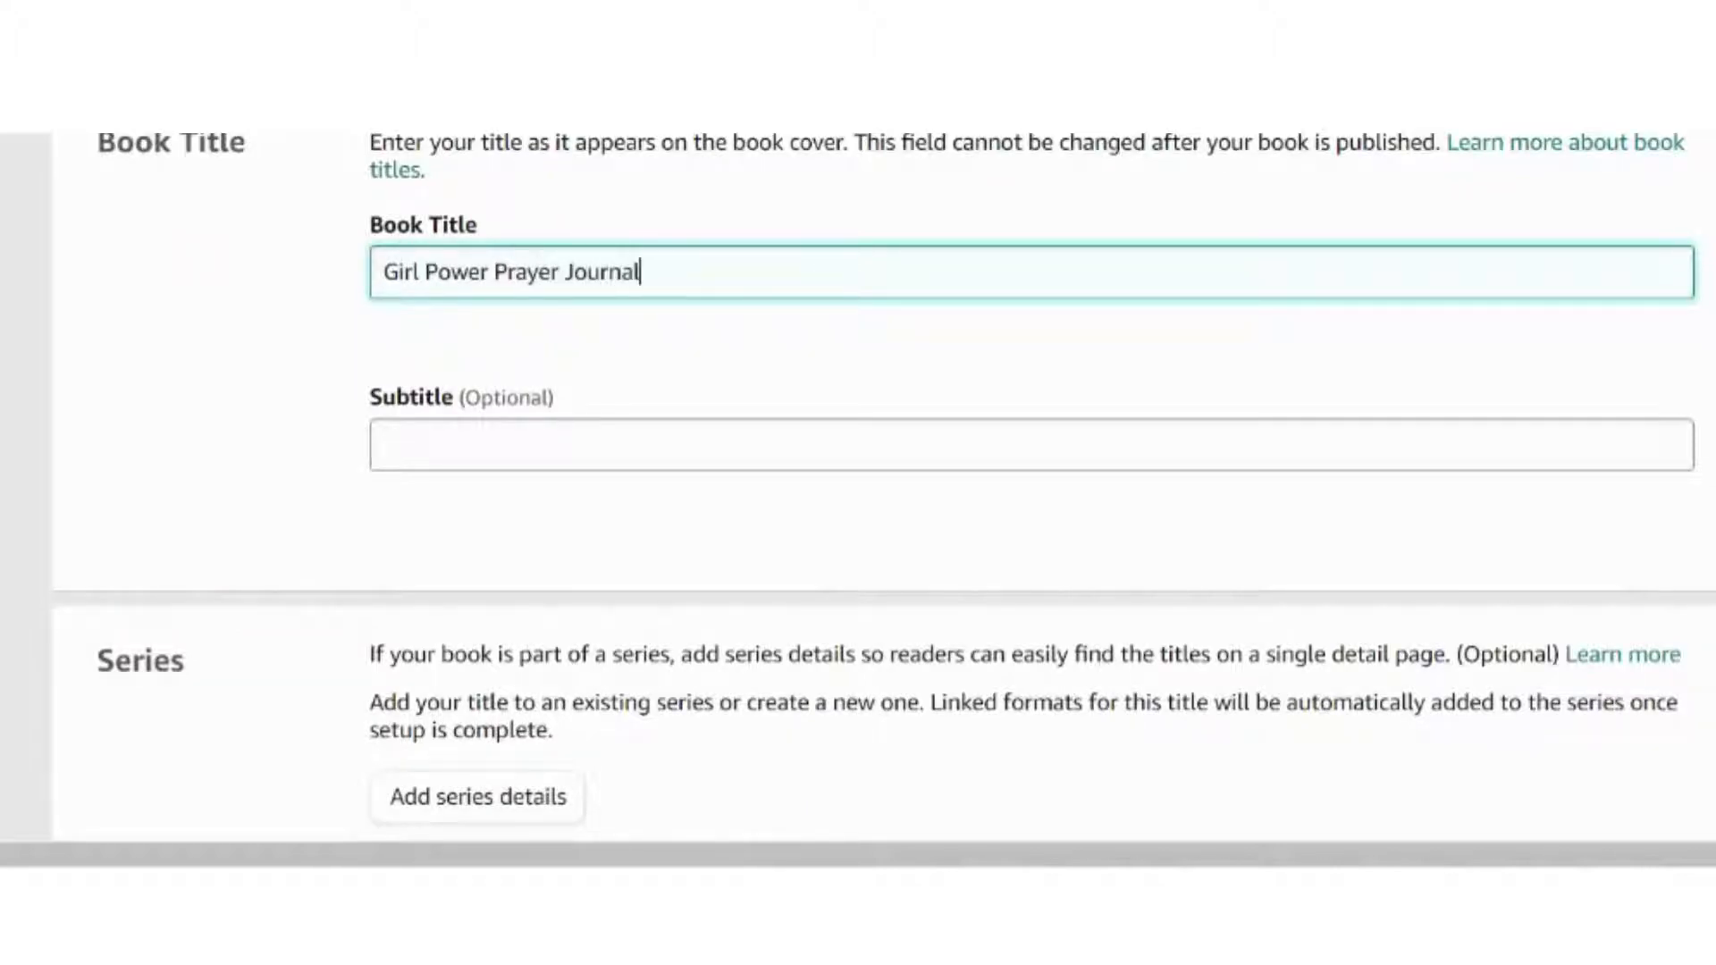
Enter the subtitle "For Girl 8-12 for Confidence and Self-Esteem".
left_click(393, 445)
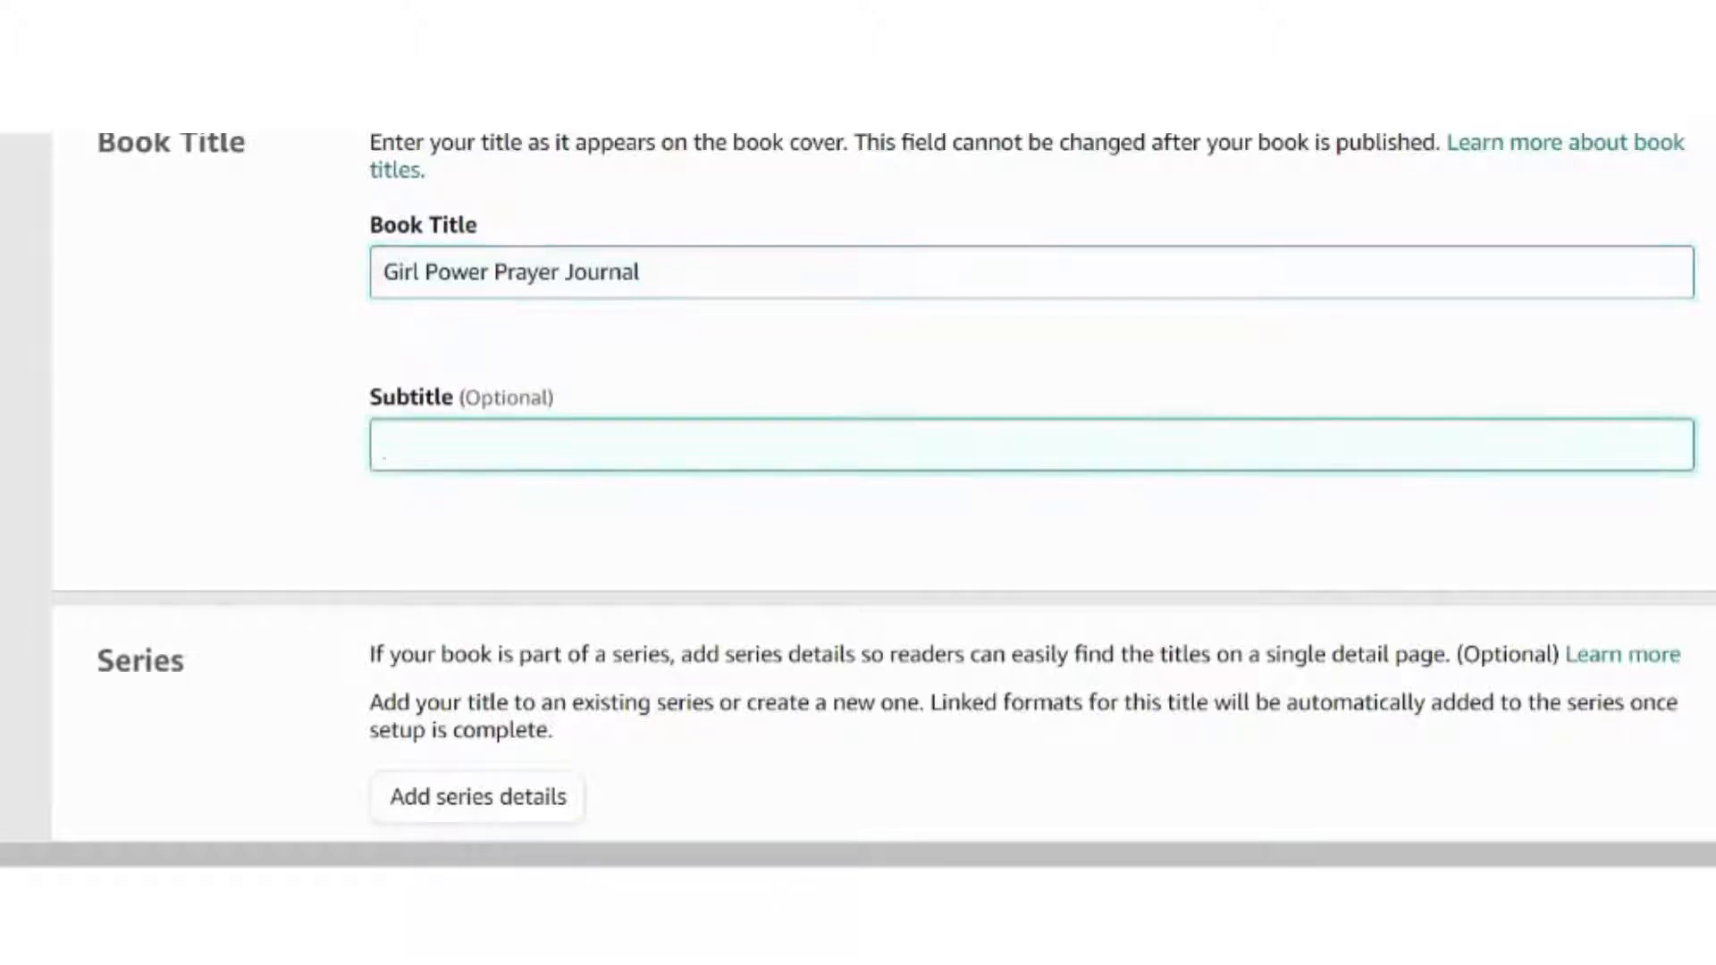
type("For")
type("Girl ")
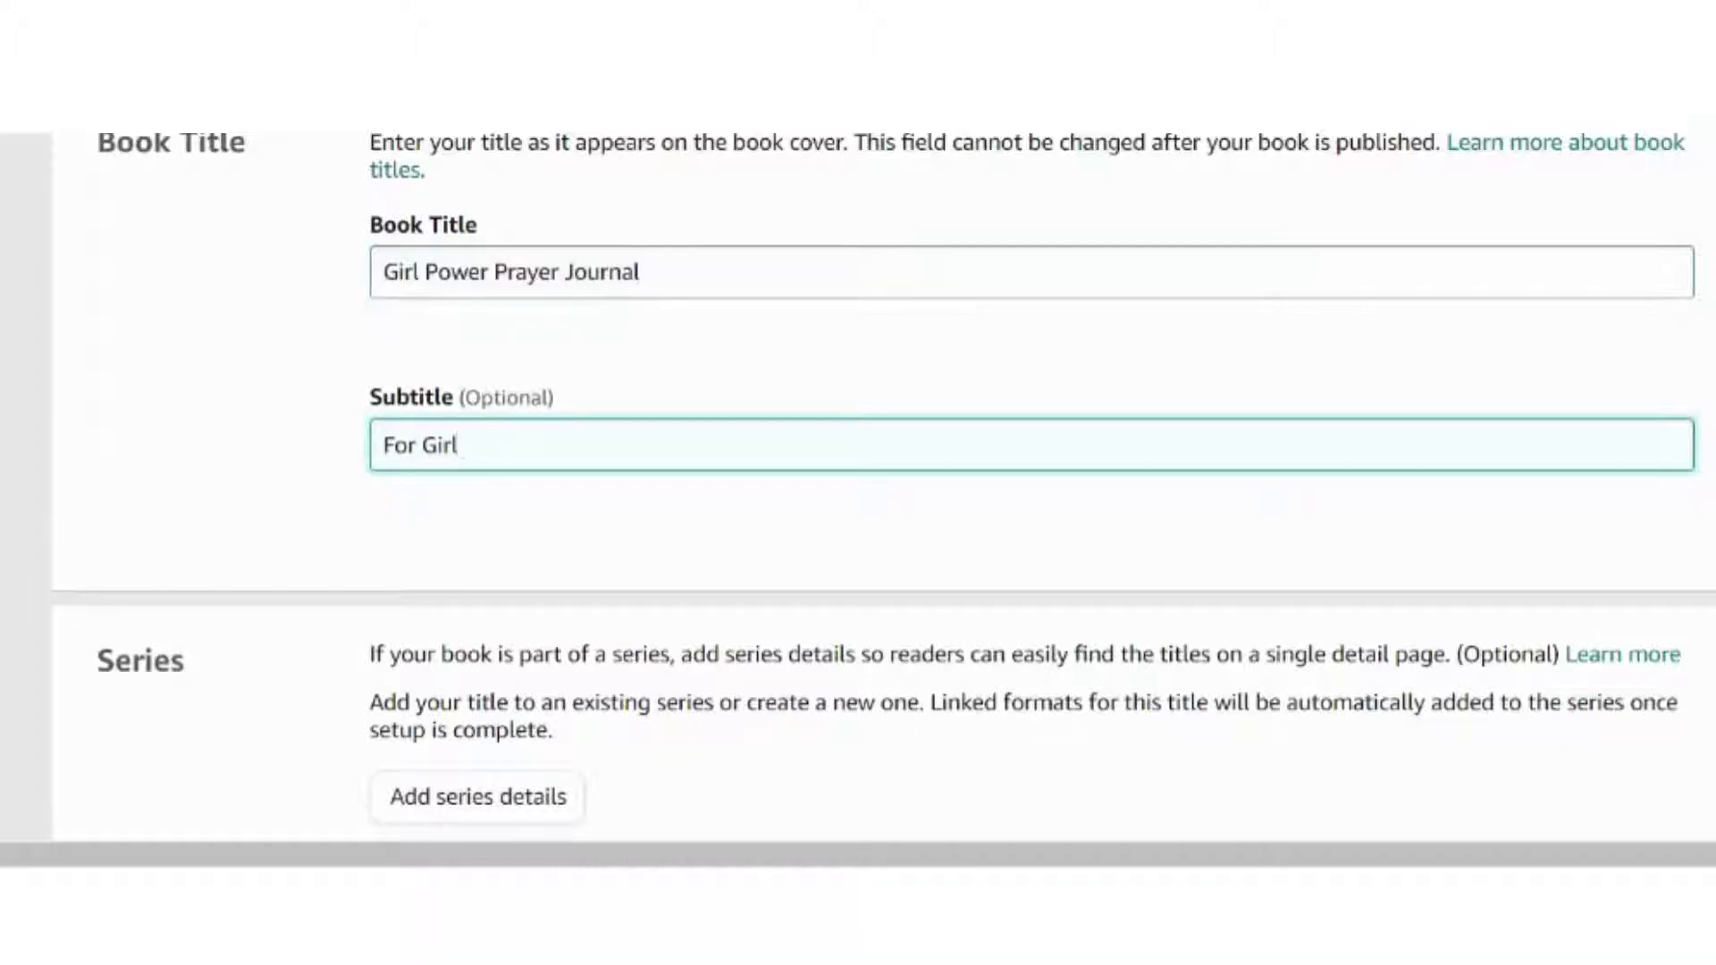
type("8-12 for Confiden")
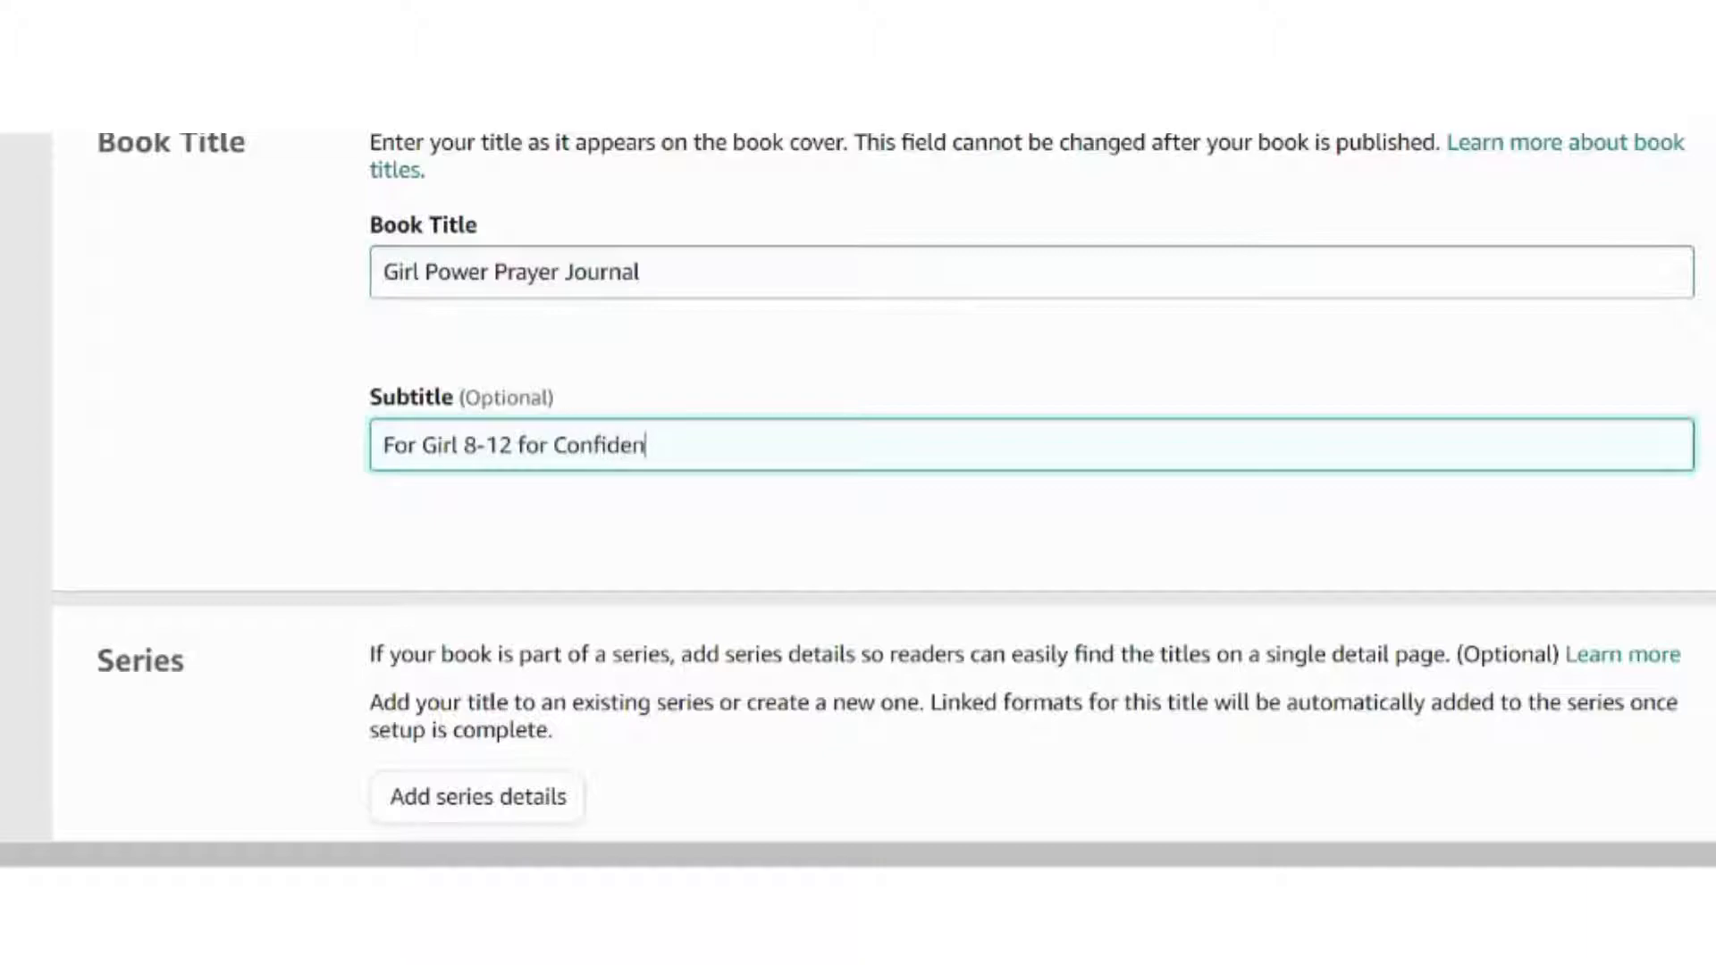
type("ce and Self-Esteem B")
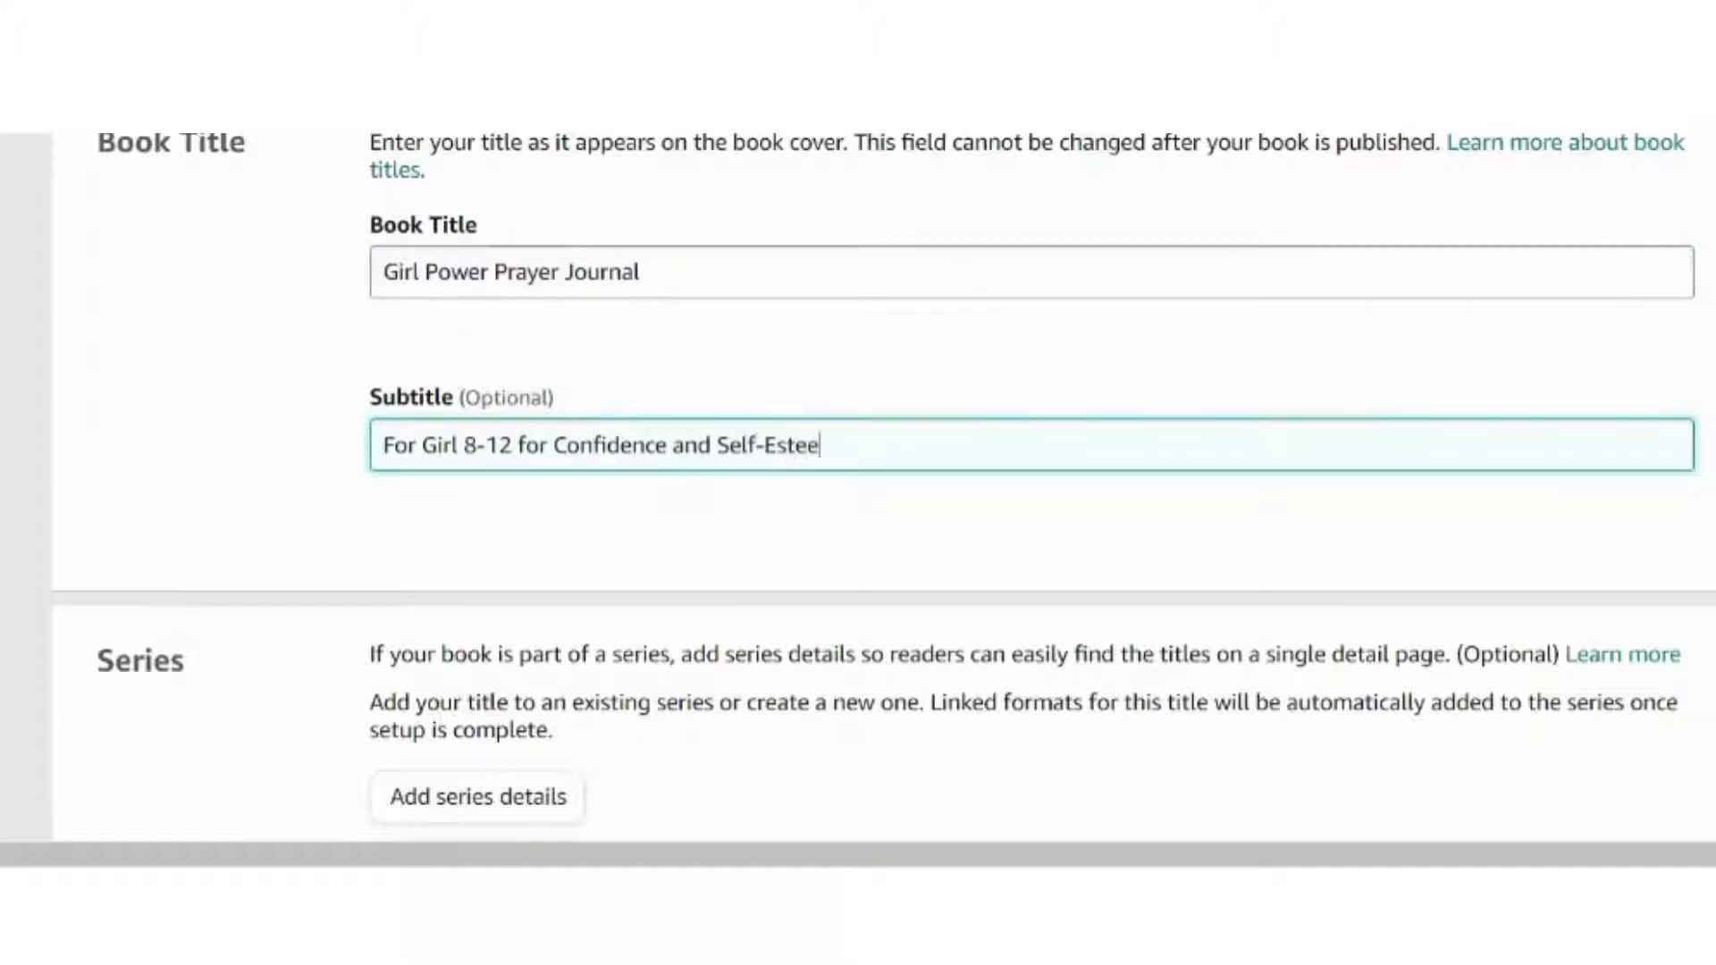
key("BackSpace")
key("BackSpace")
Fill in the primary author's first and last name, leaving the series and edition number empty.
scroll(883, 480, "down", 1)
scroll(883, 480, "down", 1)
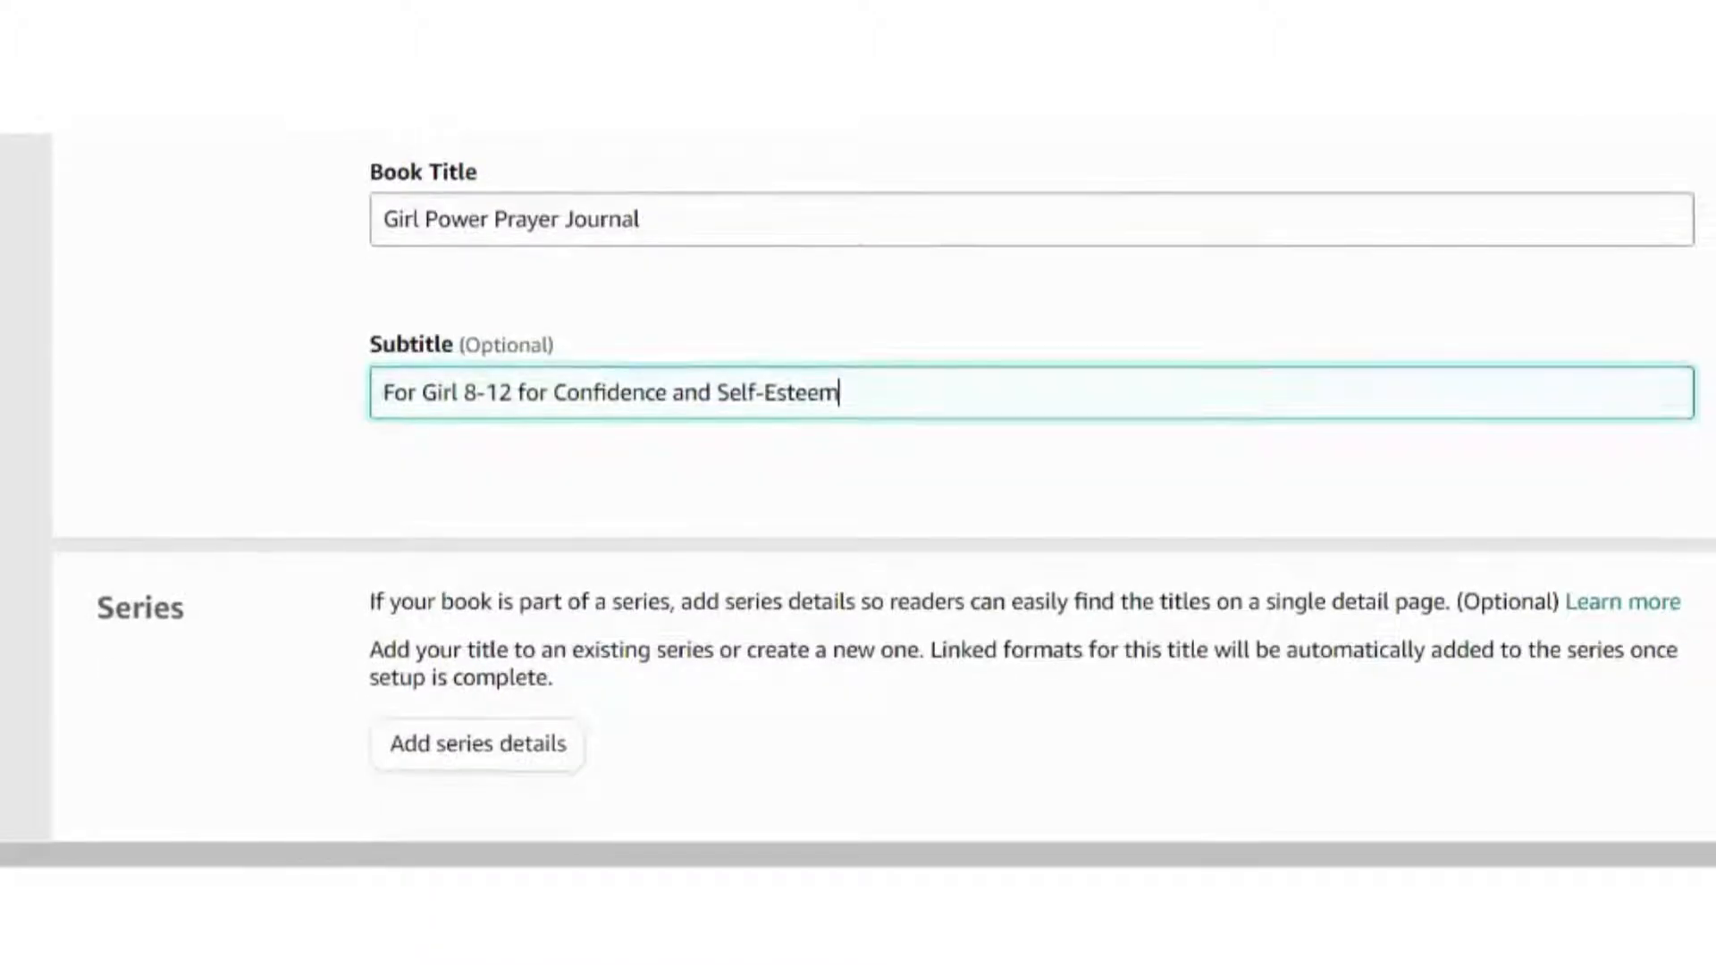
scroll(883, 480, "down", 2)
scroll(883, 480, "up", 1)
scroll(883, 480, "down", 2)
scroll(883, 480, "down", 5)
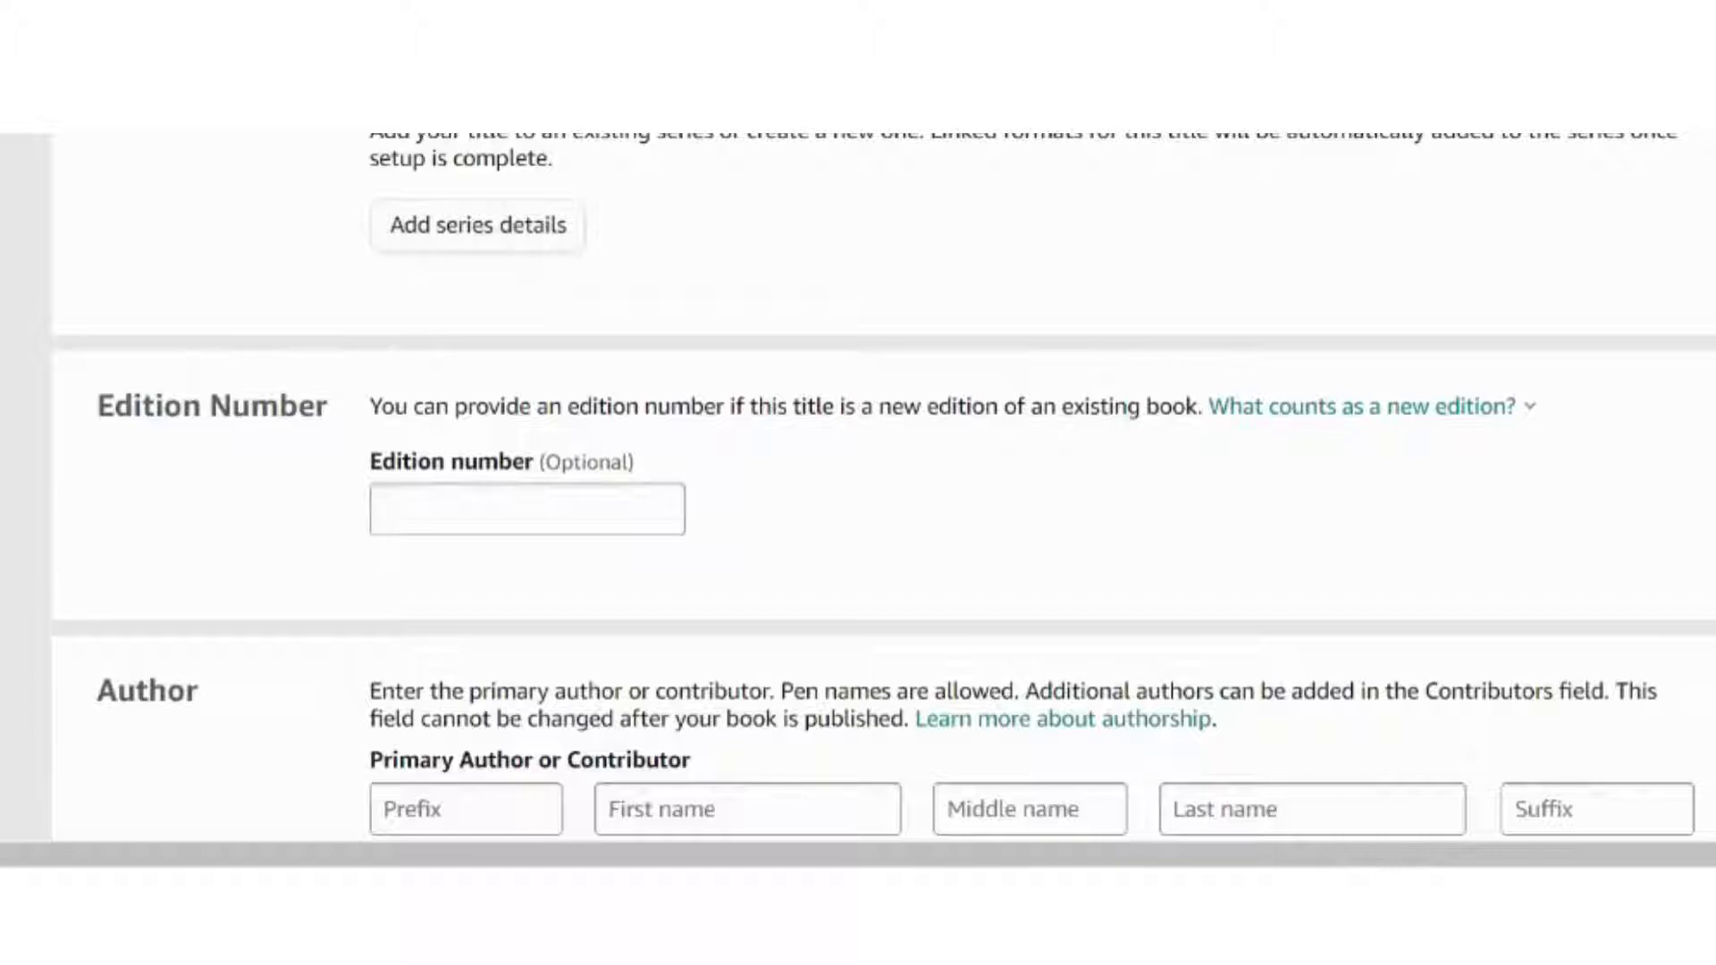
scroll(1341, 367, "down", 5)
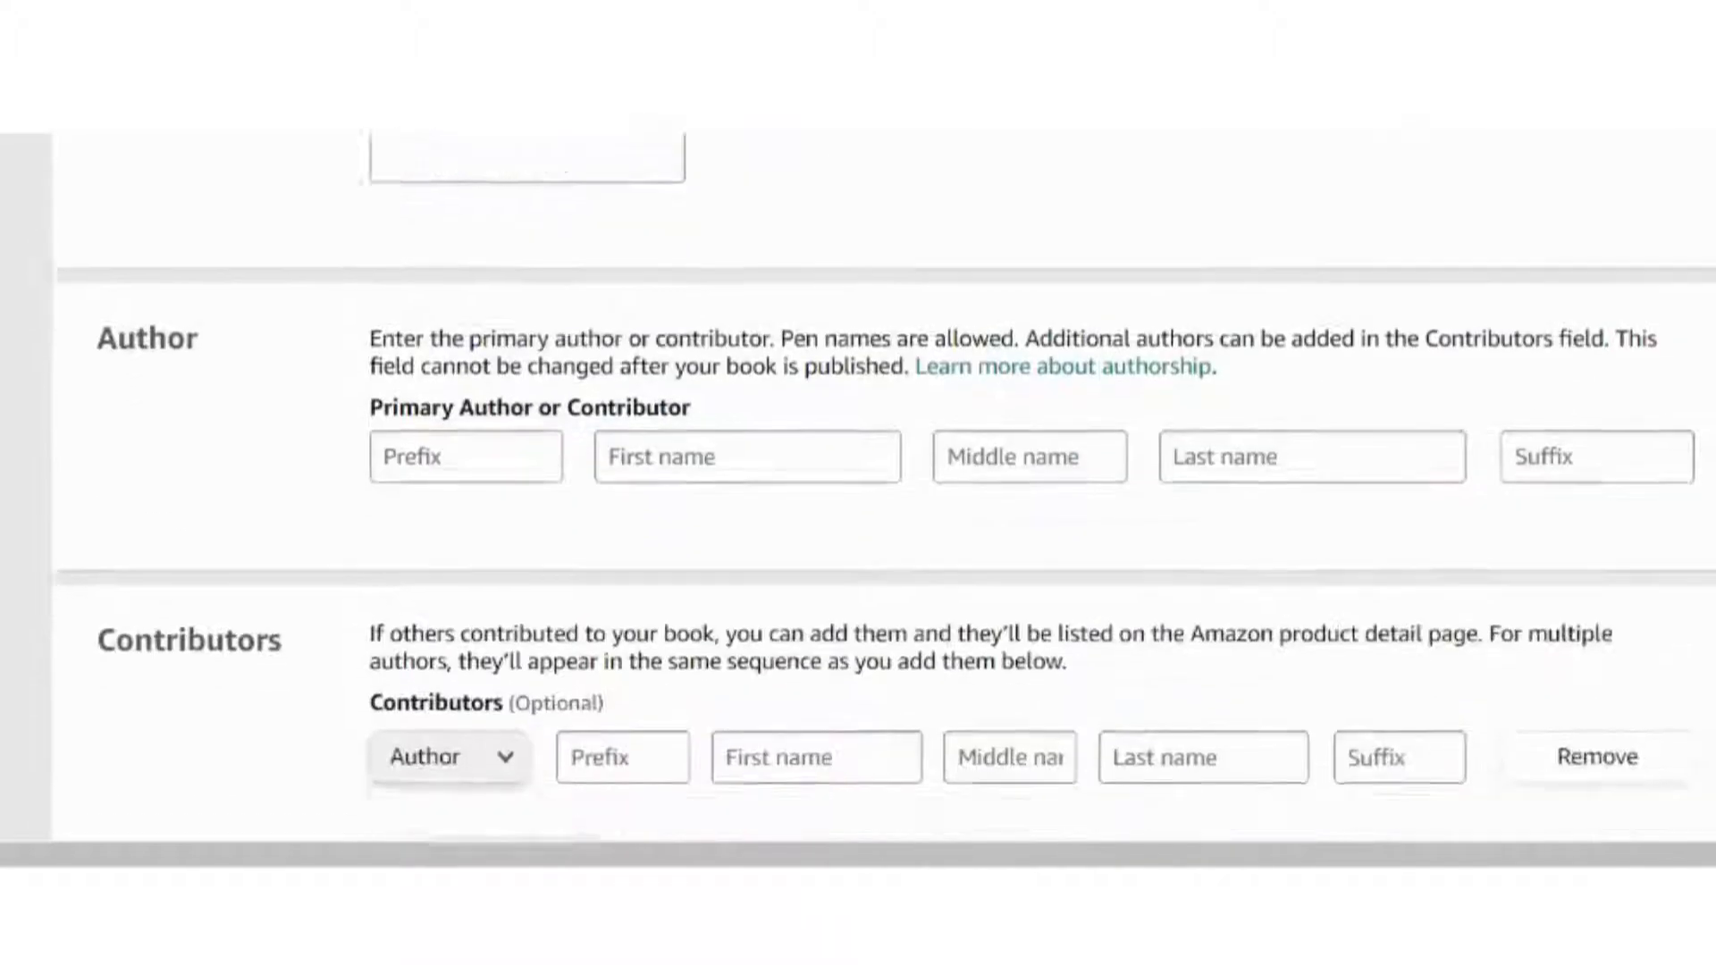
left_click(747, 396)
type("Tahira")
key("Tab")
key("Tab")
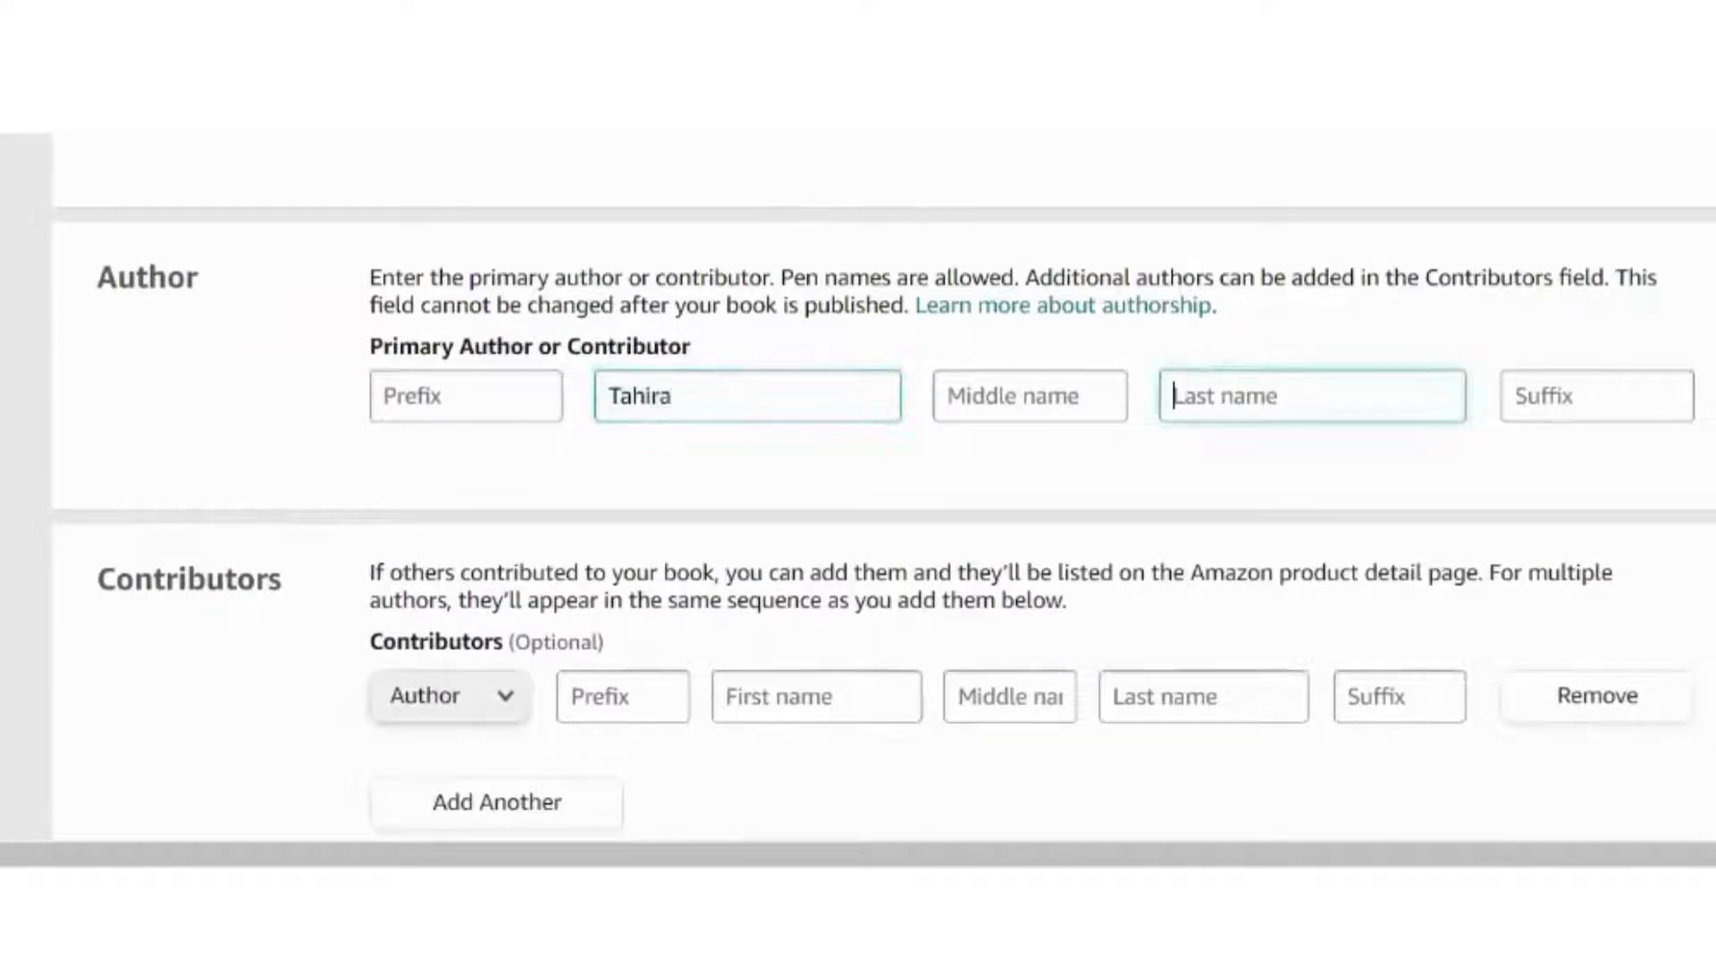
type("Nia")
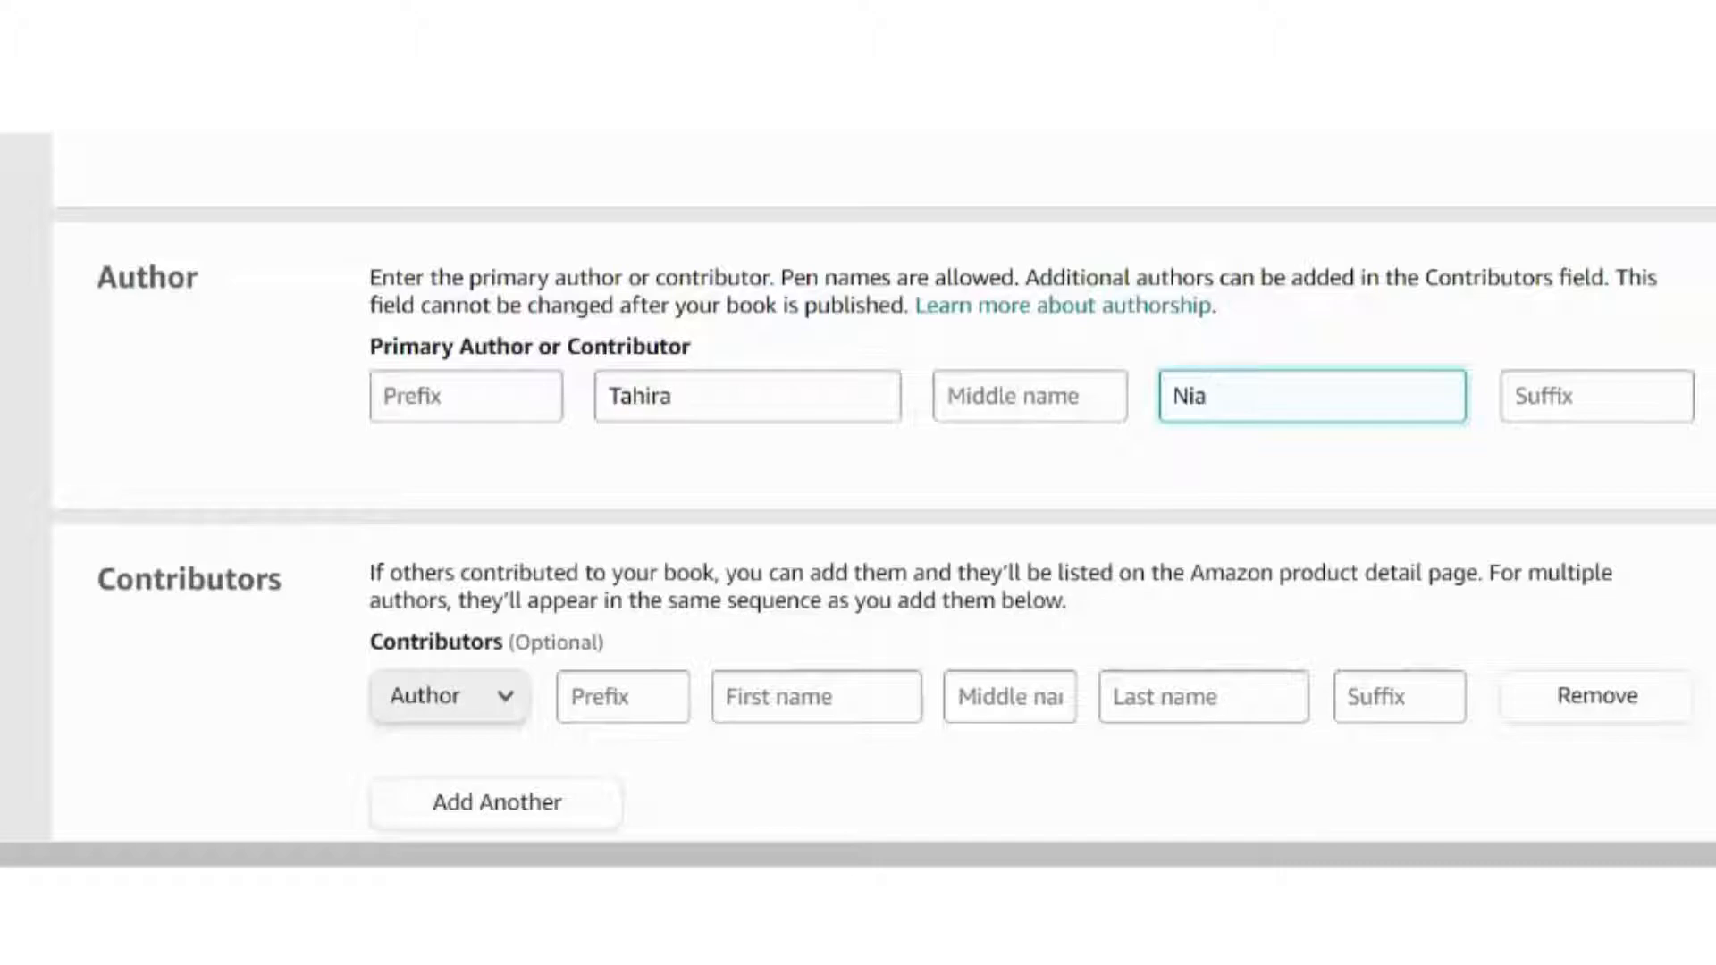
Begin the book description with the words "Girl Power Prayer Journal gives".
scroll(858, 483, "down", 3)
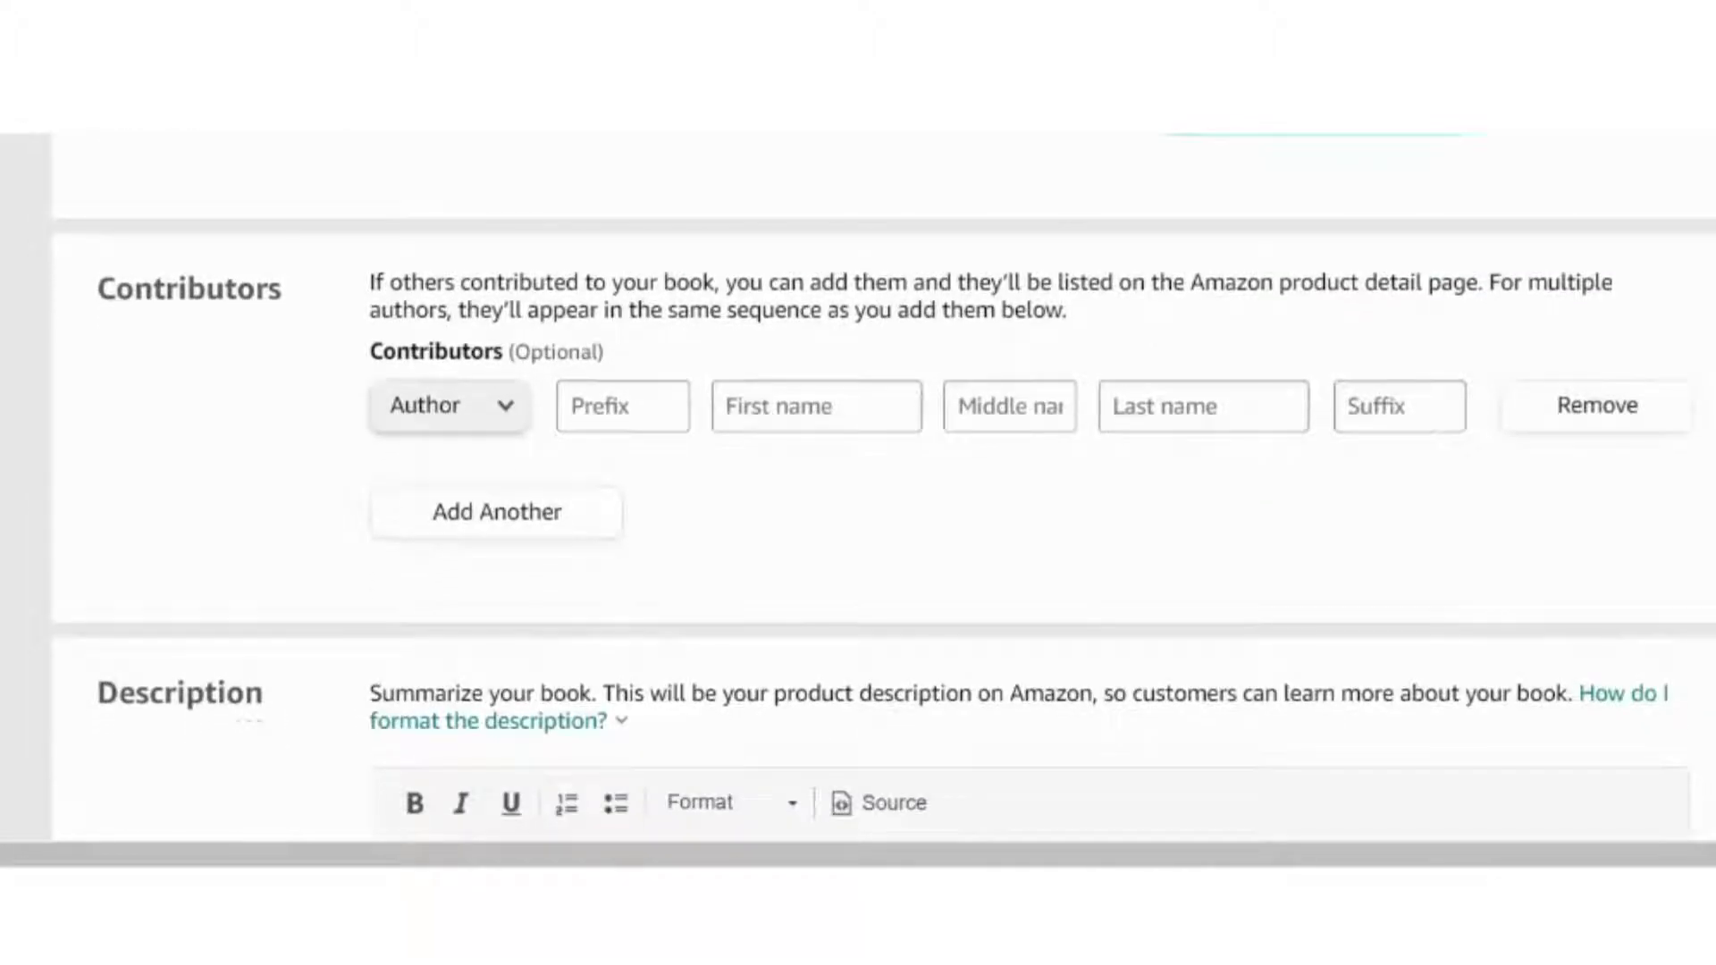
scroll(203, 141, "down", 6)
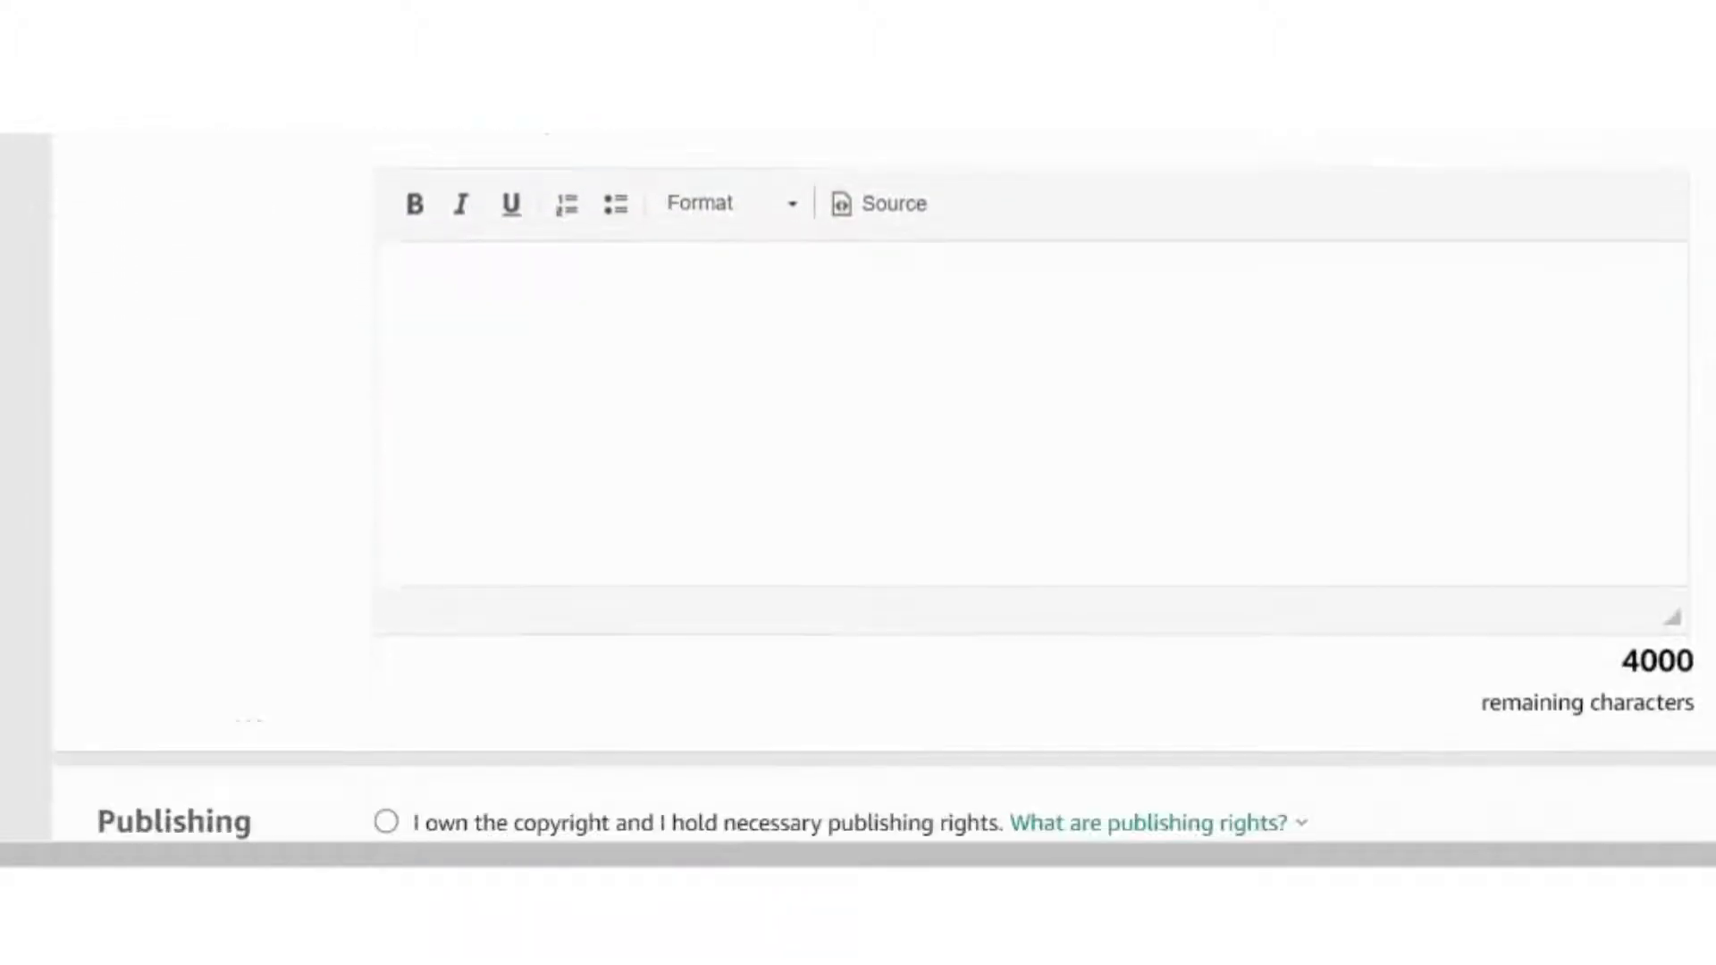
left_click(452, 257)
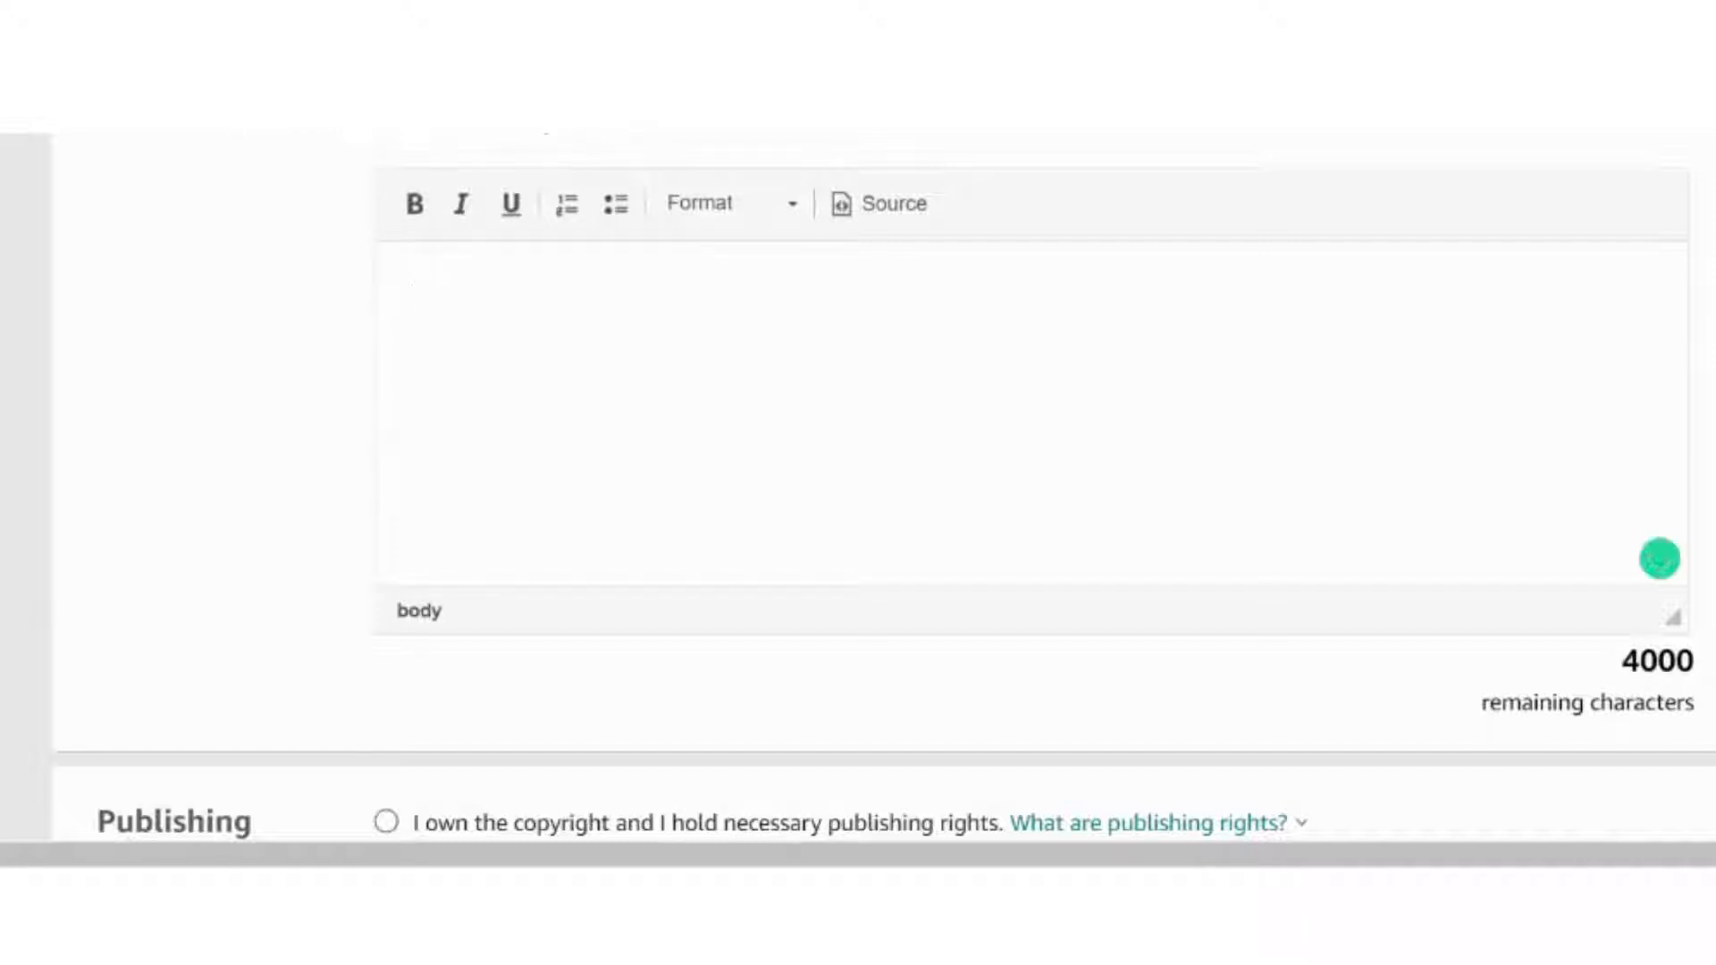
type("Girl")
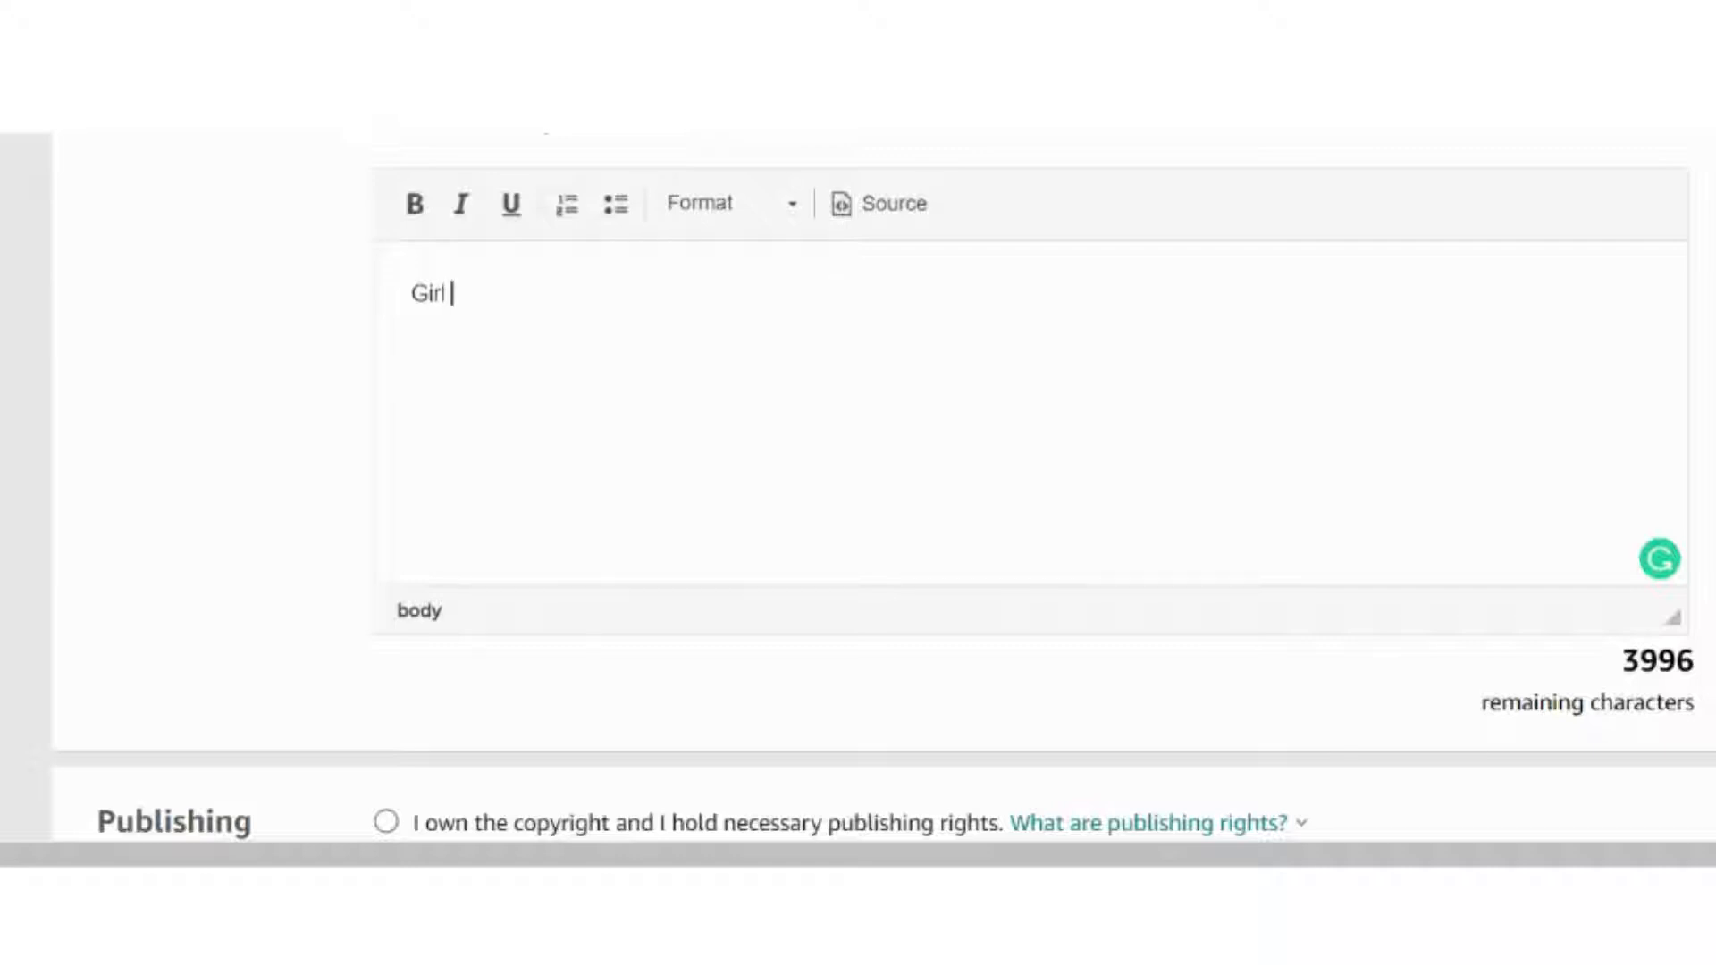
type("for")
key("BackSpace")
key("BackSpace")
key("BackSpace")
key("BackSpace")
type("C")
key("BackSpace")
key("BackSpace")
type("Power ")
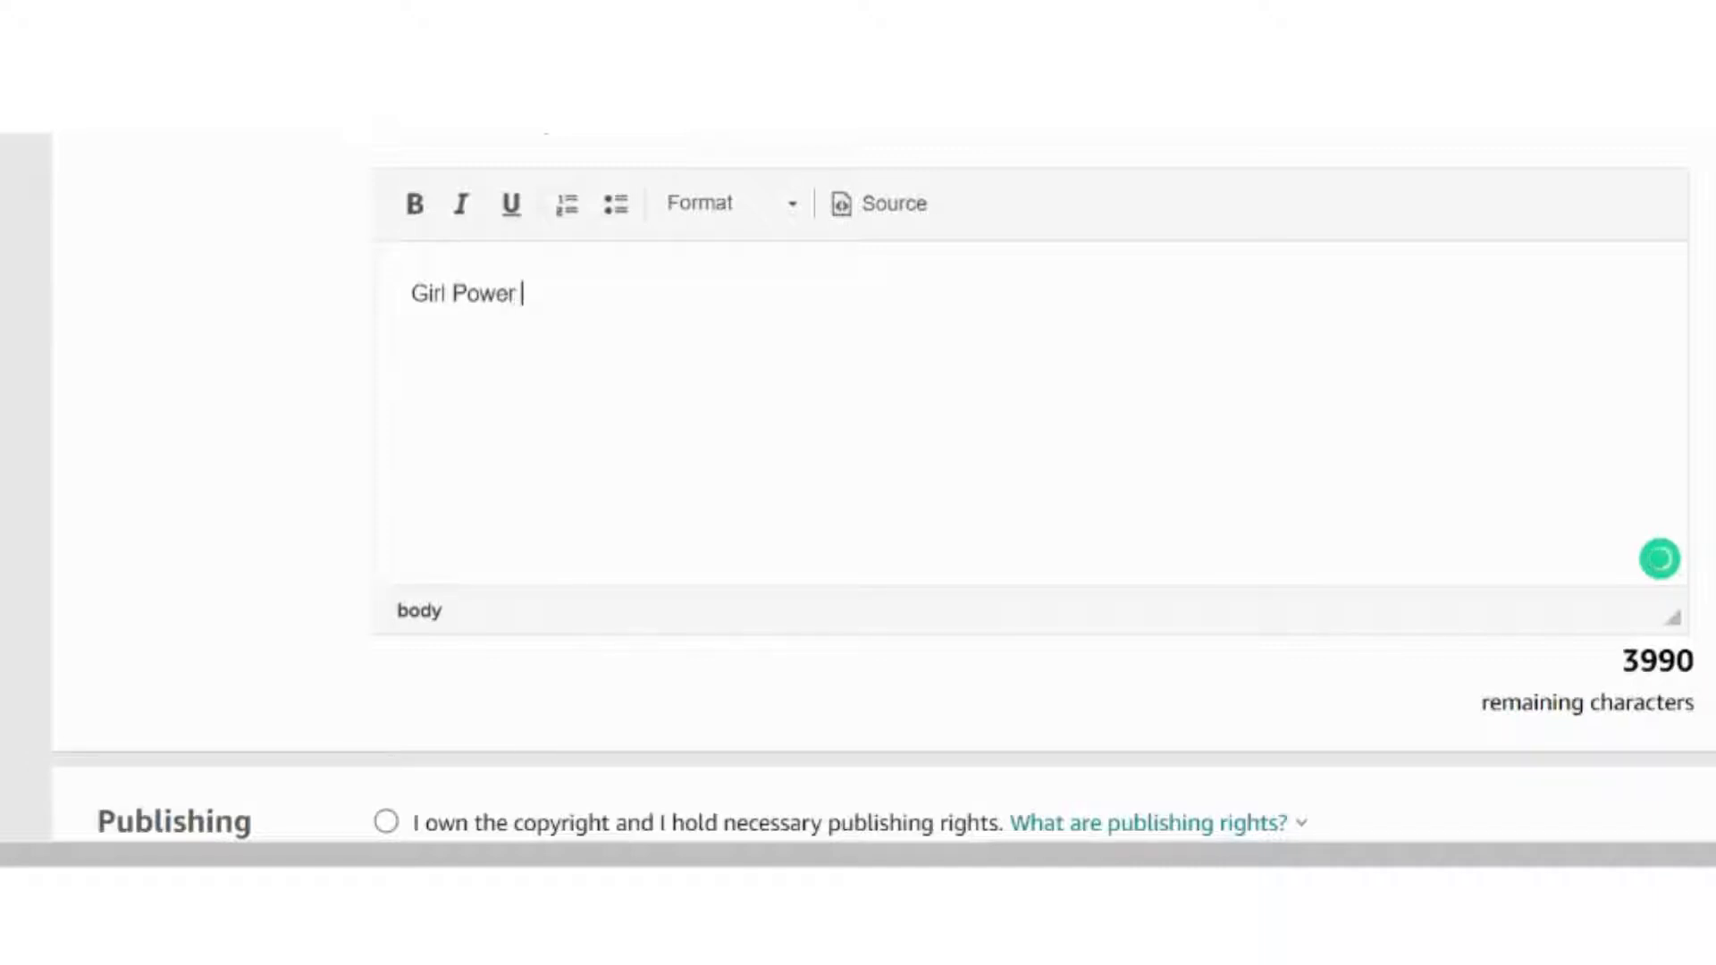
type("Prayer ")
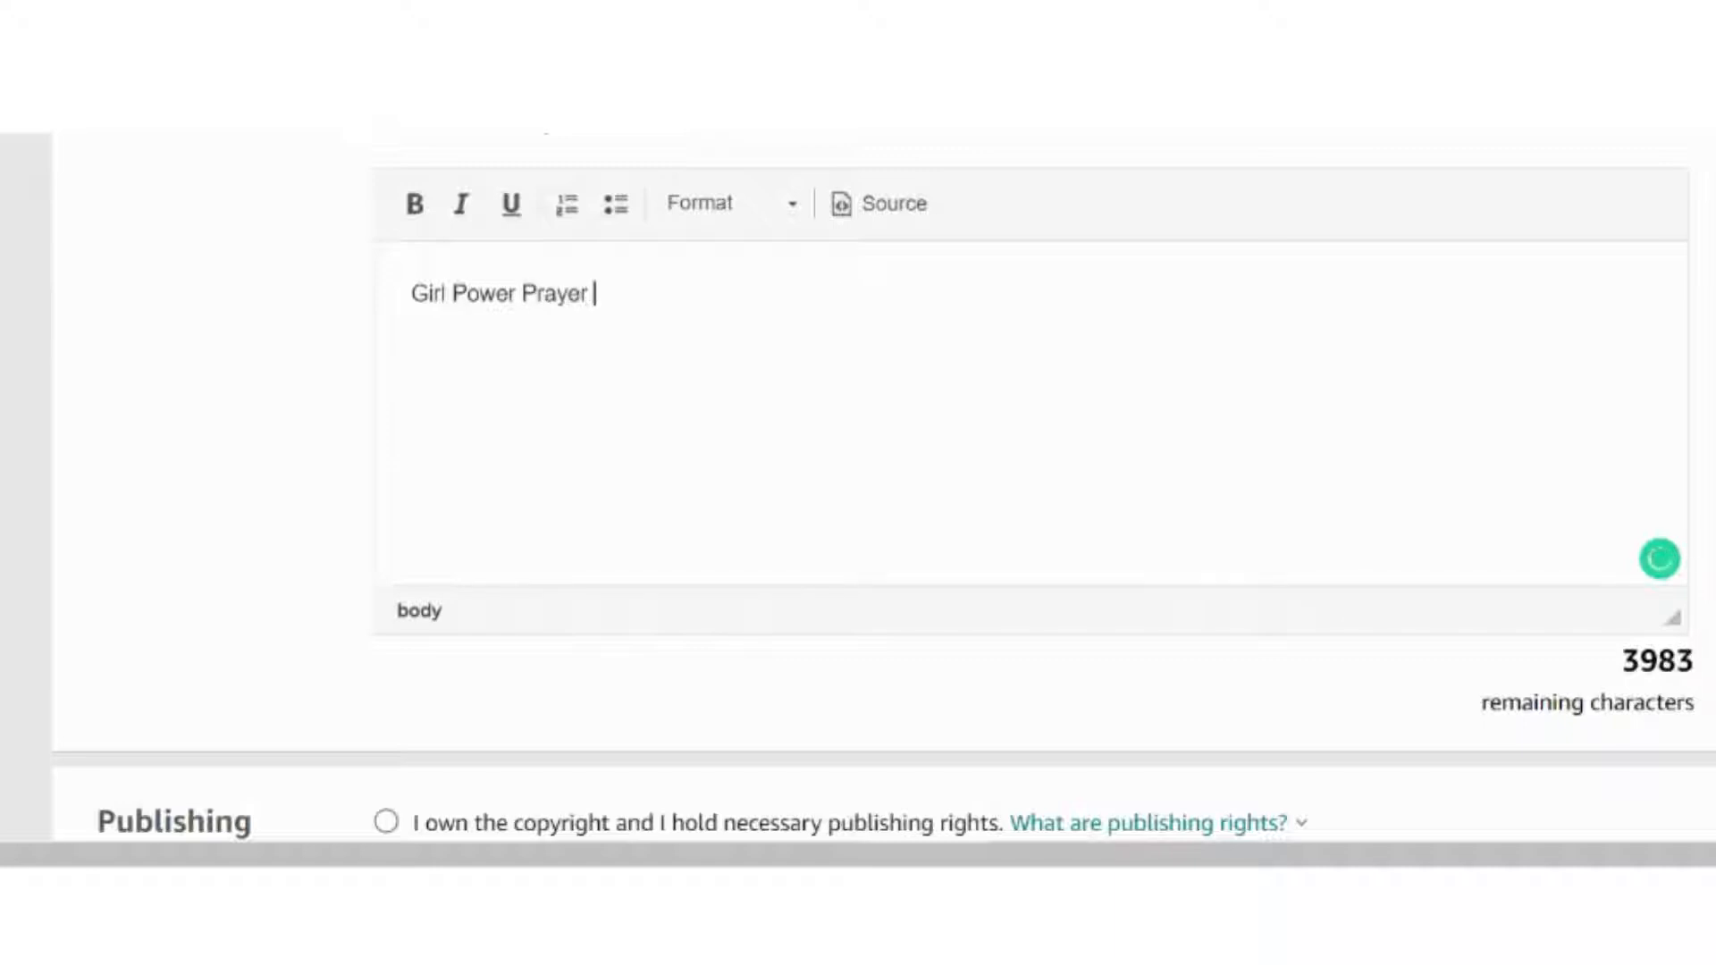
type("Journal ")
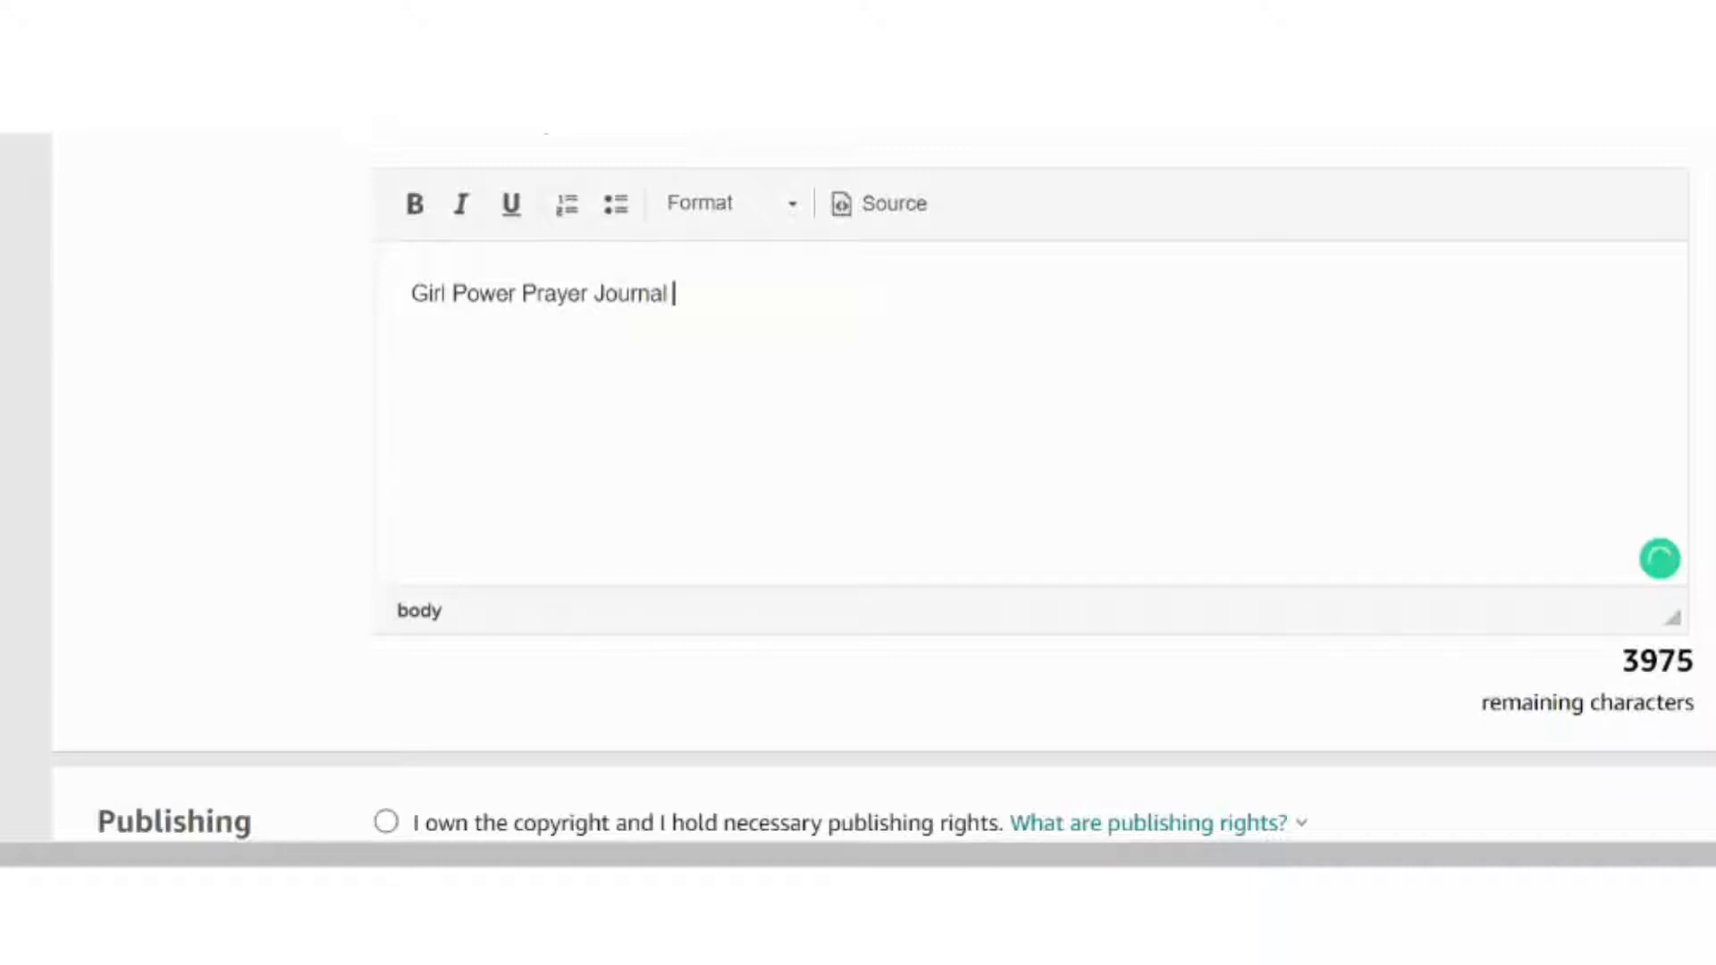
type("gives ")
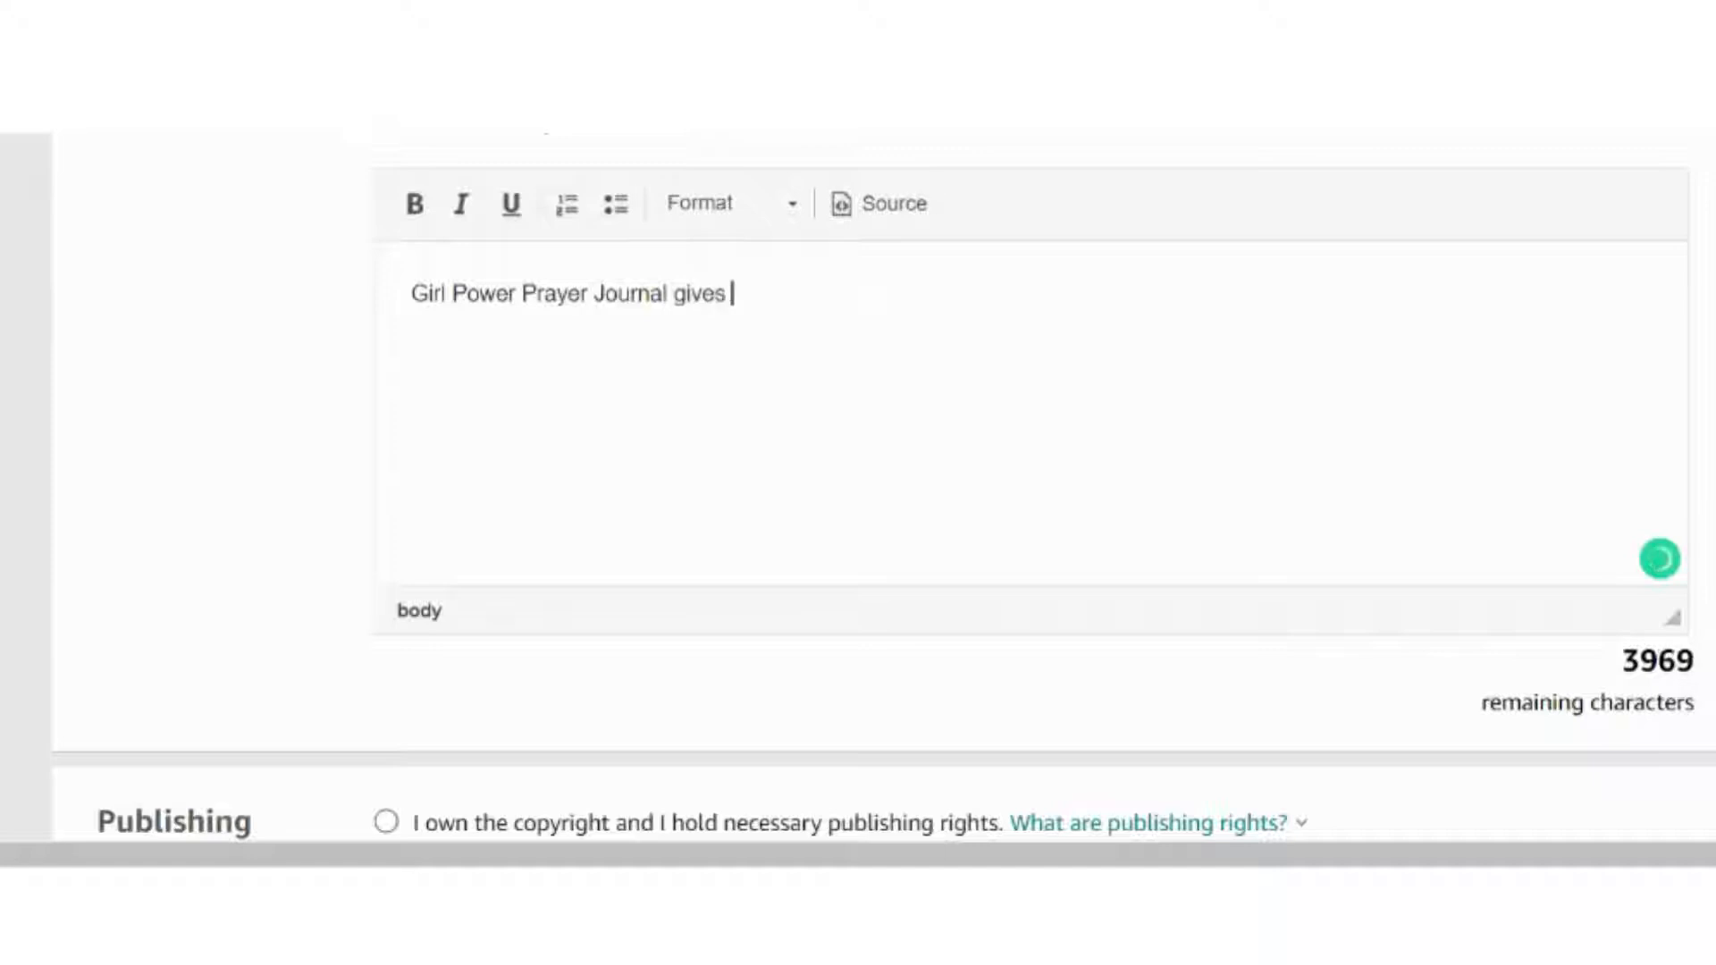
Continue the description's opening sentence with "the young lady in your life somewhere to connect with God. -Benefits".
type("your")
key("BackSpace")
key("BackSpace")
key("BackSpace")
type("the yo")
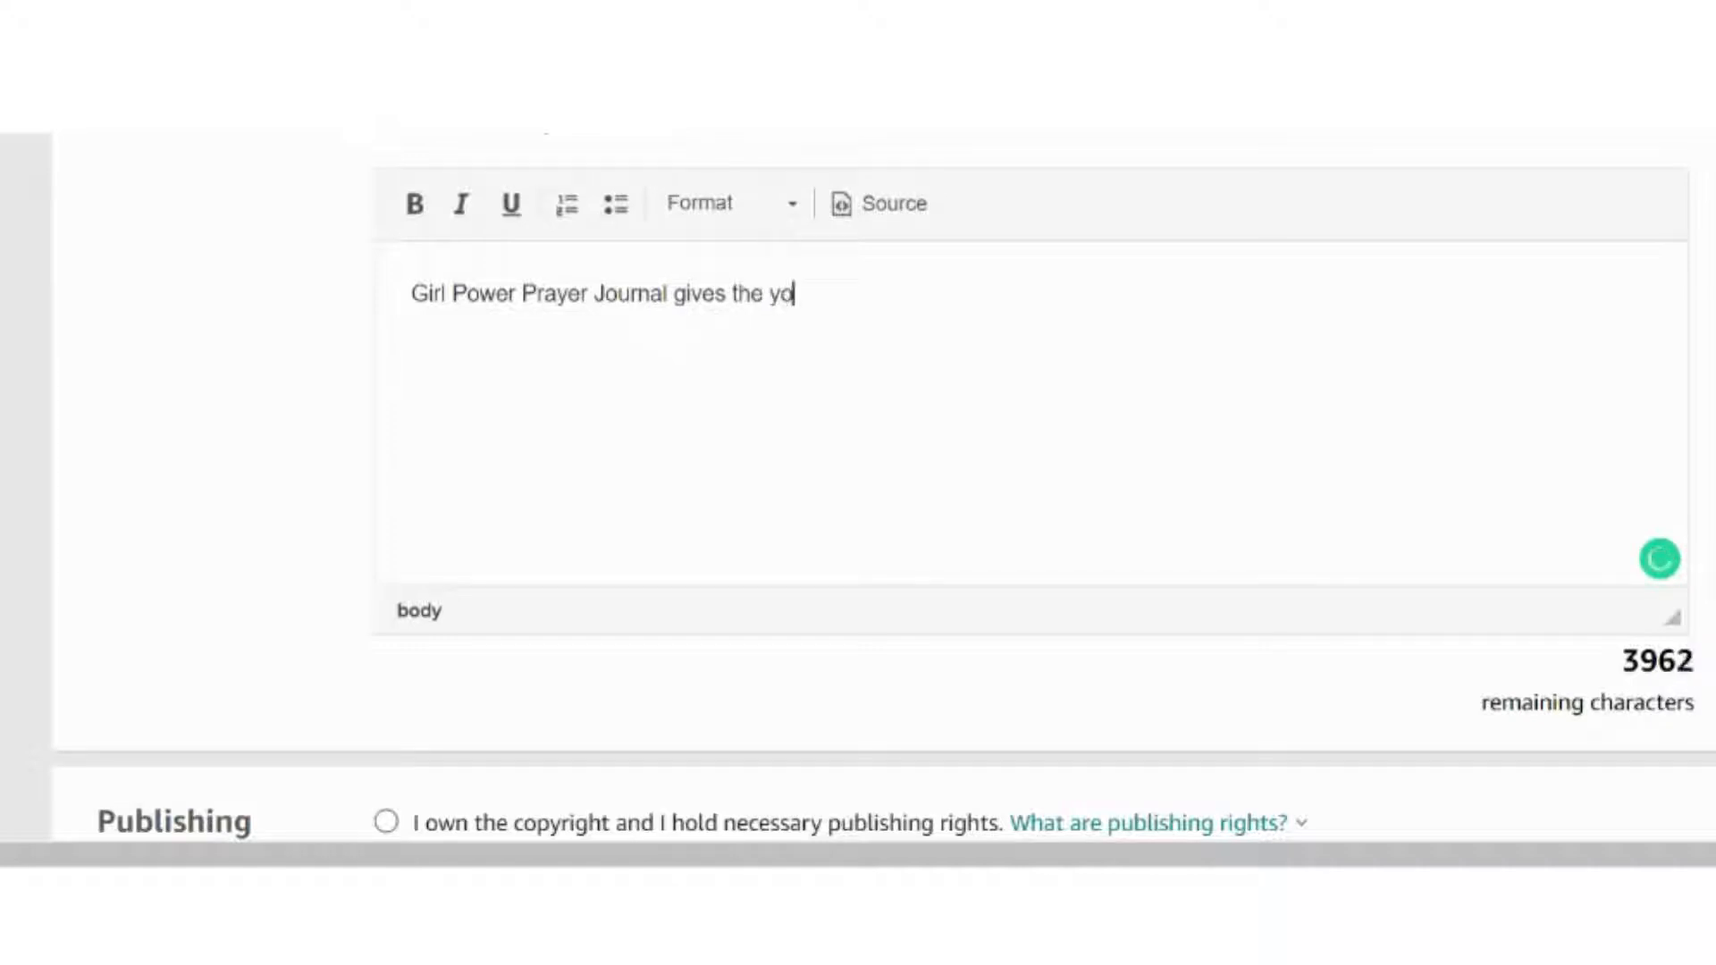
type("ung lady in your life ")
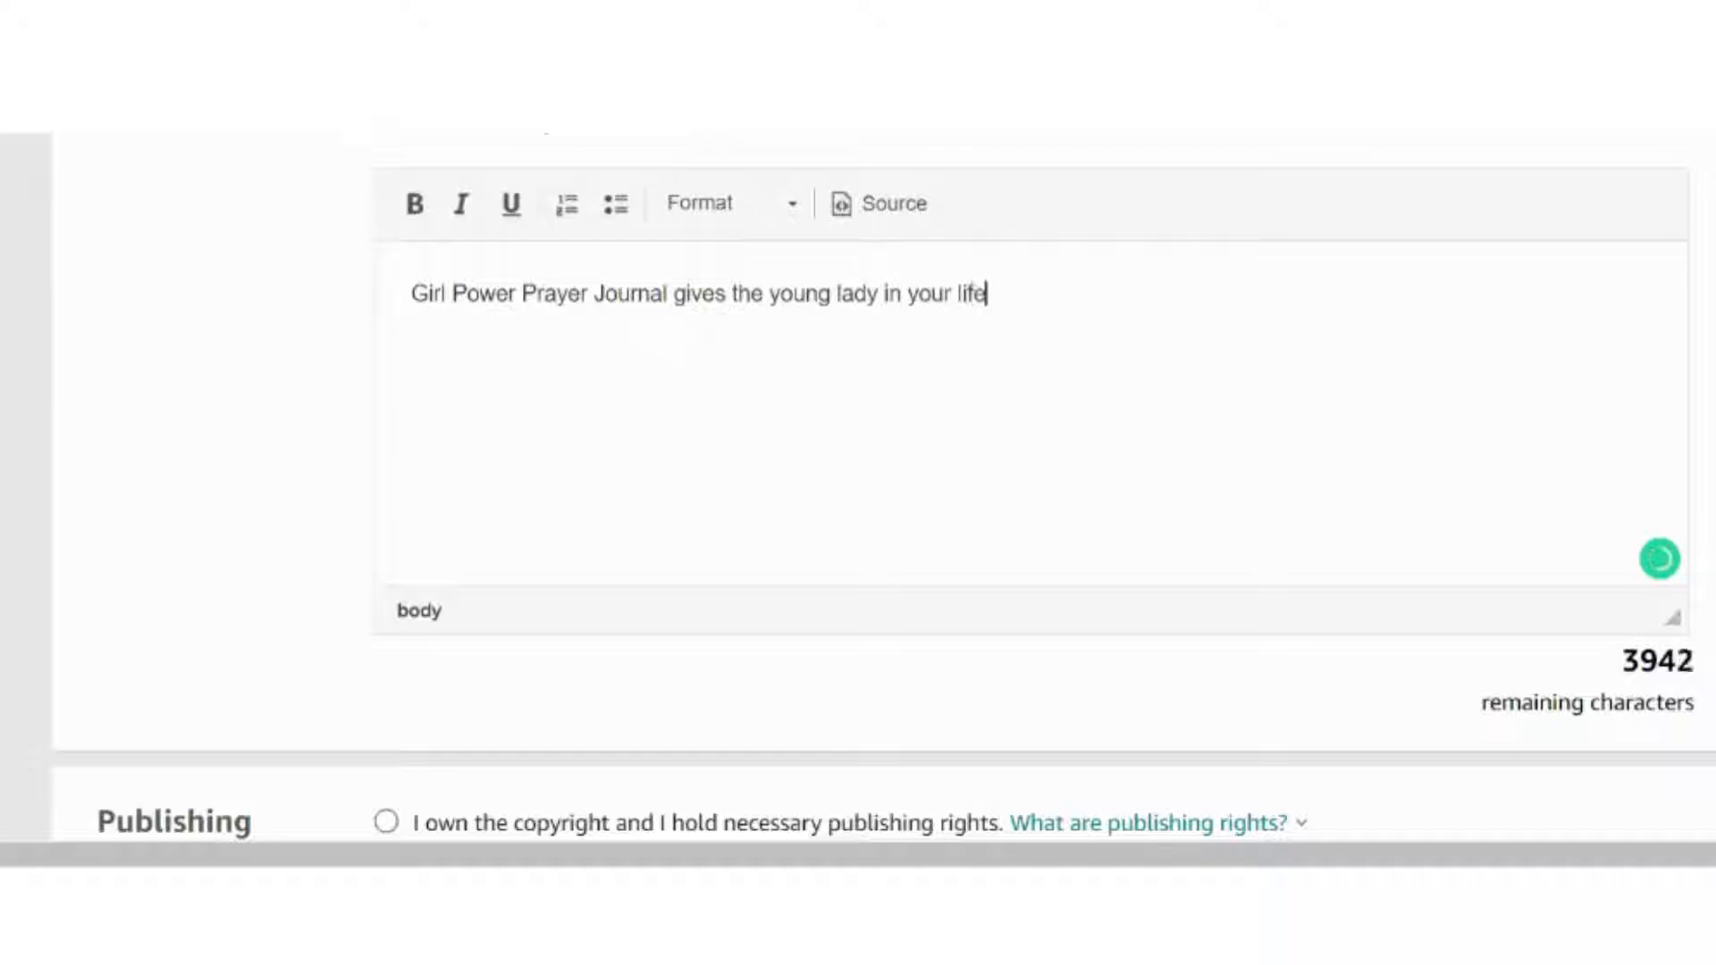
type("somewhere to connect wi")
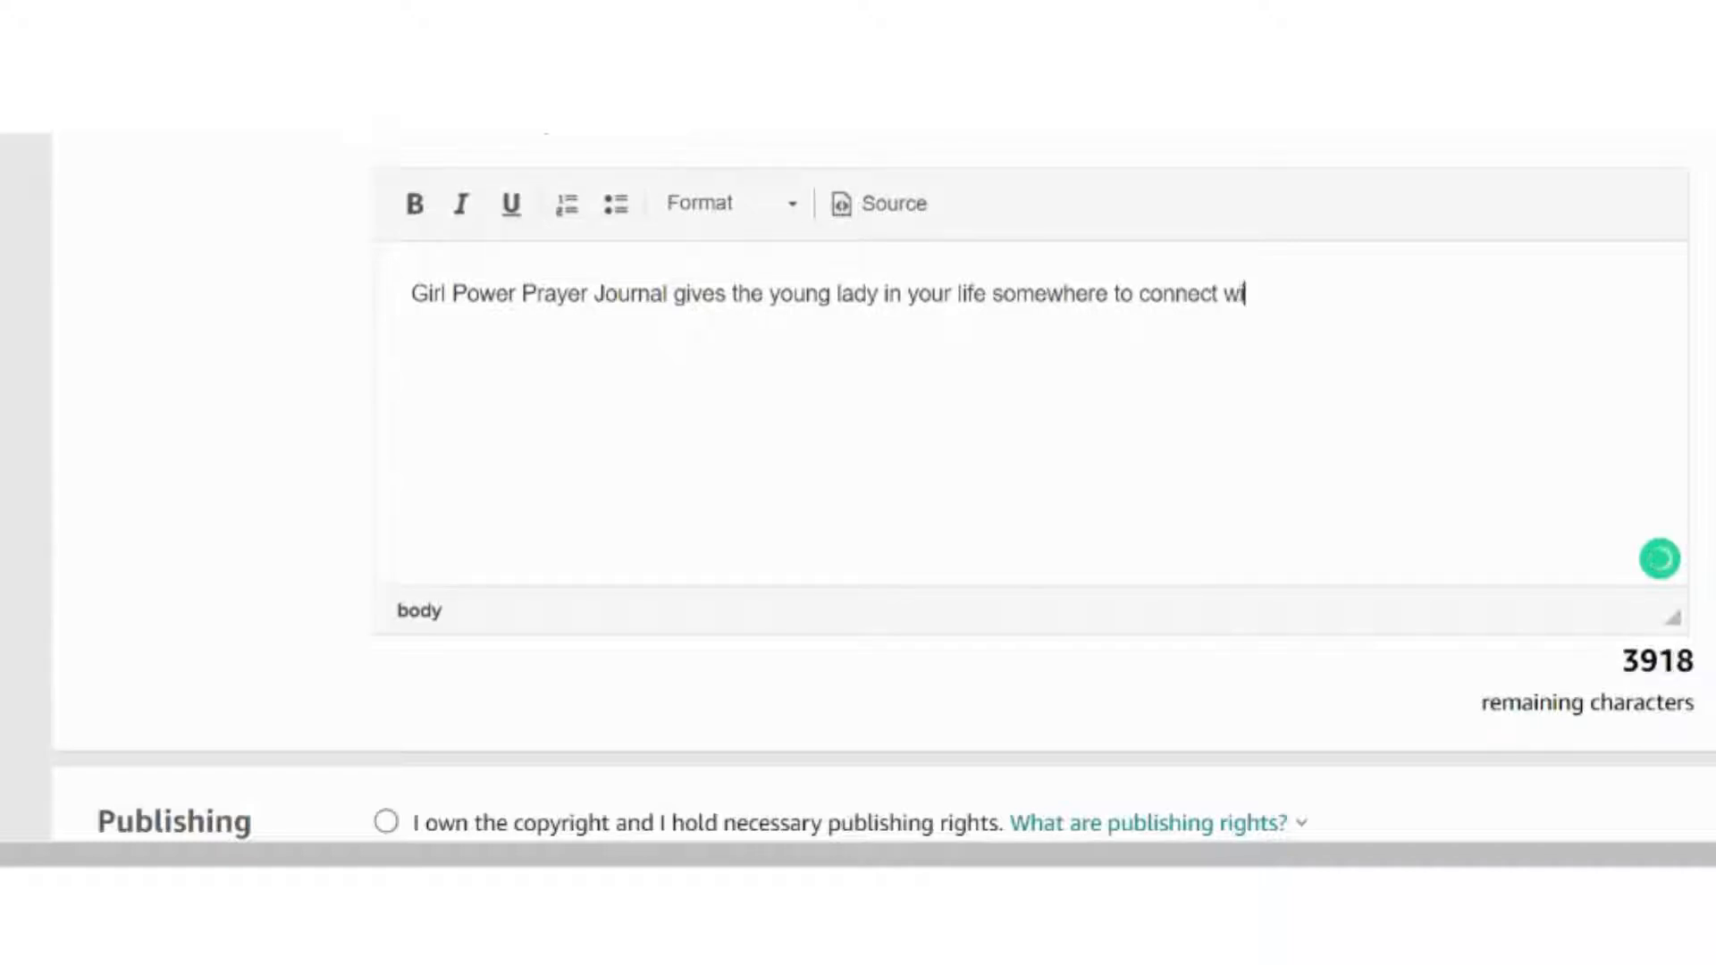
type("th God. -B")
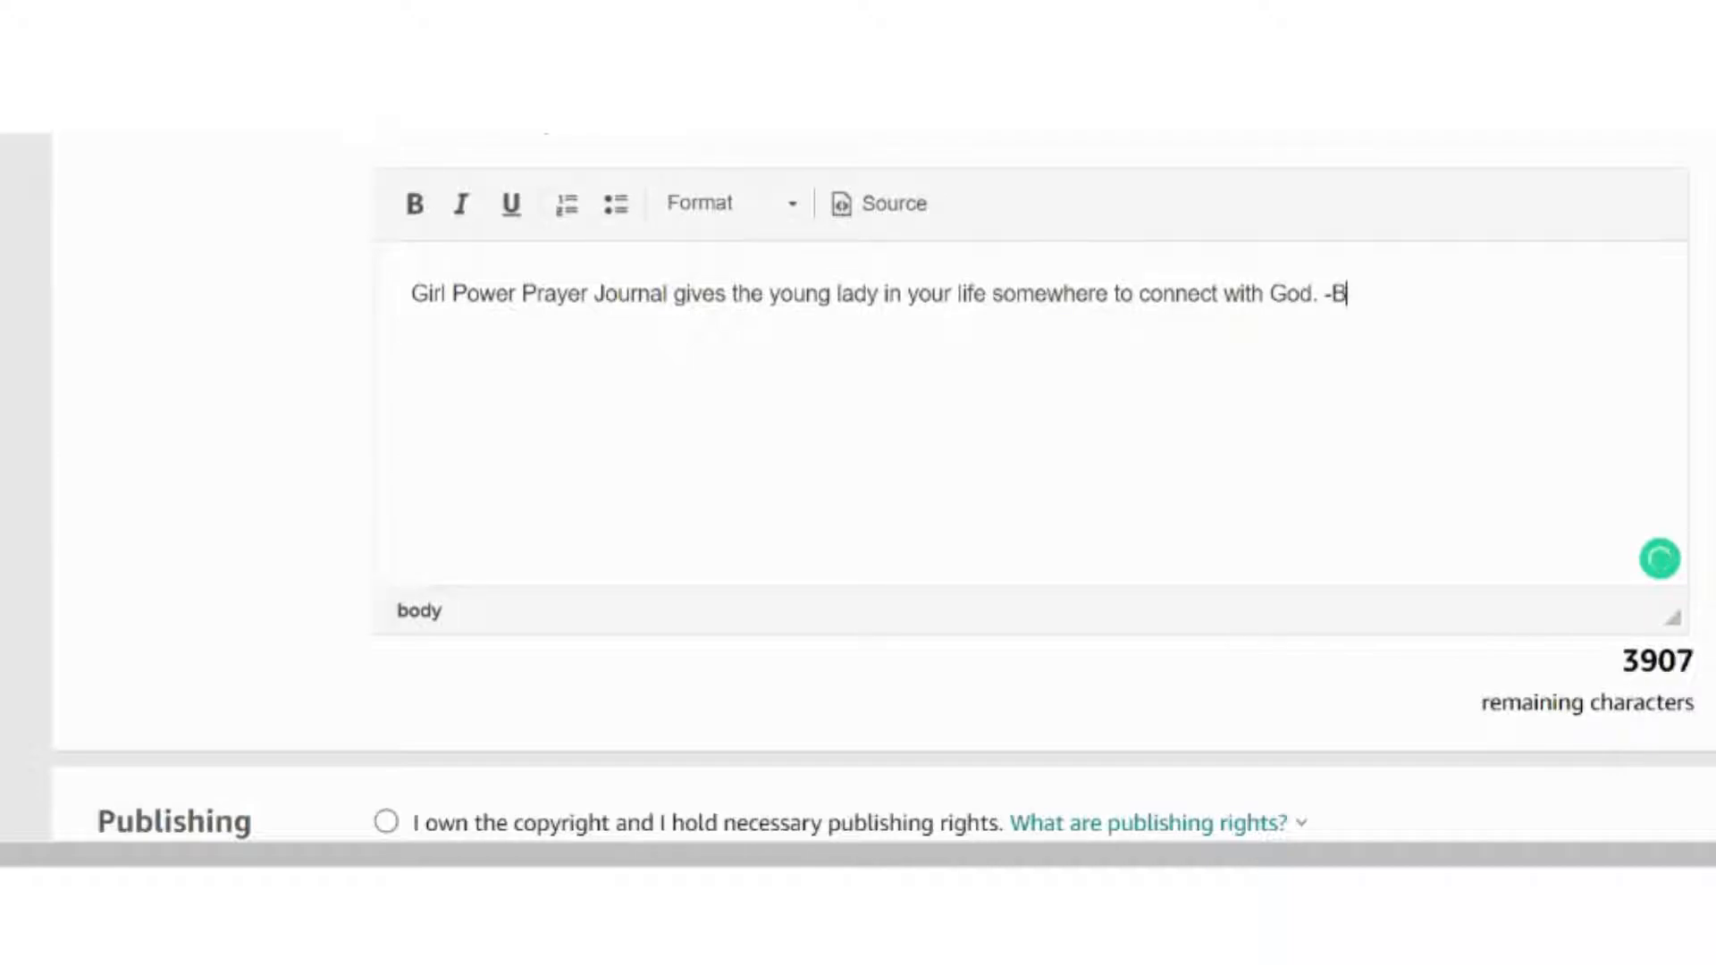
type("enefits")
Add a "Features" section to the book description with the line "100 pages of journaling".
key("Return")
type("Features")
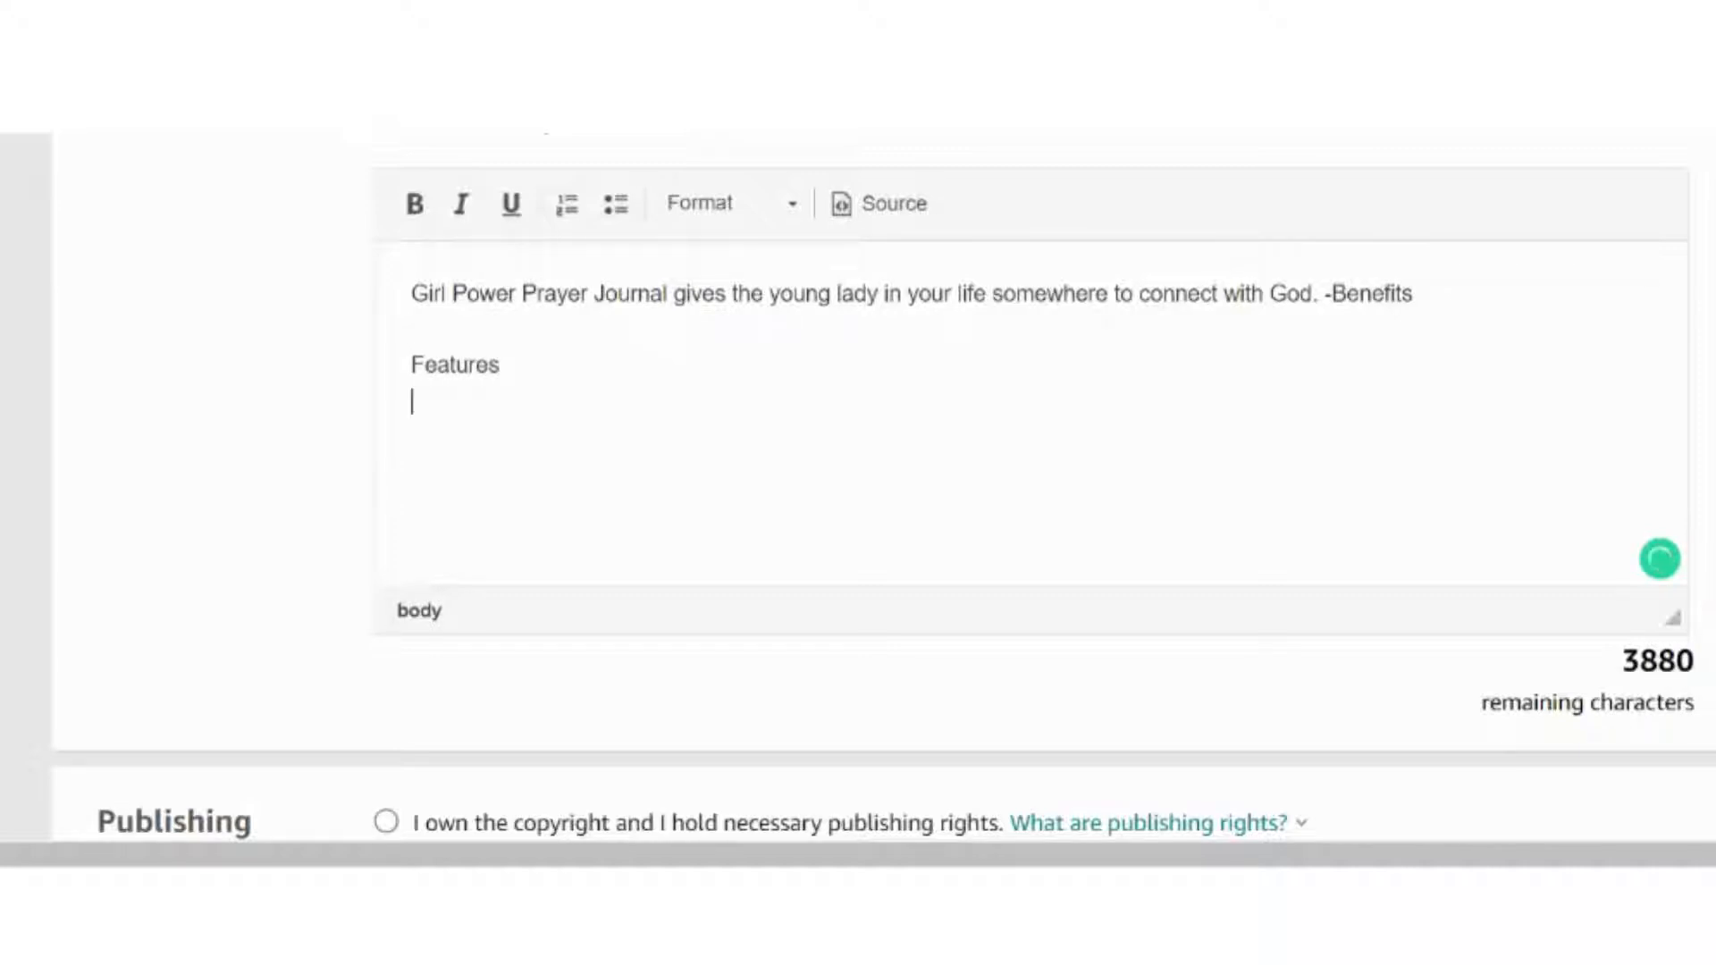
type("100 page")
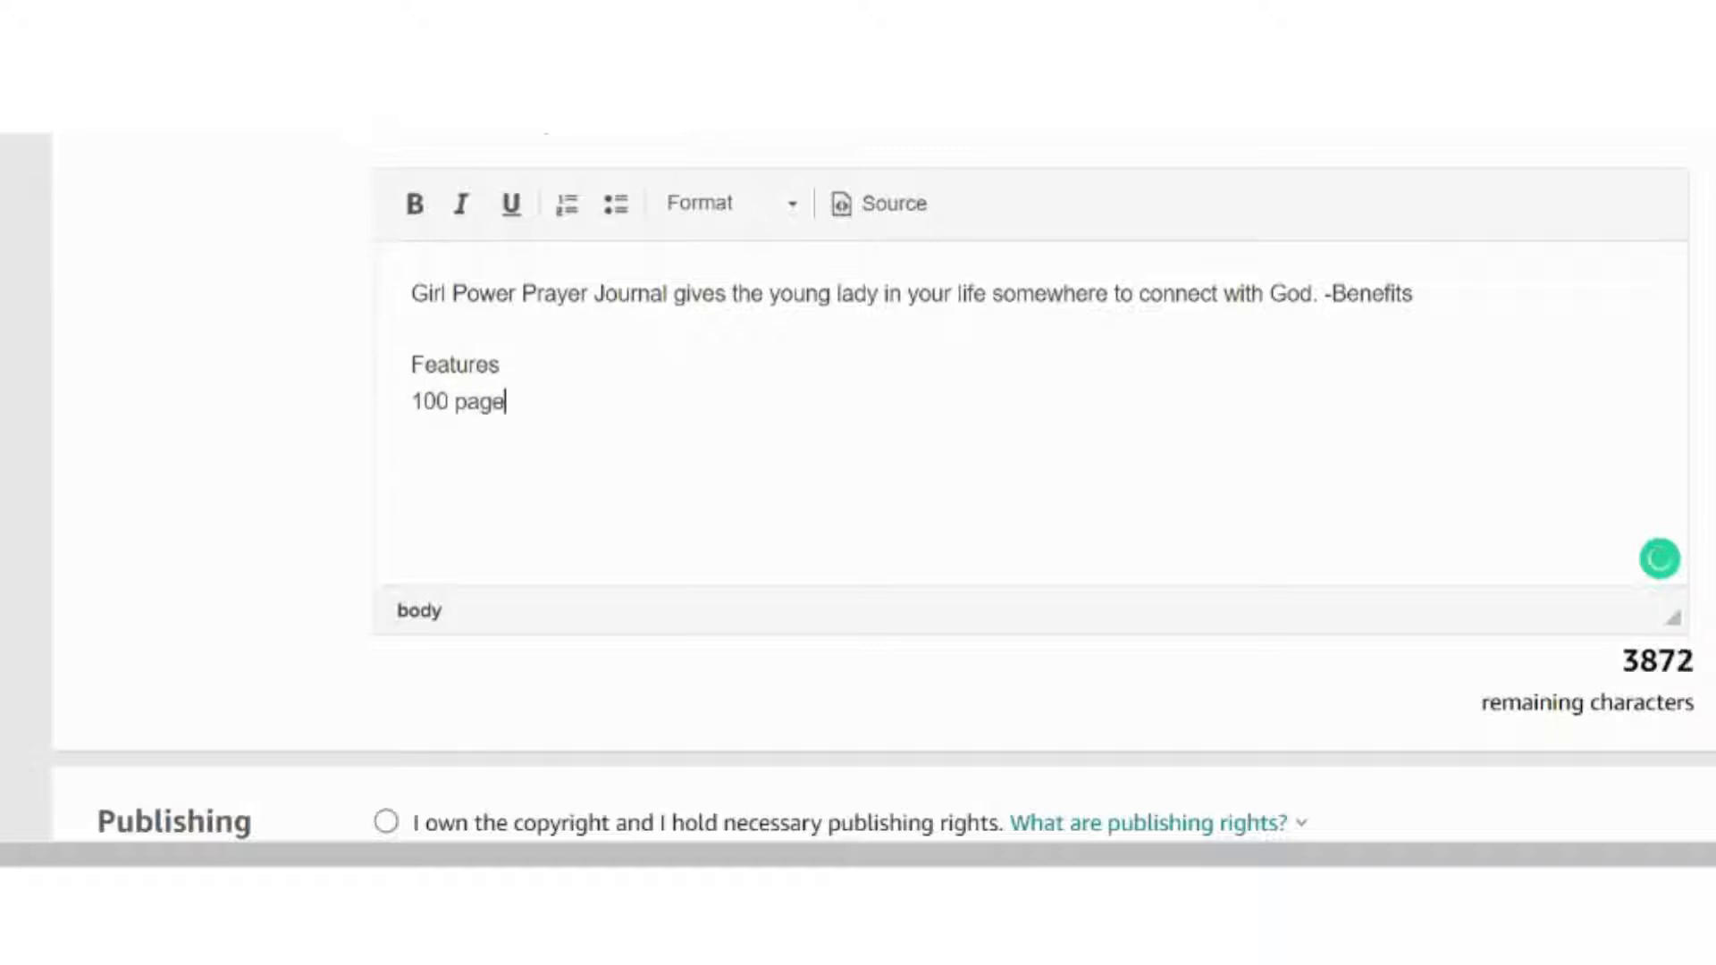
type("s of journ")
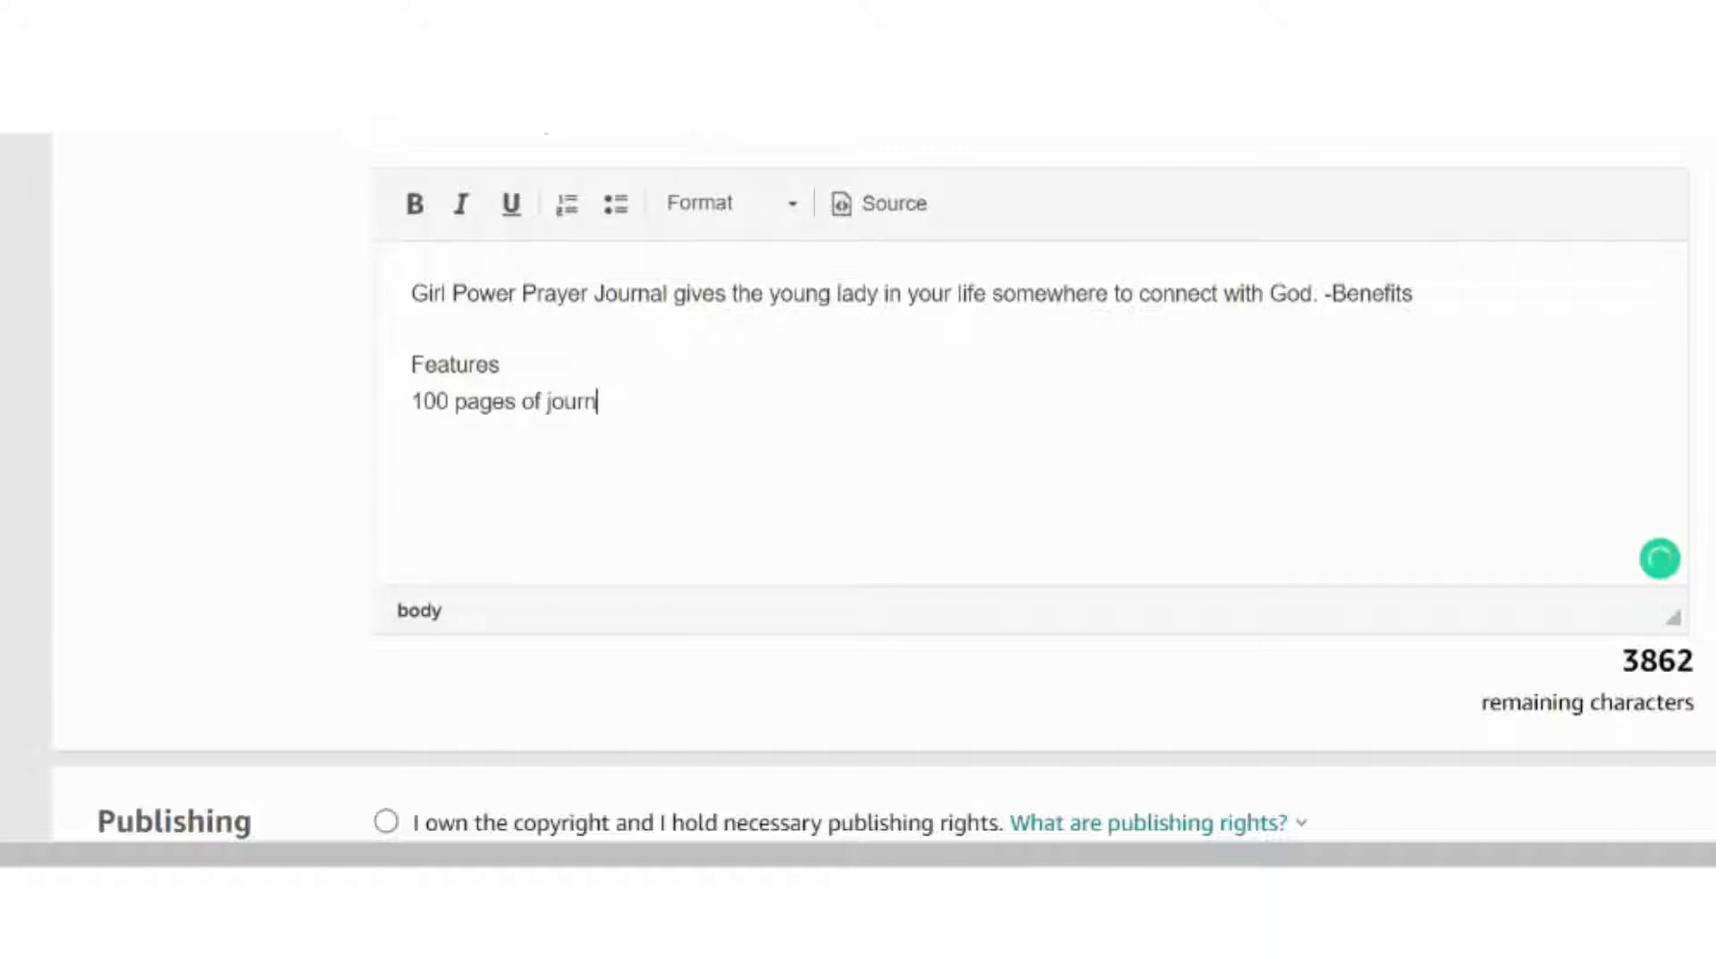
type("align")
key("BackSpace")
key("BackSpace")
type("ng")
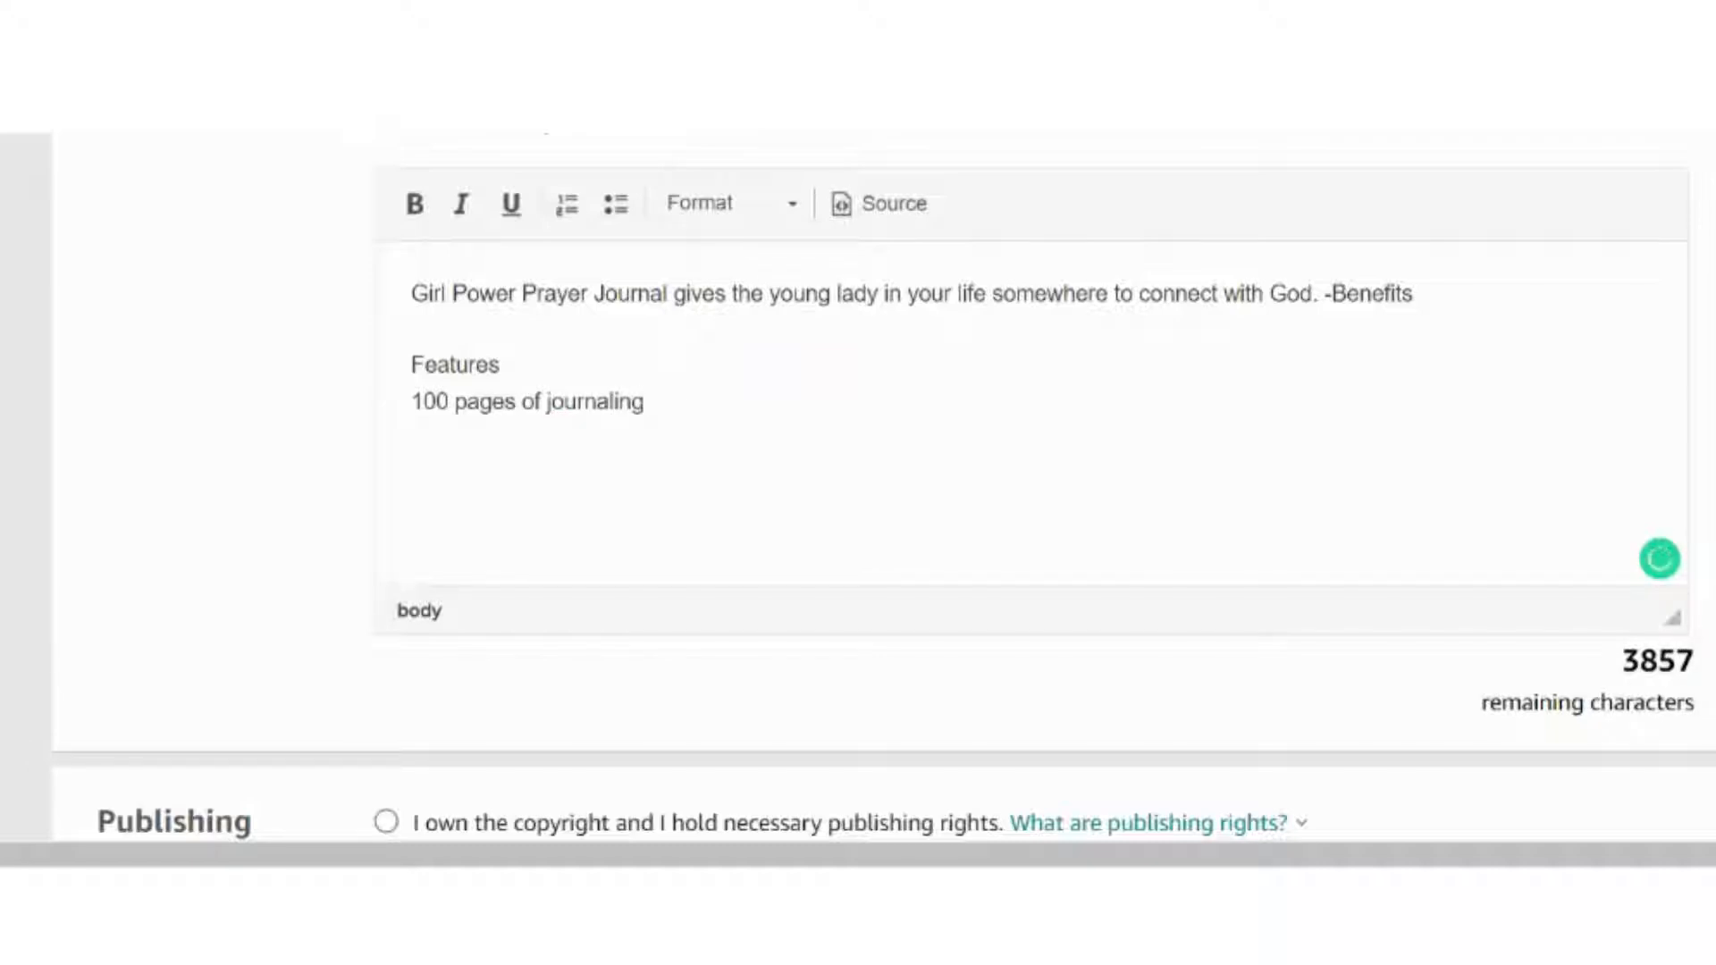
Declare that you own the copyright and hold the necessary publishing rights for the book.
scroll(383, 397, "down", 5)
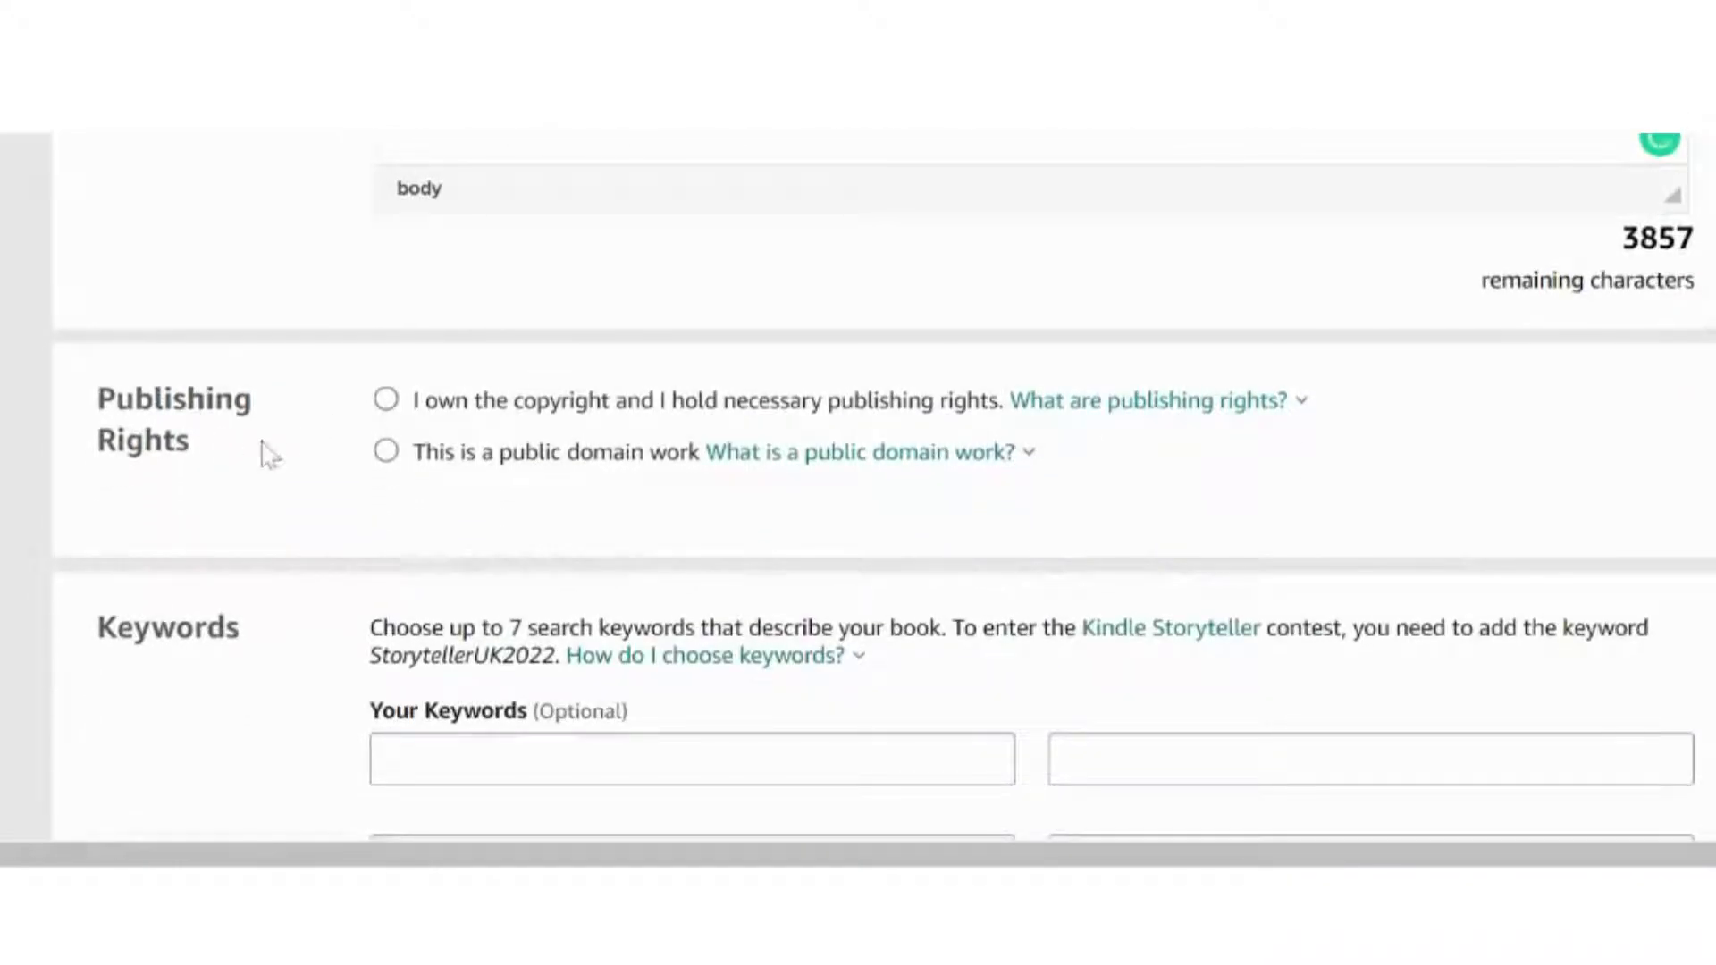
left_click(386, 399)
left_click(1104, 410)
Enter "Prayer journal for kids" as the first search keyword.
scroll(883, 486, "down", 1)
scroll(883, 486, "down", 3)
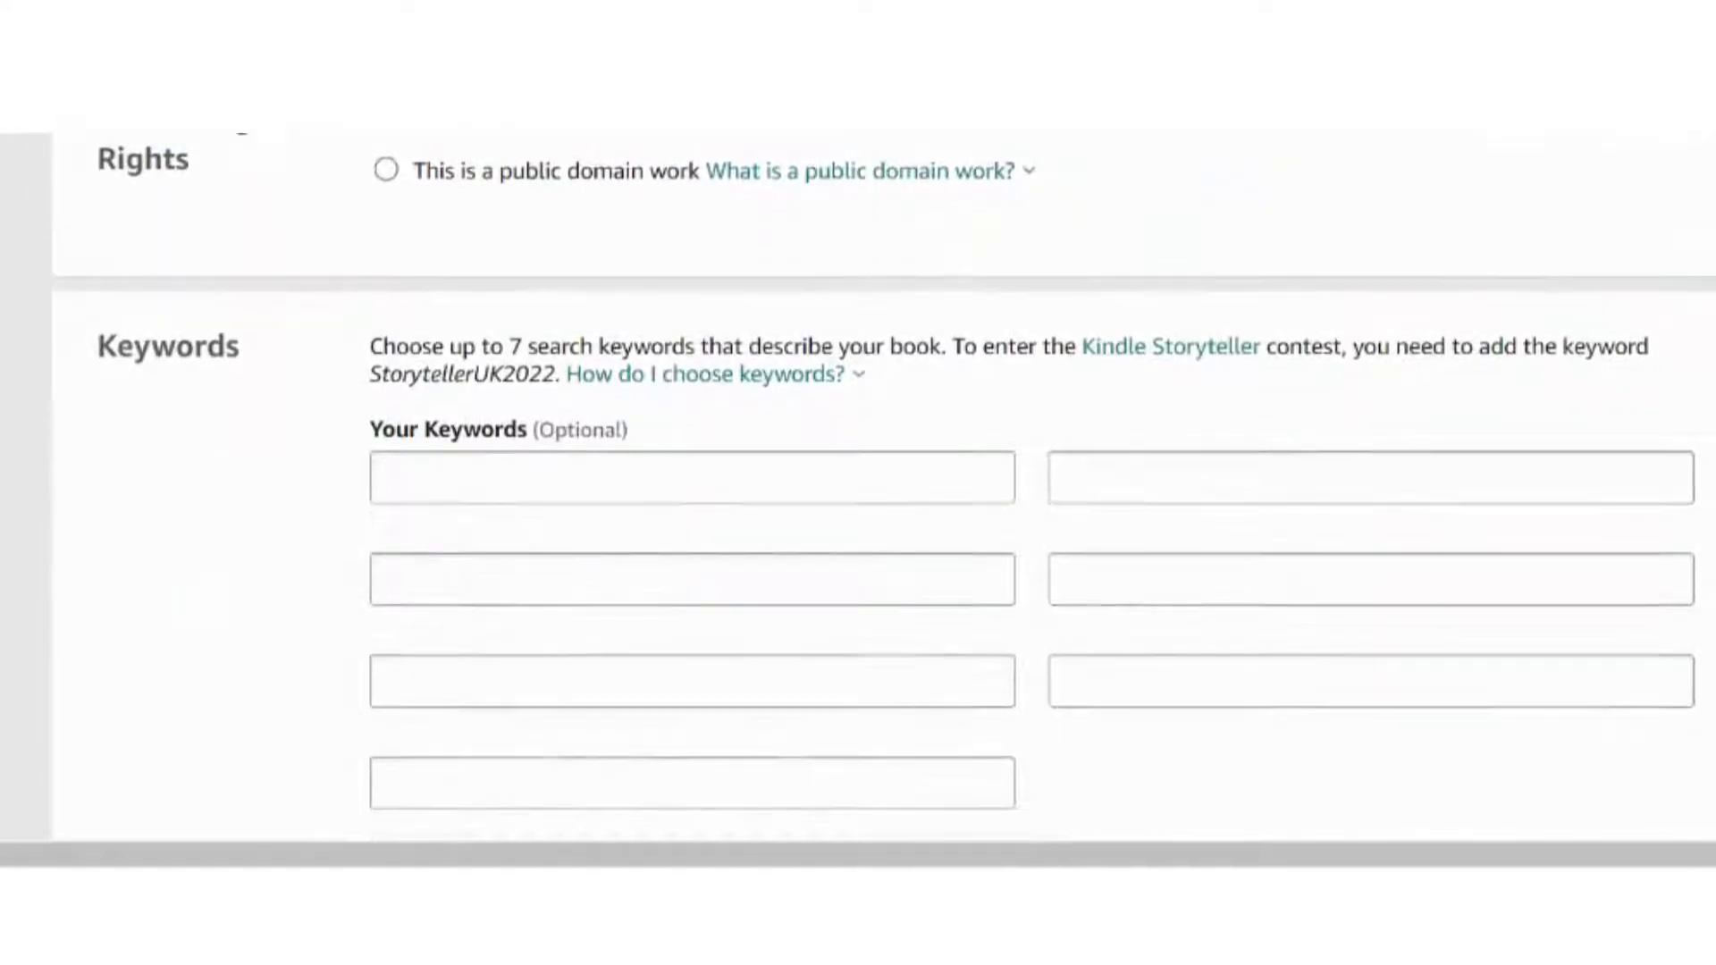
left_click(692, 363)
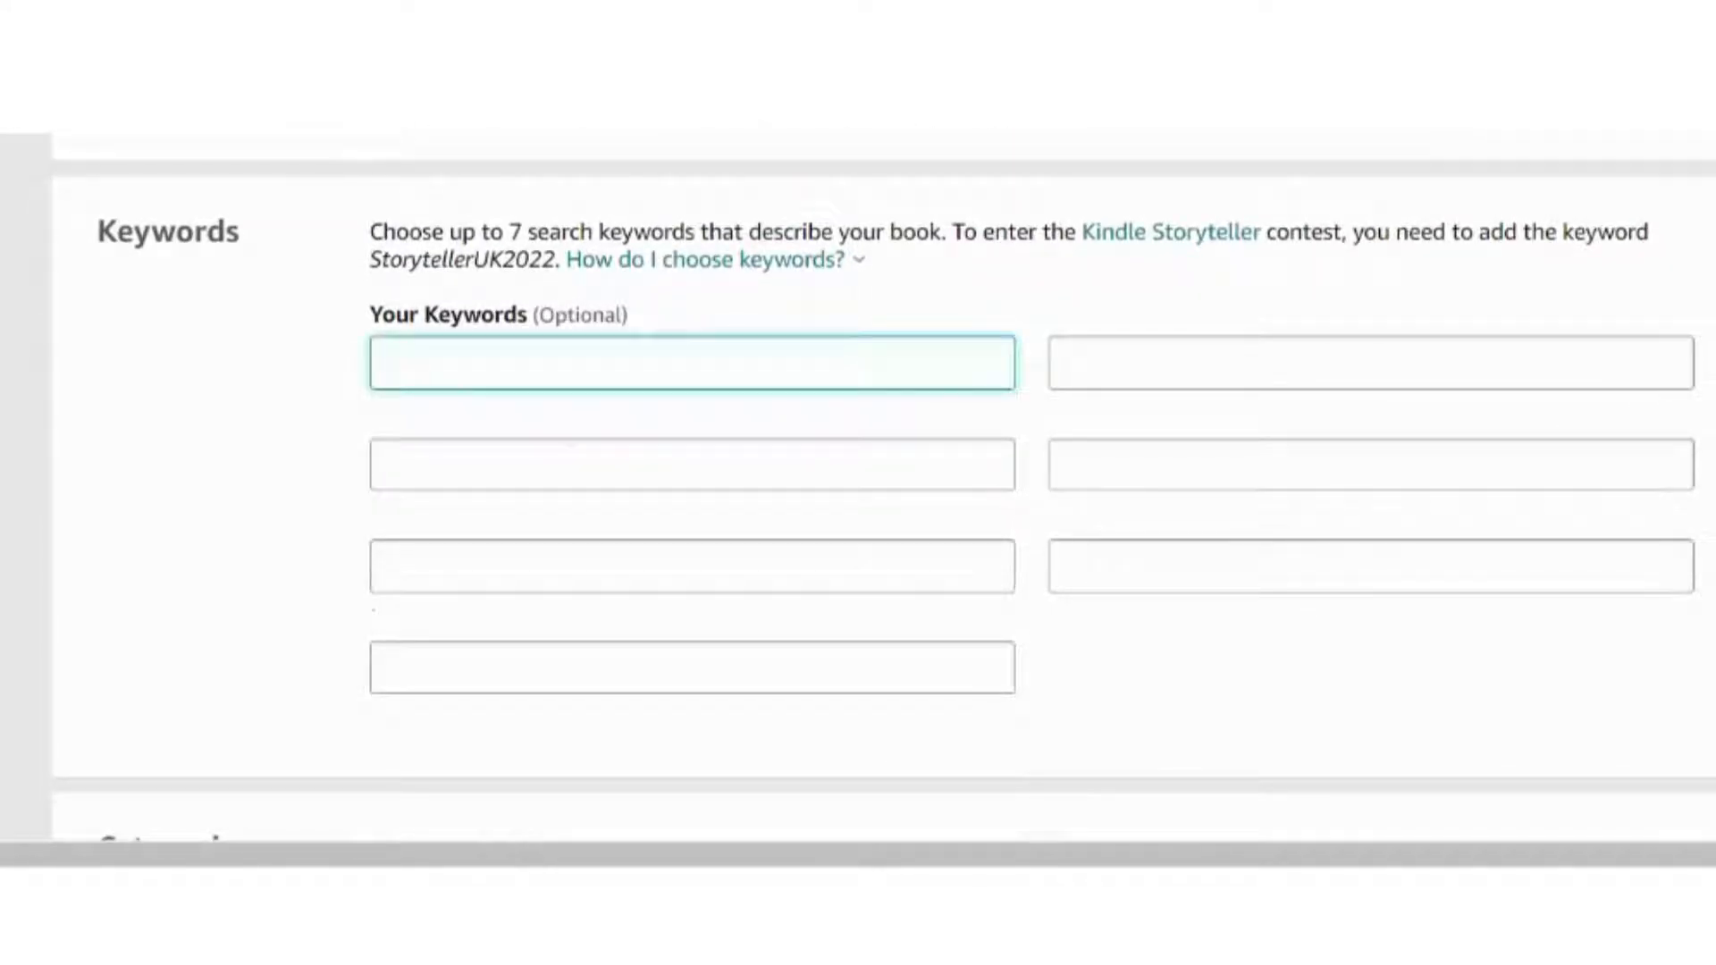
type("Prayer")
type("journ")
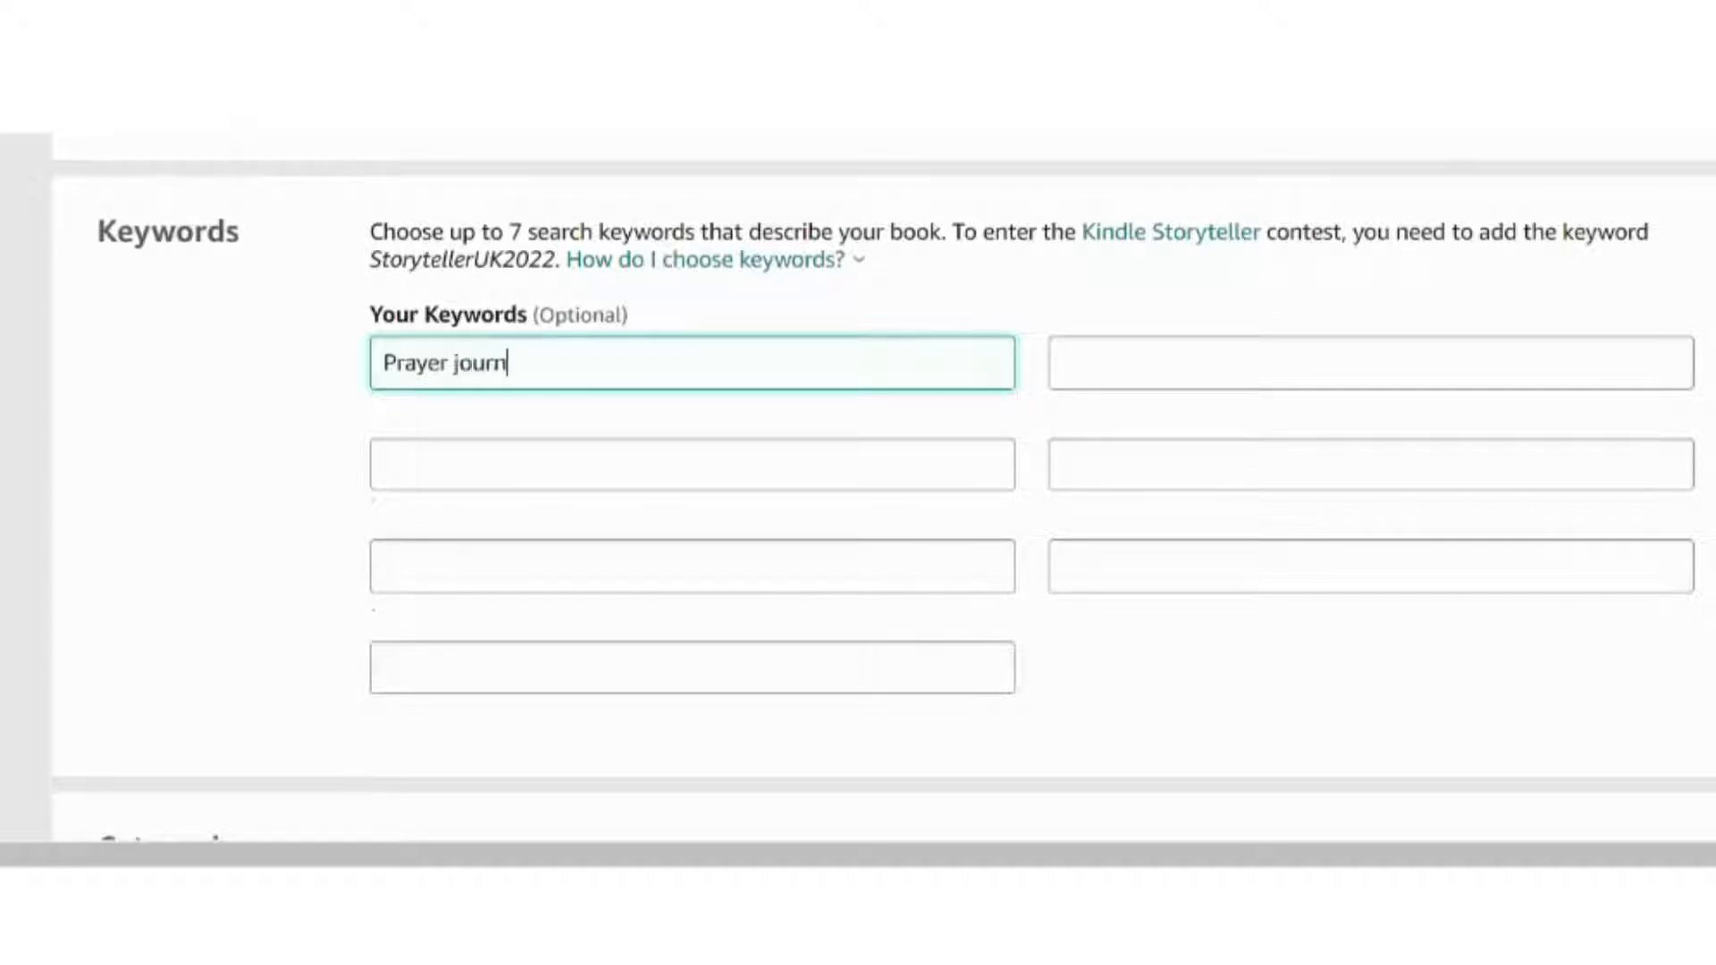
type("al for kids")
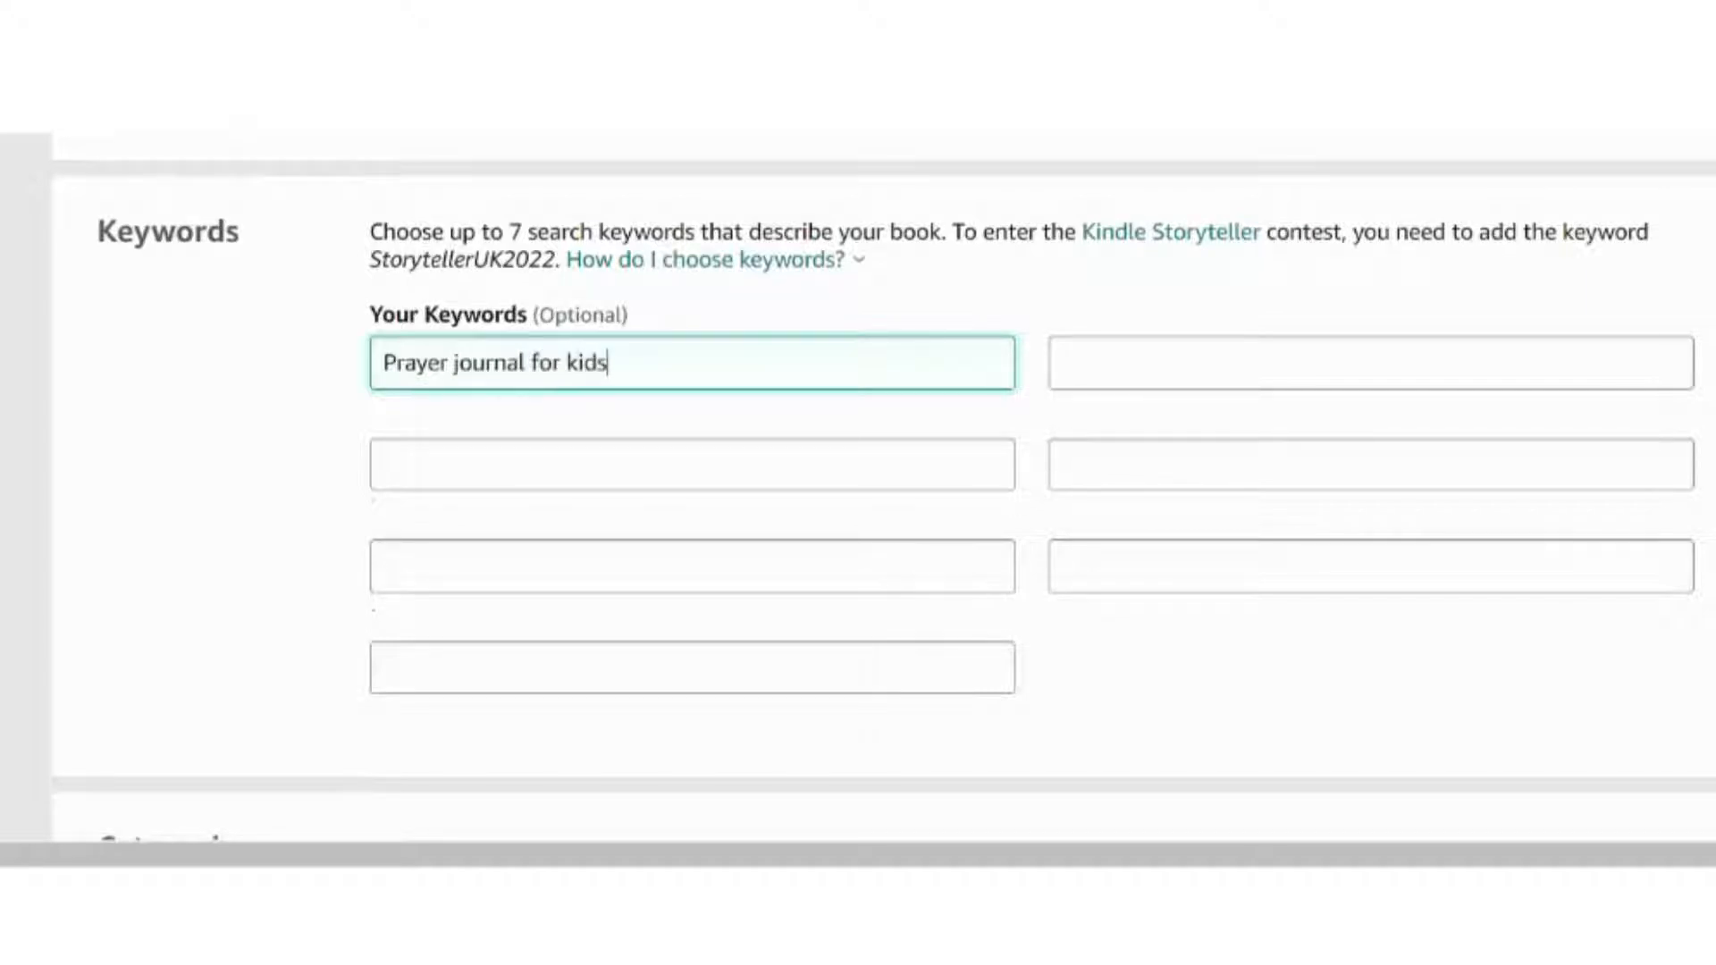
Add the search keywords "confidence youth" and "Christian prayer" in two more keyword fields.
left_click(384, 464)
type("confidence")
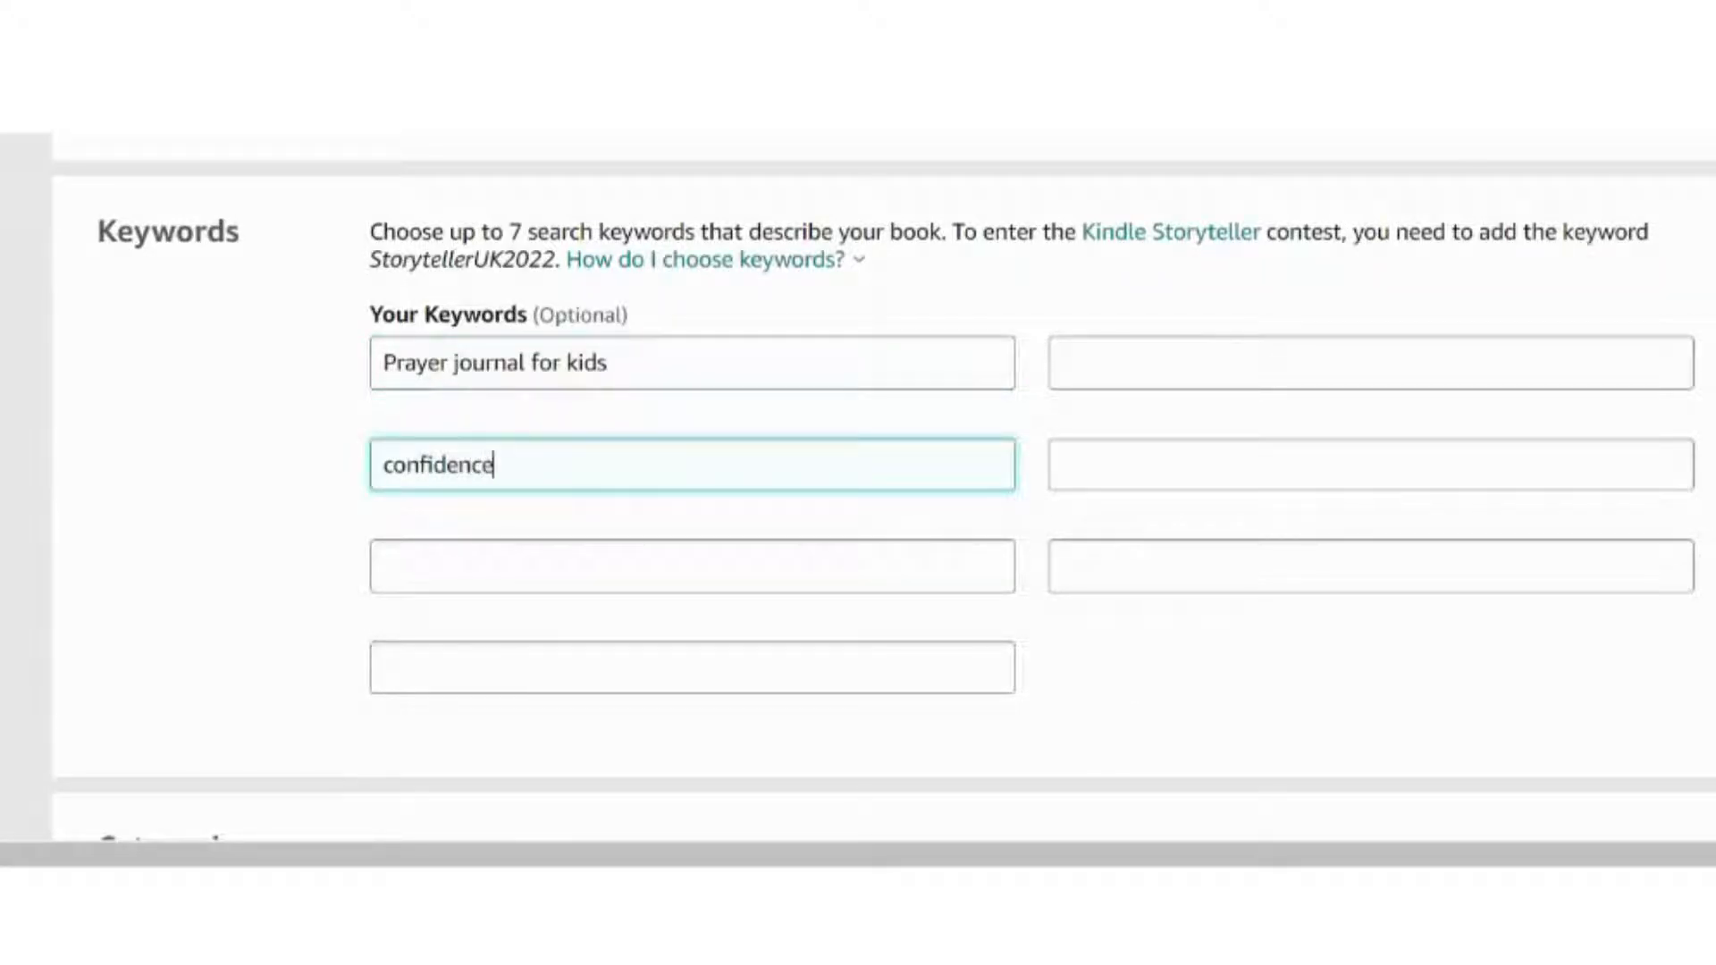
type(" youth")
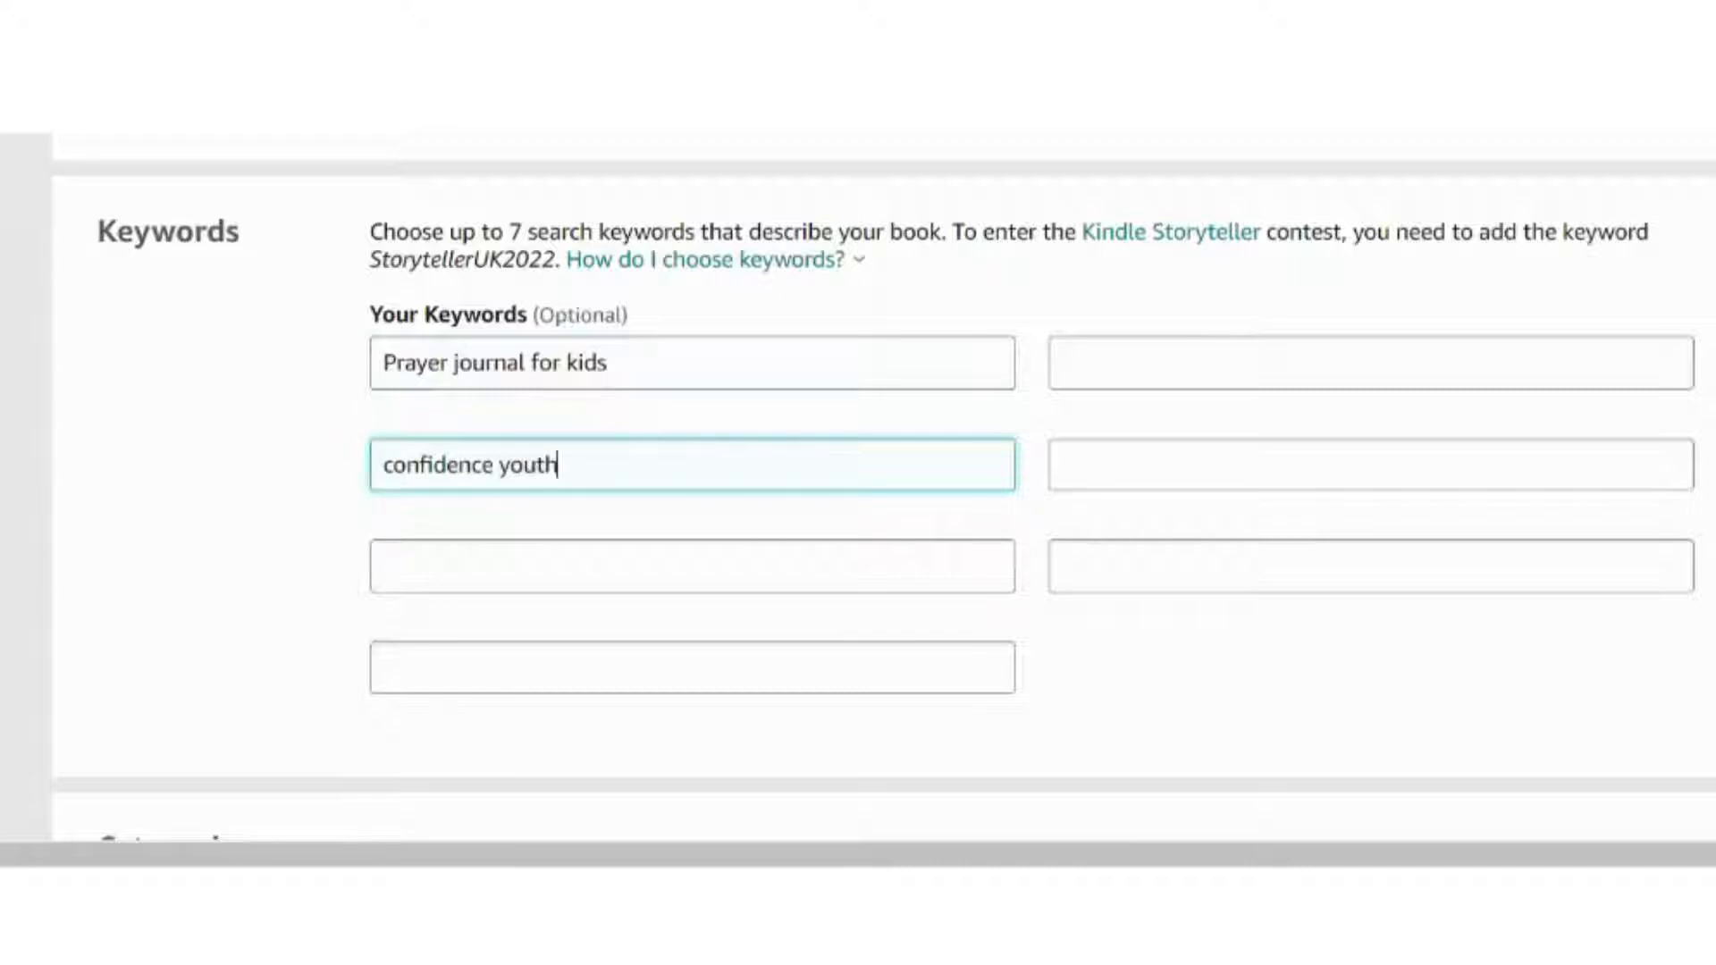
left_click(710, 562)
type("Christian prayer")
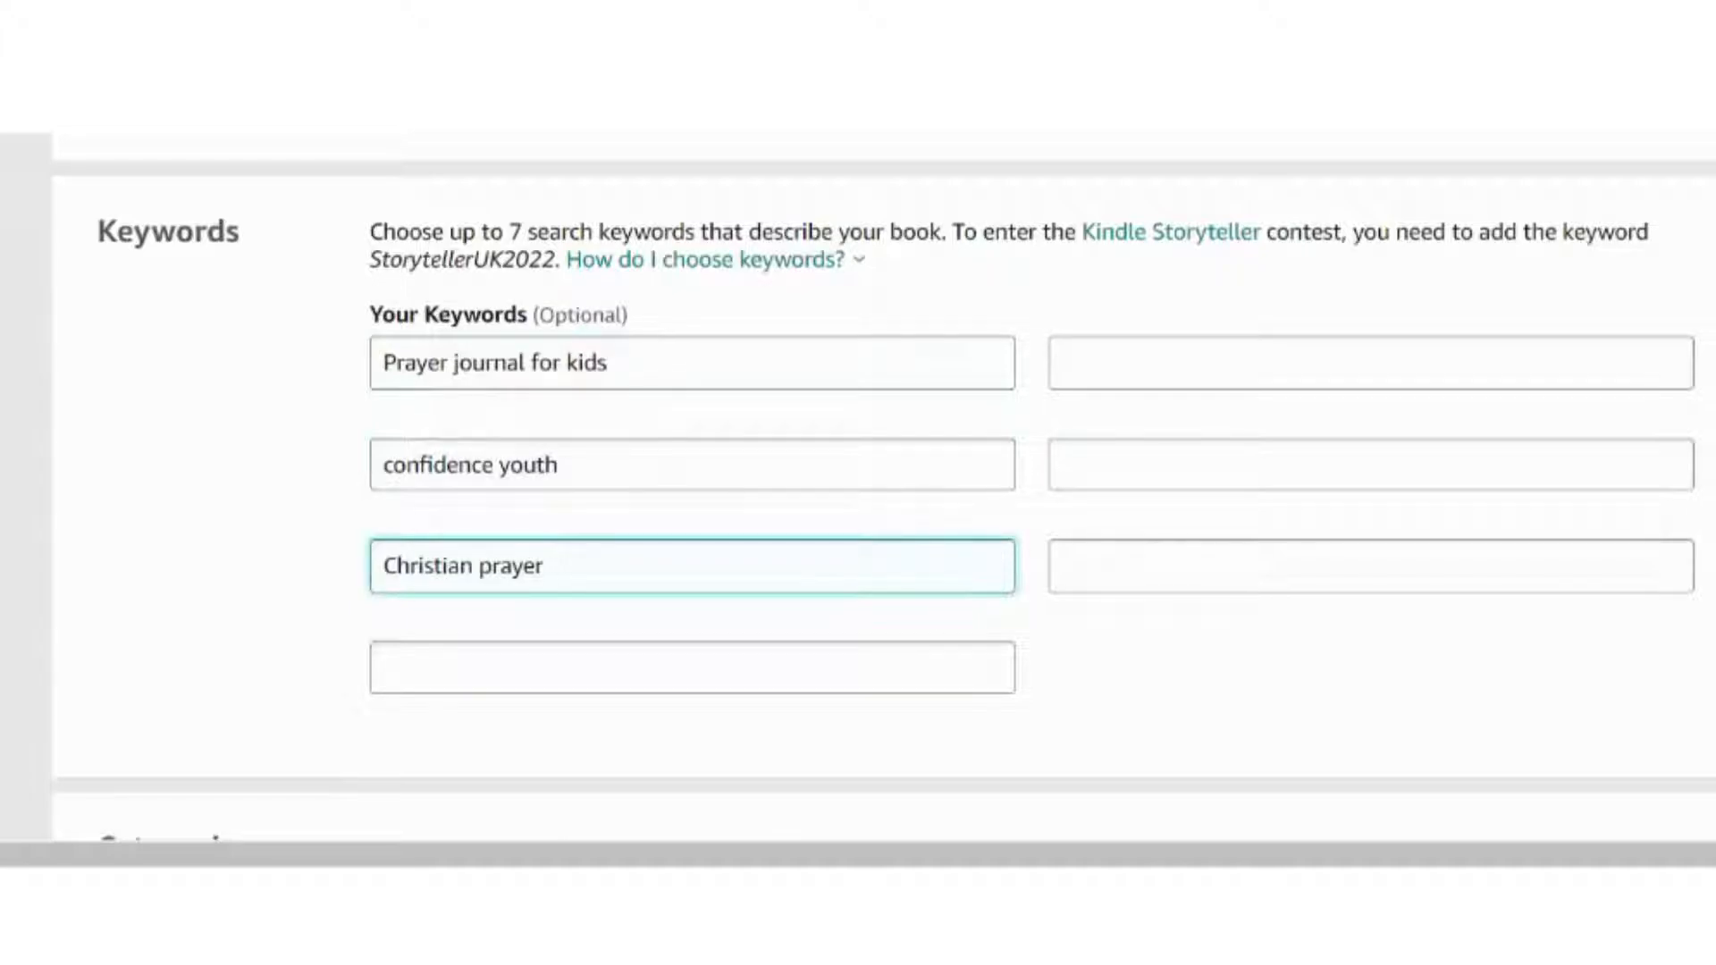
scroll(883, 465, "down", 5)
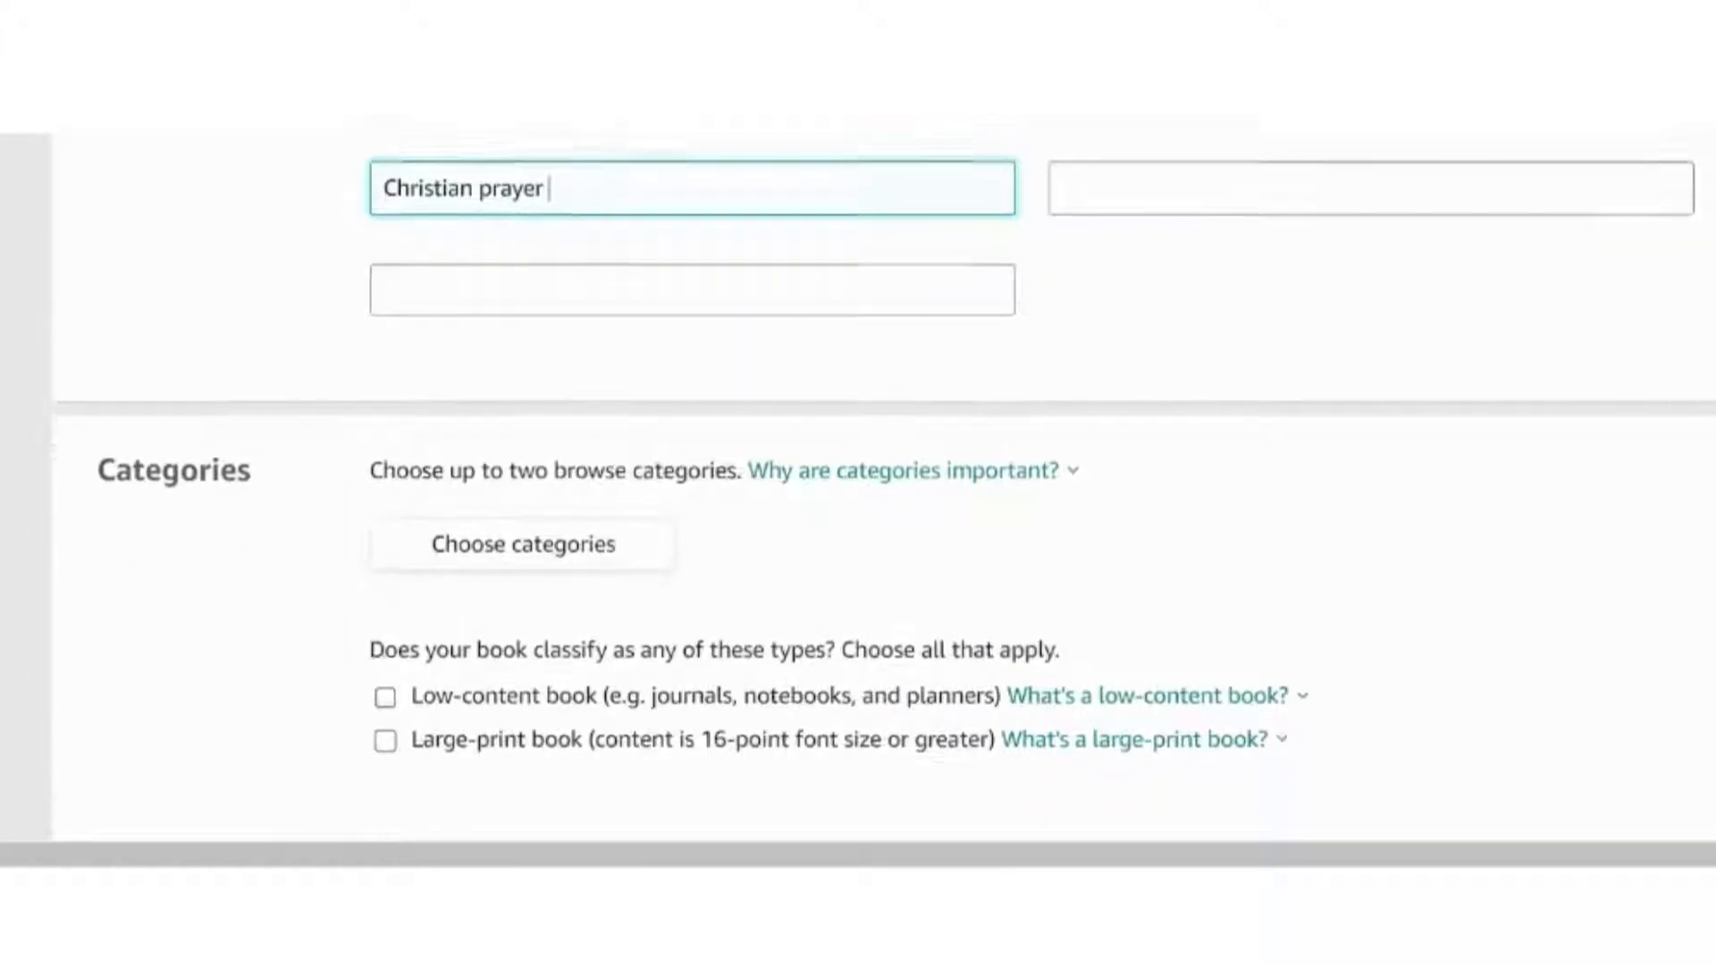
scroll(883, 464, "up", 6)
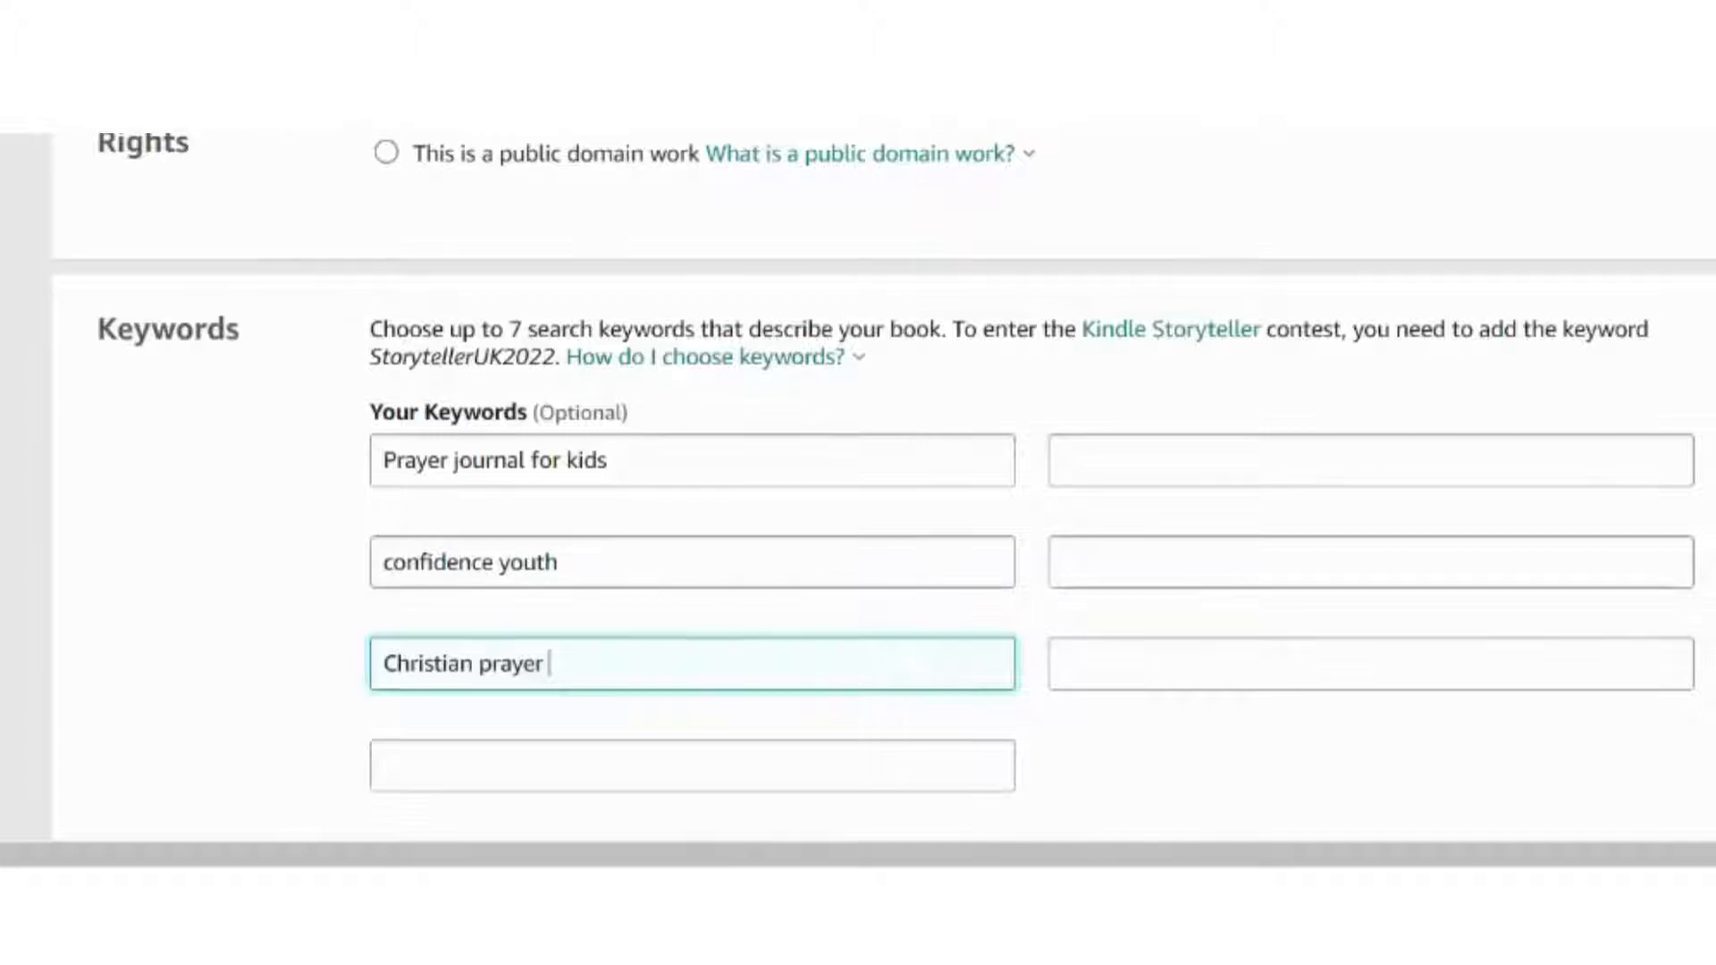
Choose Literary Collections > Diaries & Journals as the book's first browse category.
scroll(592, 414, "down", 6)
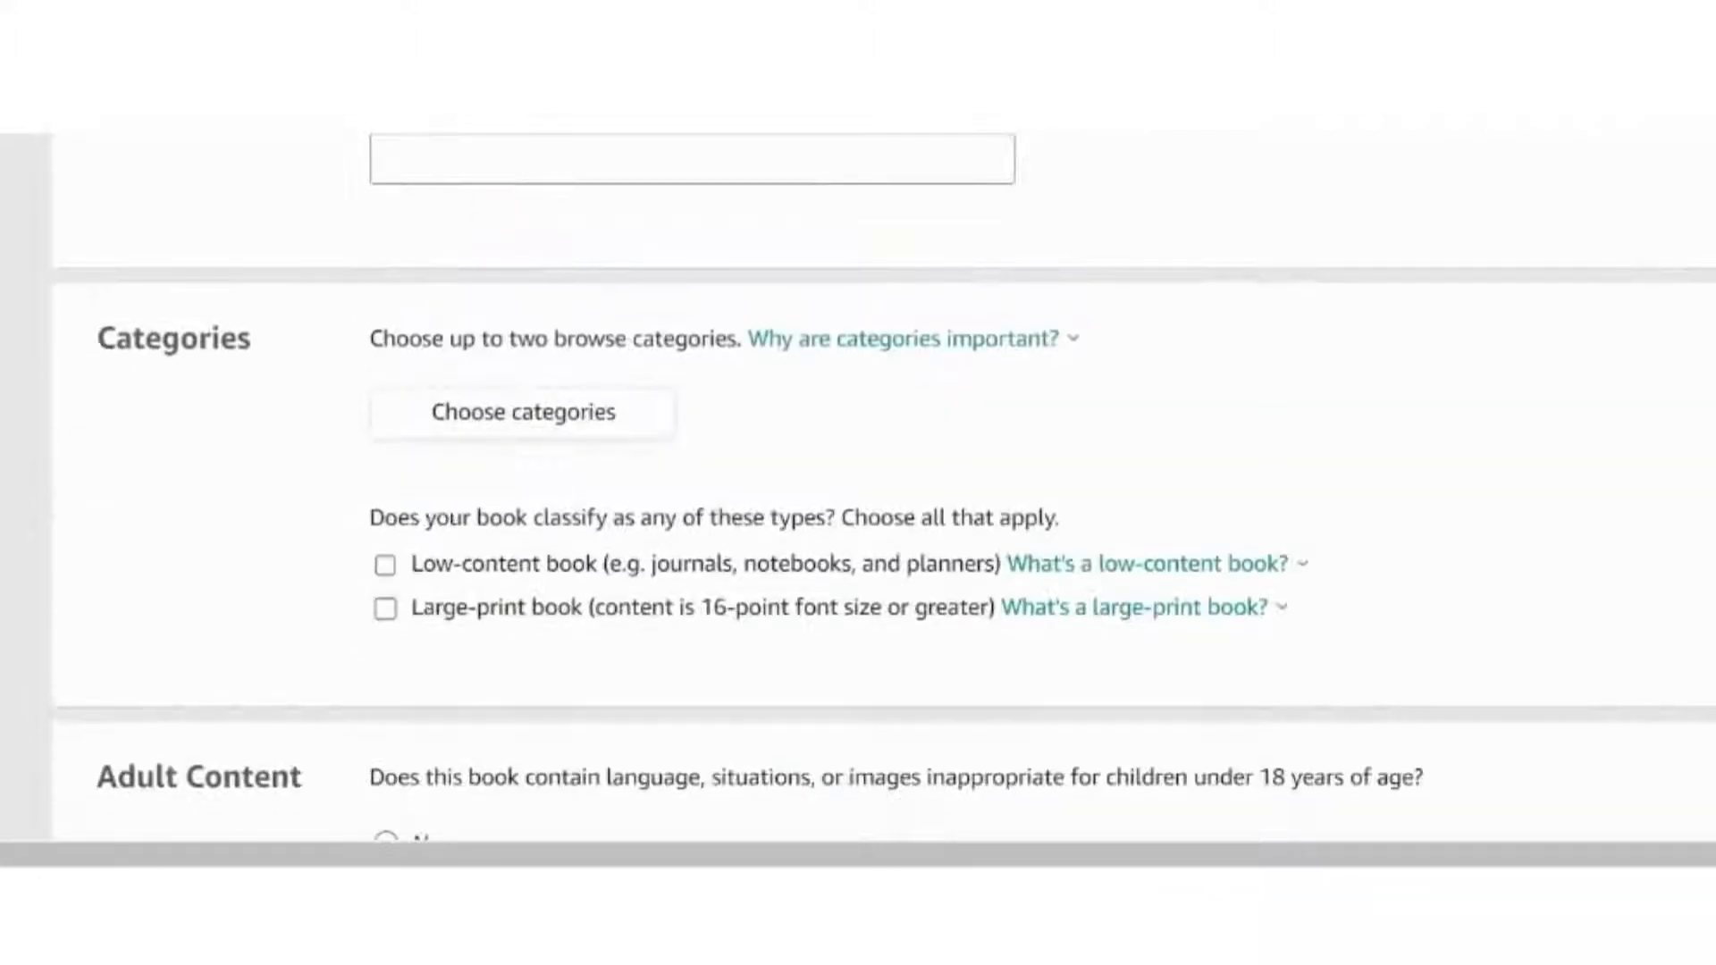
left_click(545, 386)
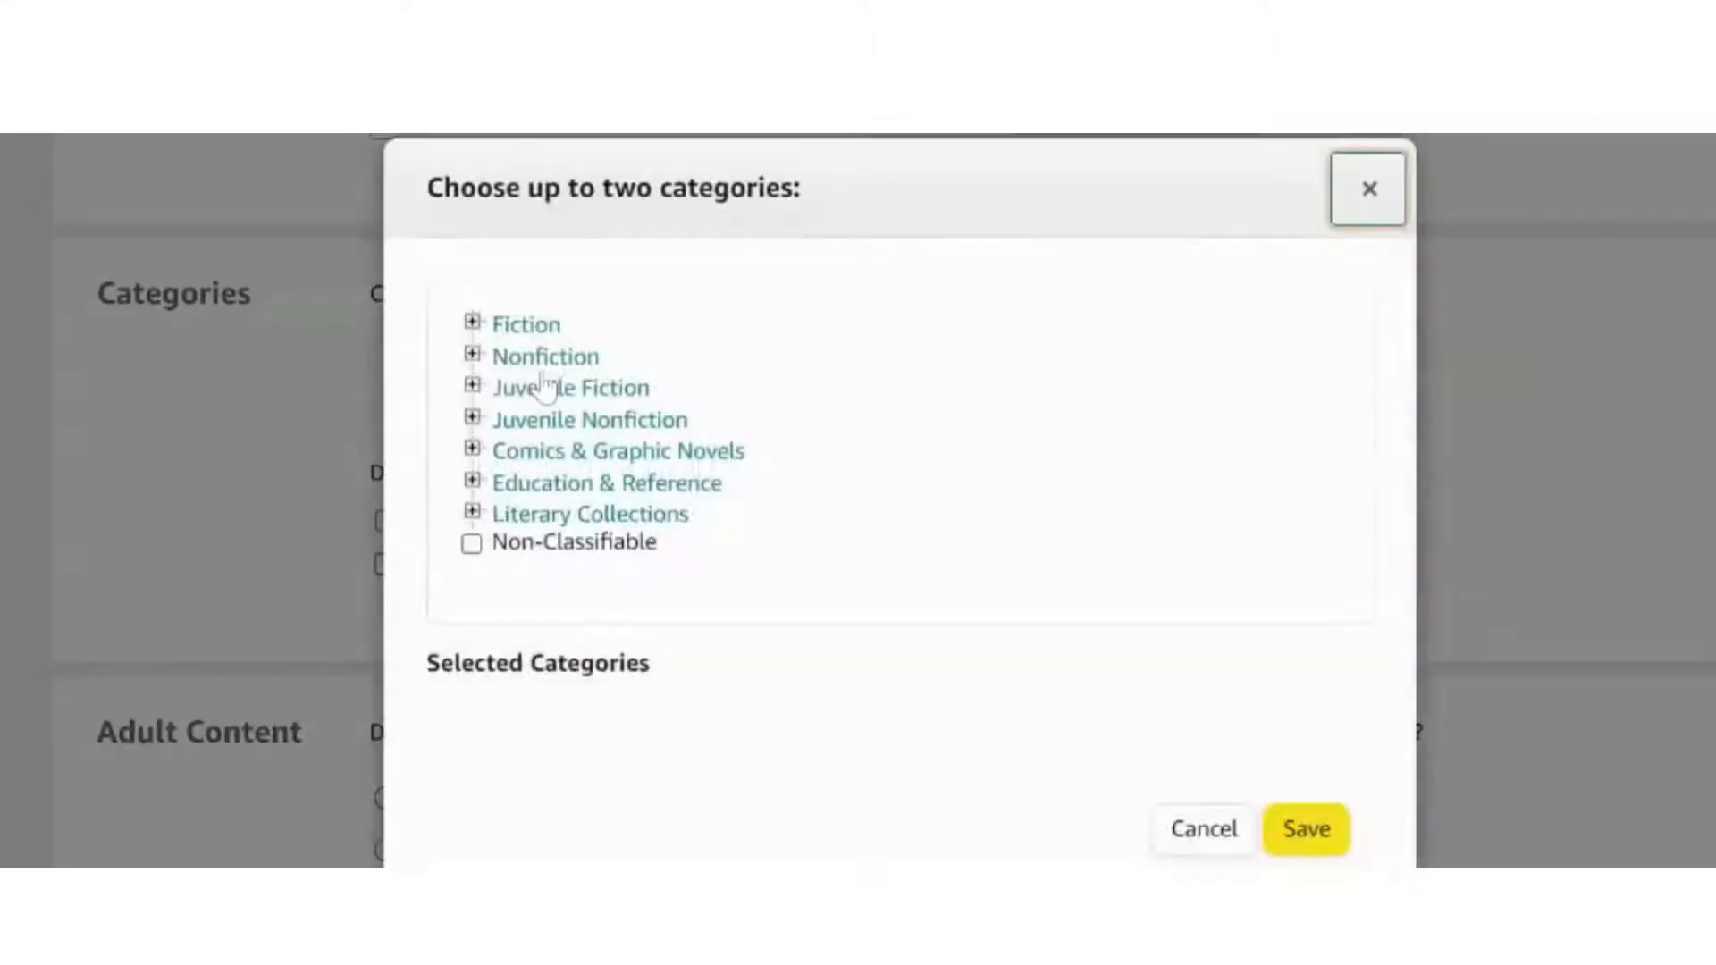
left_click(472, 482)
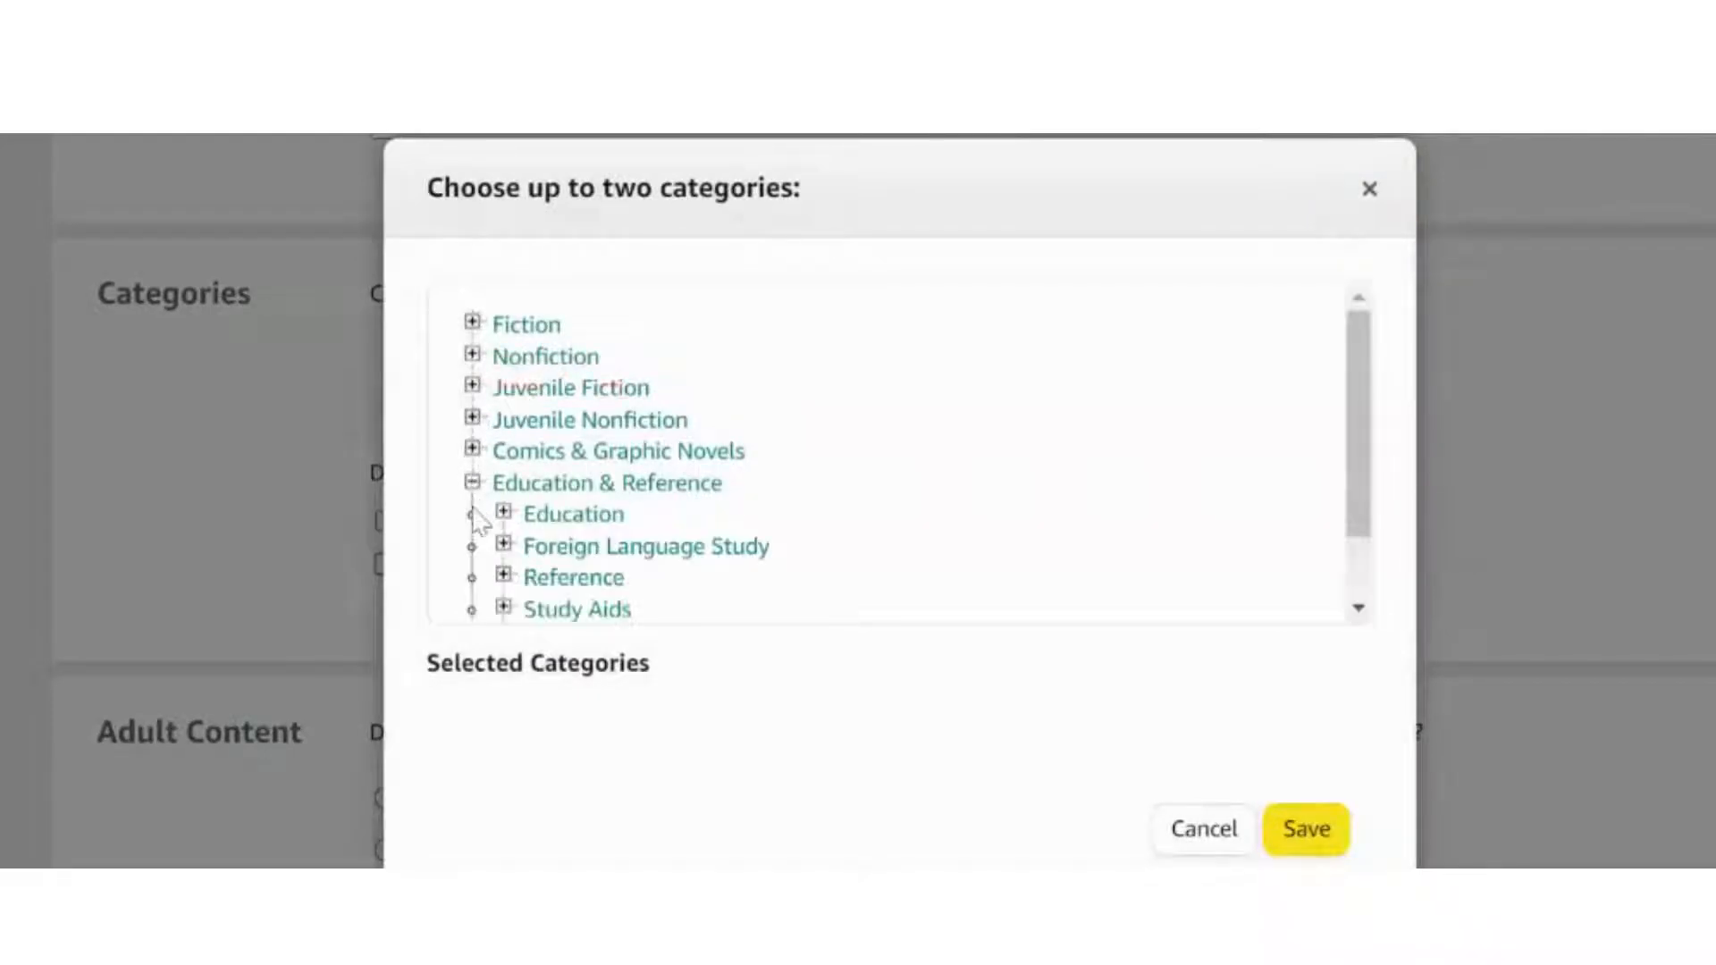
left_click_drag(1356, 529, 1356, 609)
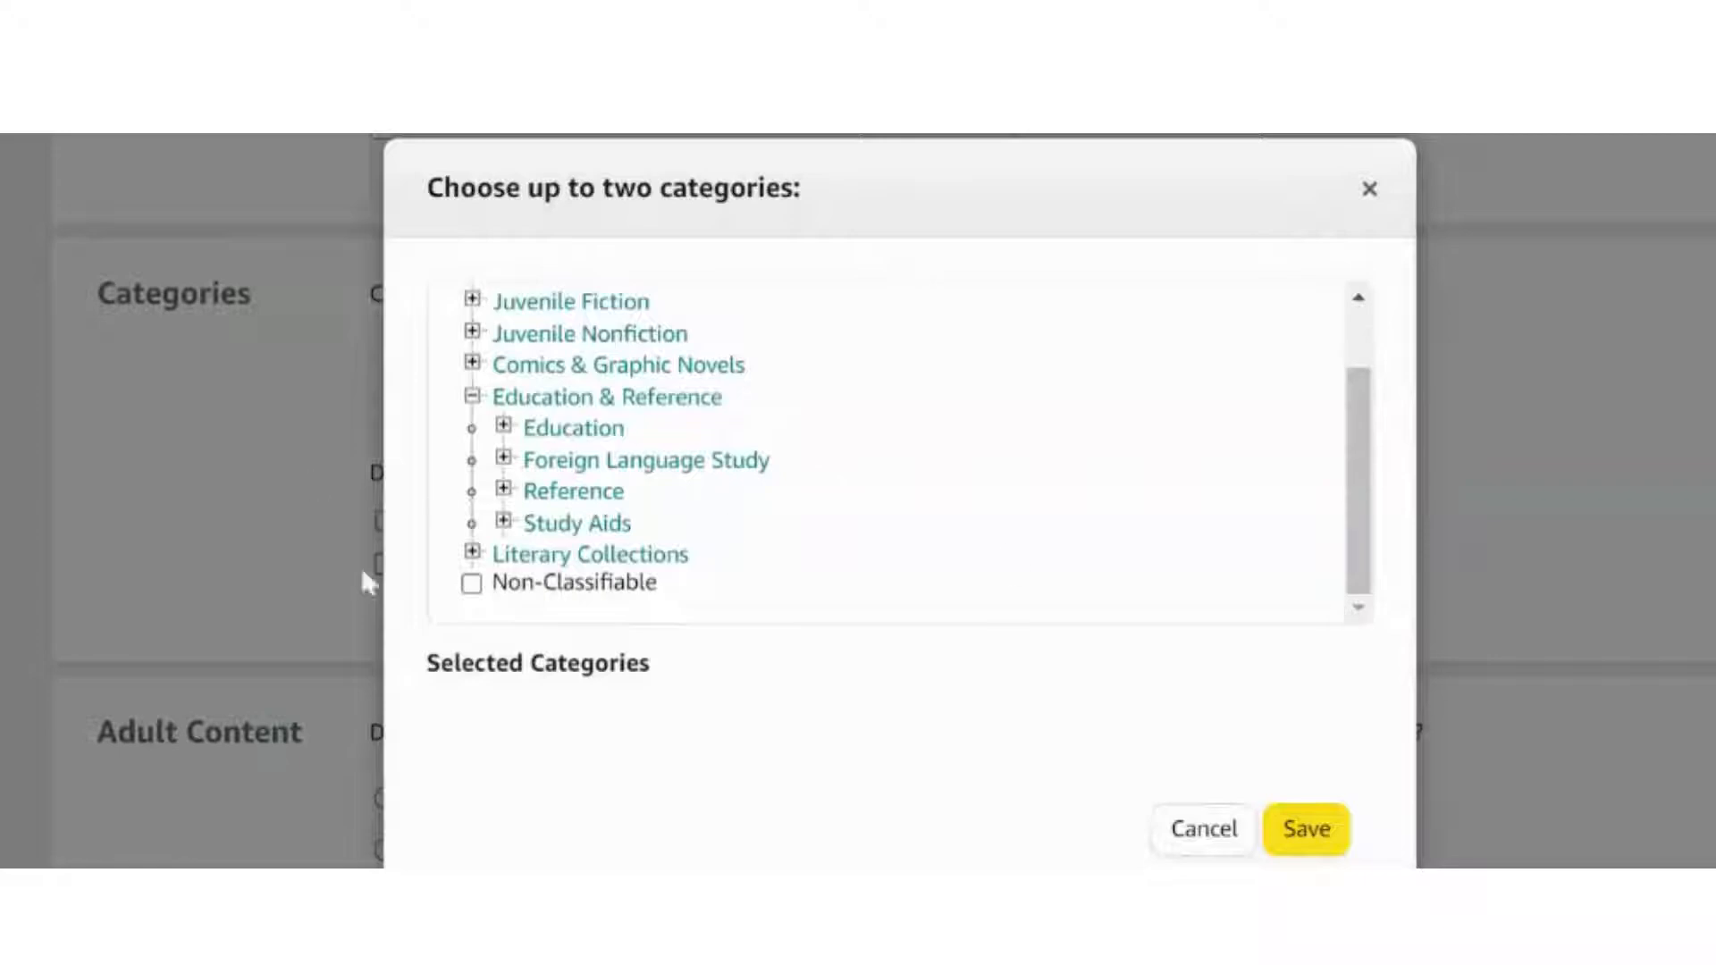
left_click(472, 555)
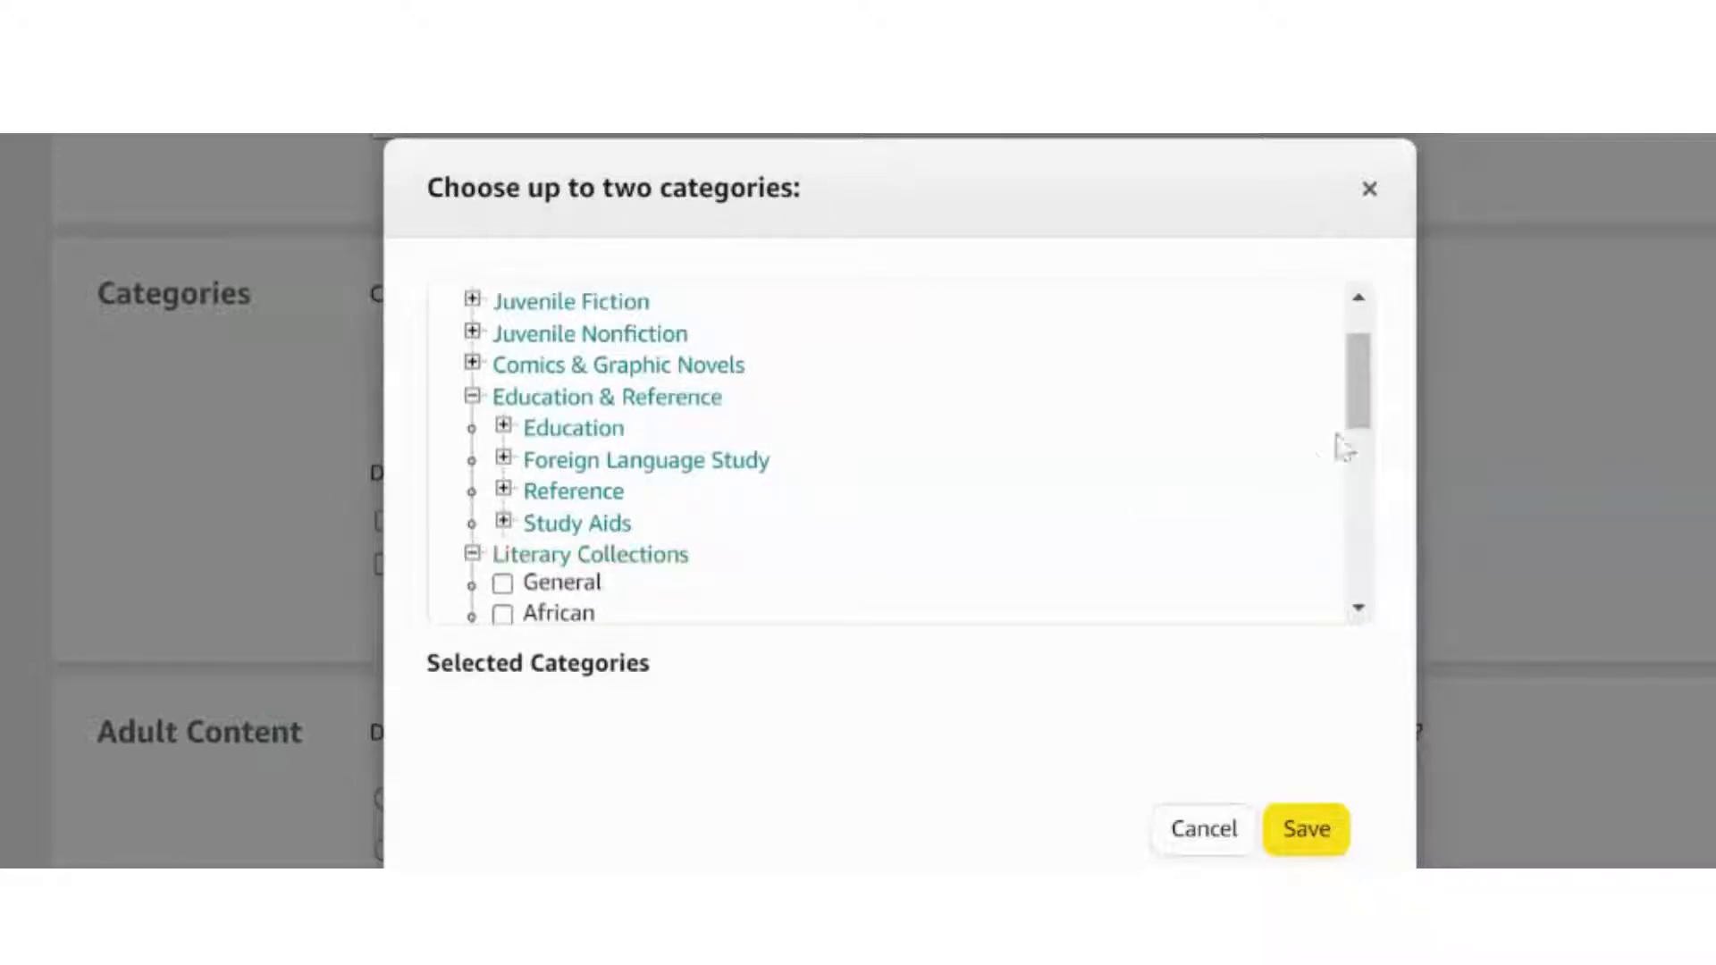
scroll(1376, 452, "down", 1)
left_click_drag(1374, 442, 1372, 540)
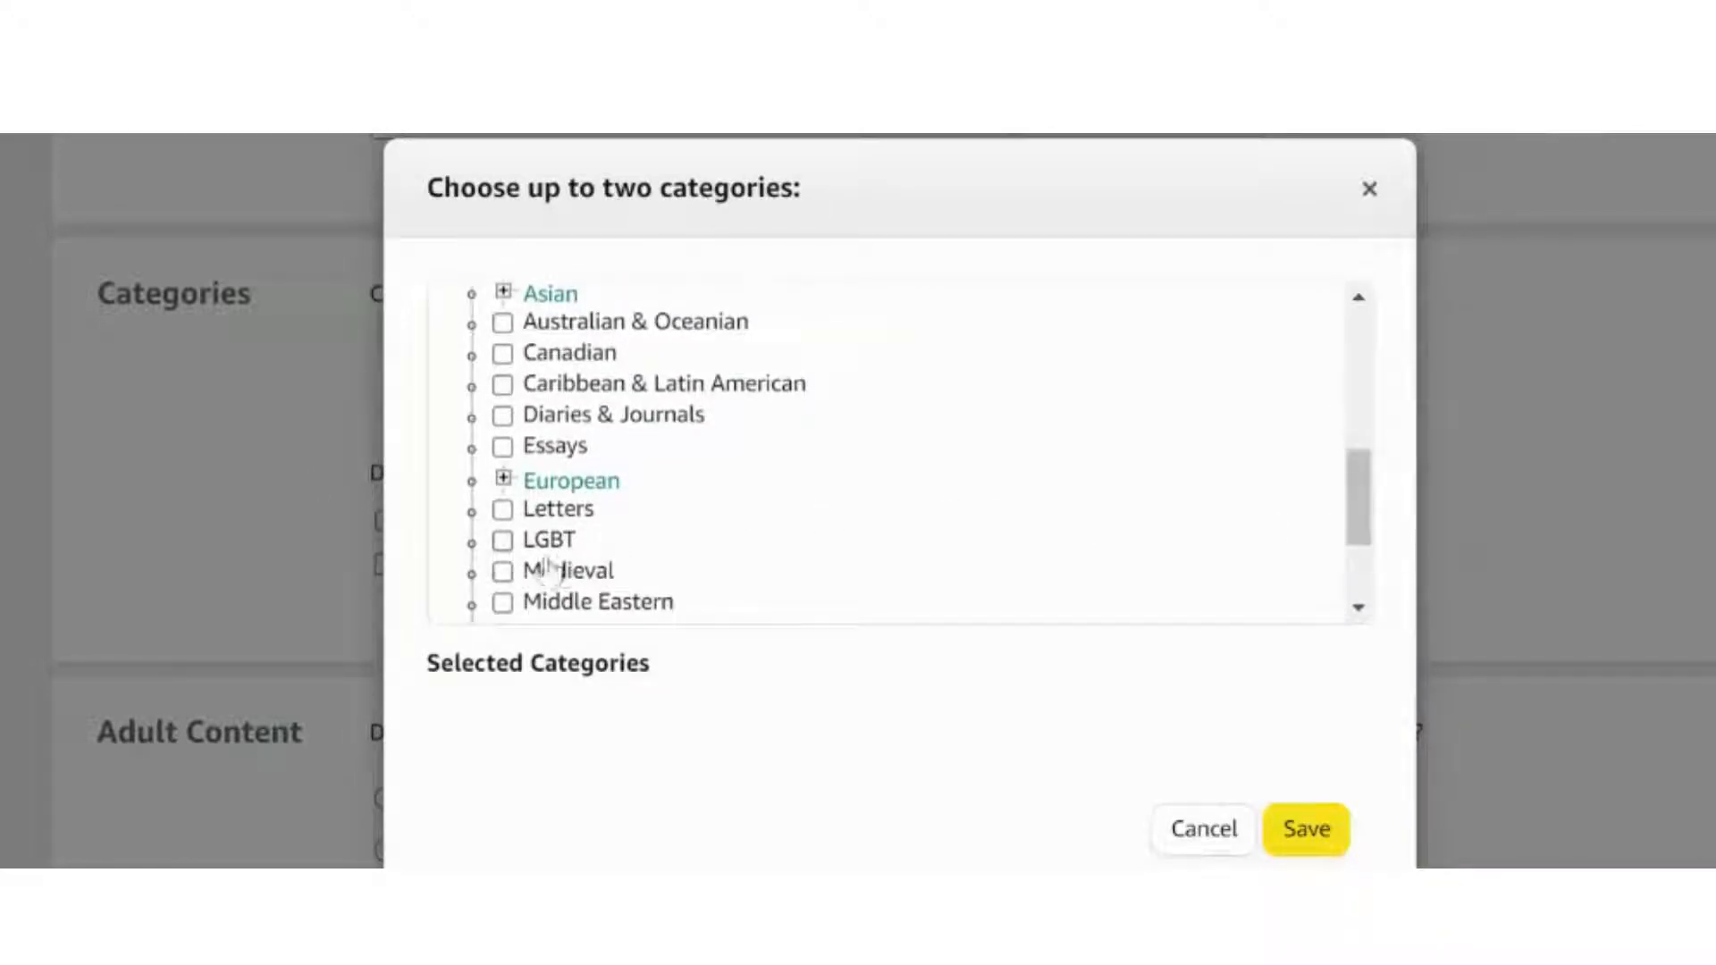
left_click(502, 416)
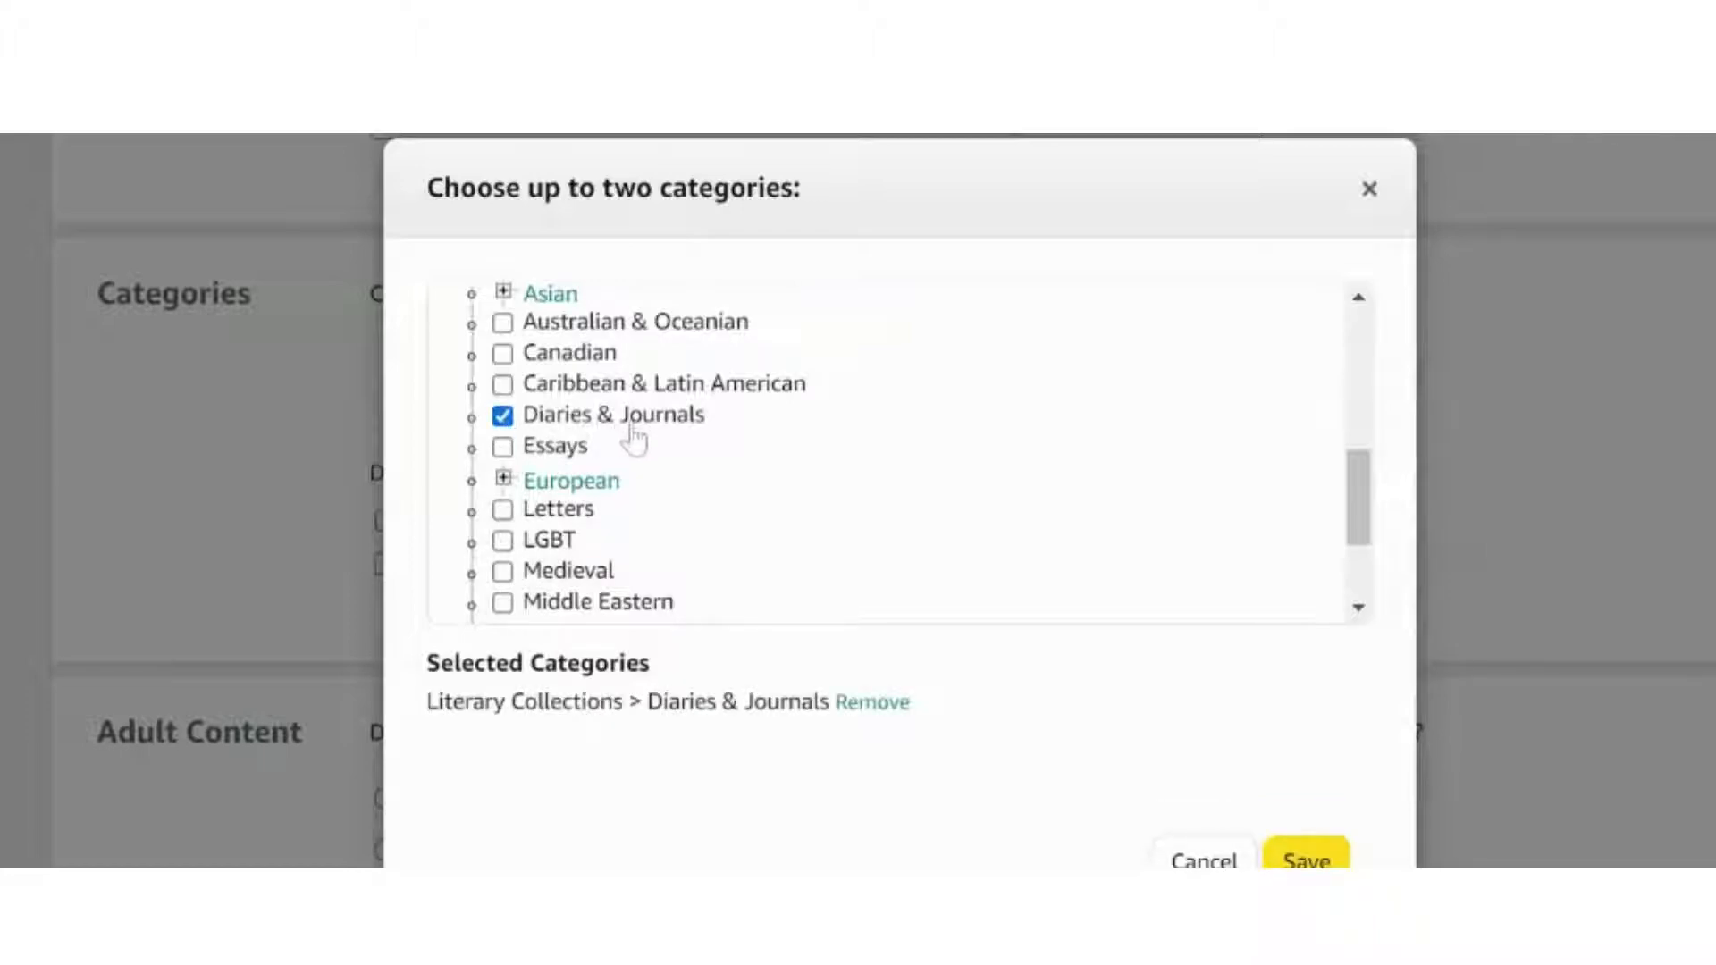
Add Nonfiction > Religion > Christian Life > Prayer as the second browse category and save the category selection.
left_click_drag(1357, 490, 1361, 372)
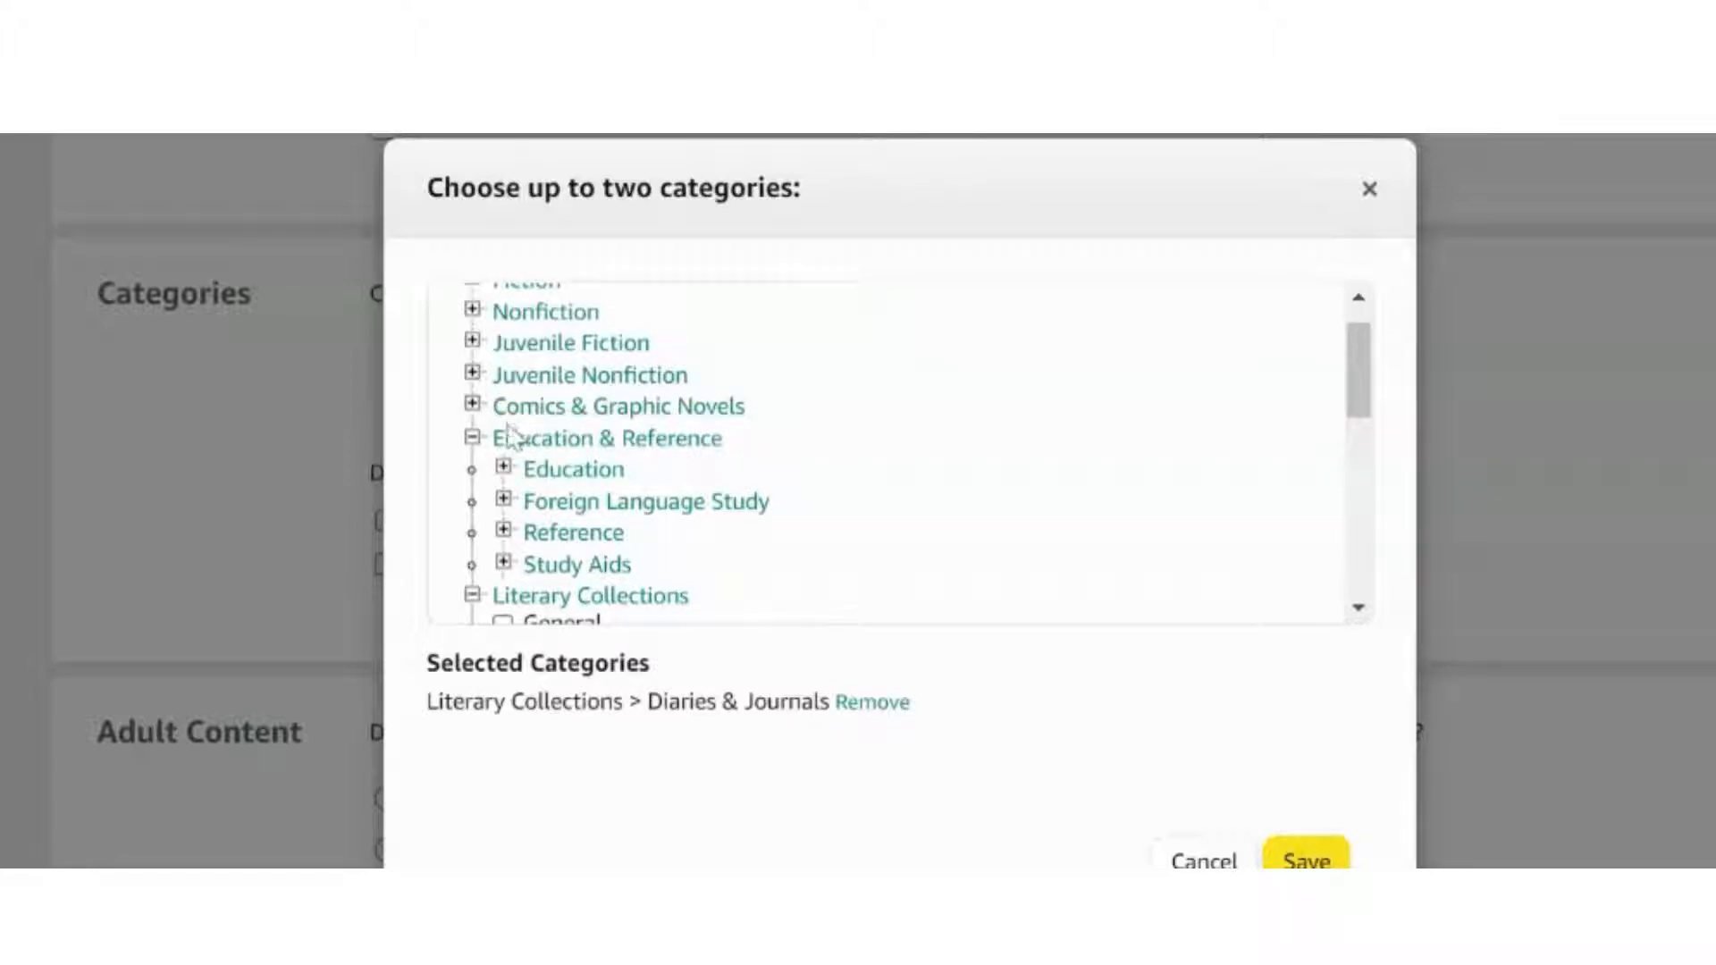
left_click(471, 311)
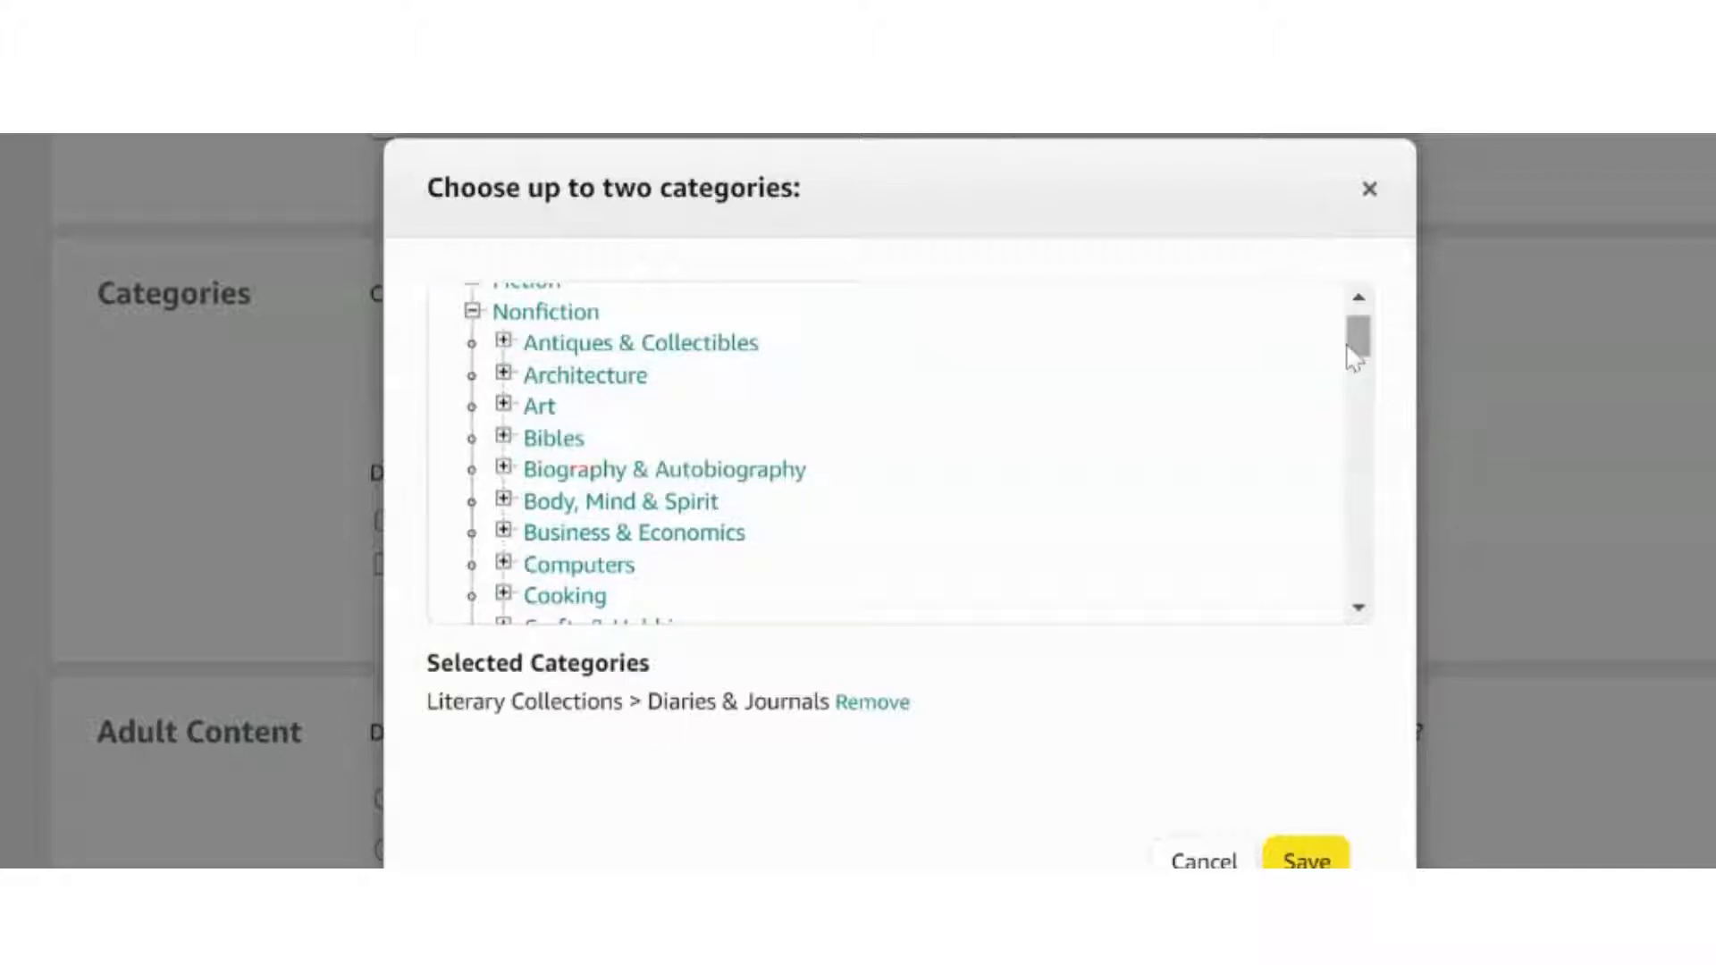
left_click_drag(1355, 355, 1340, 467)
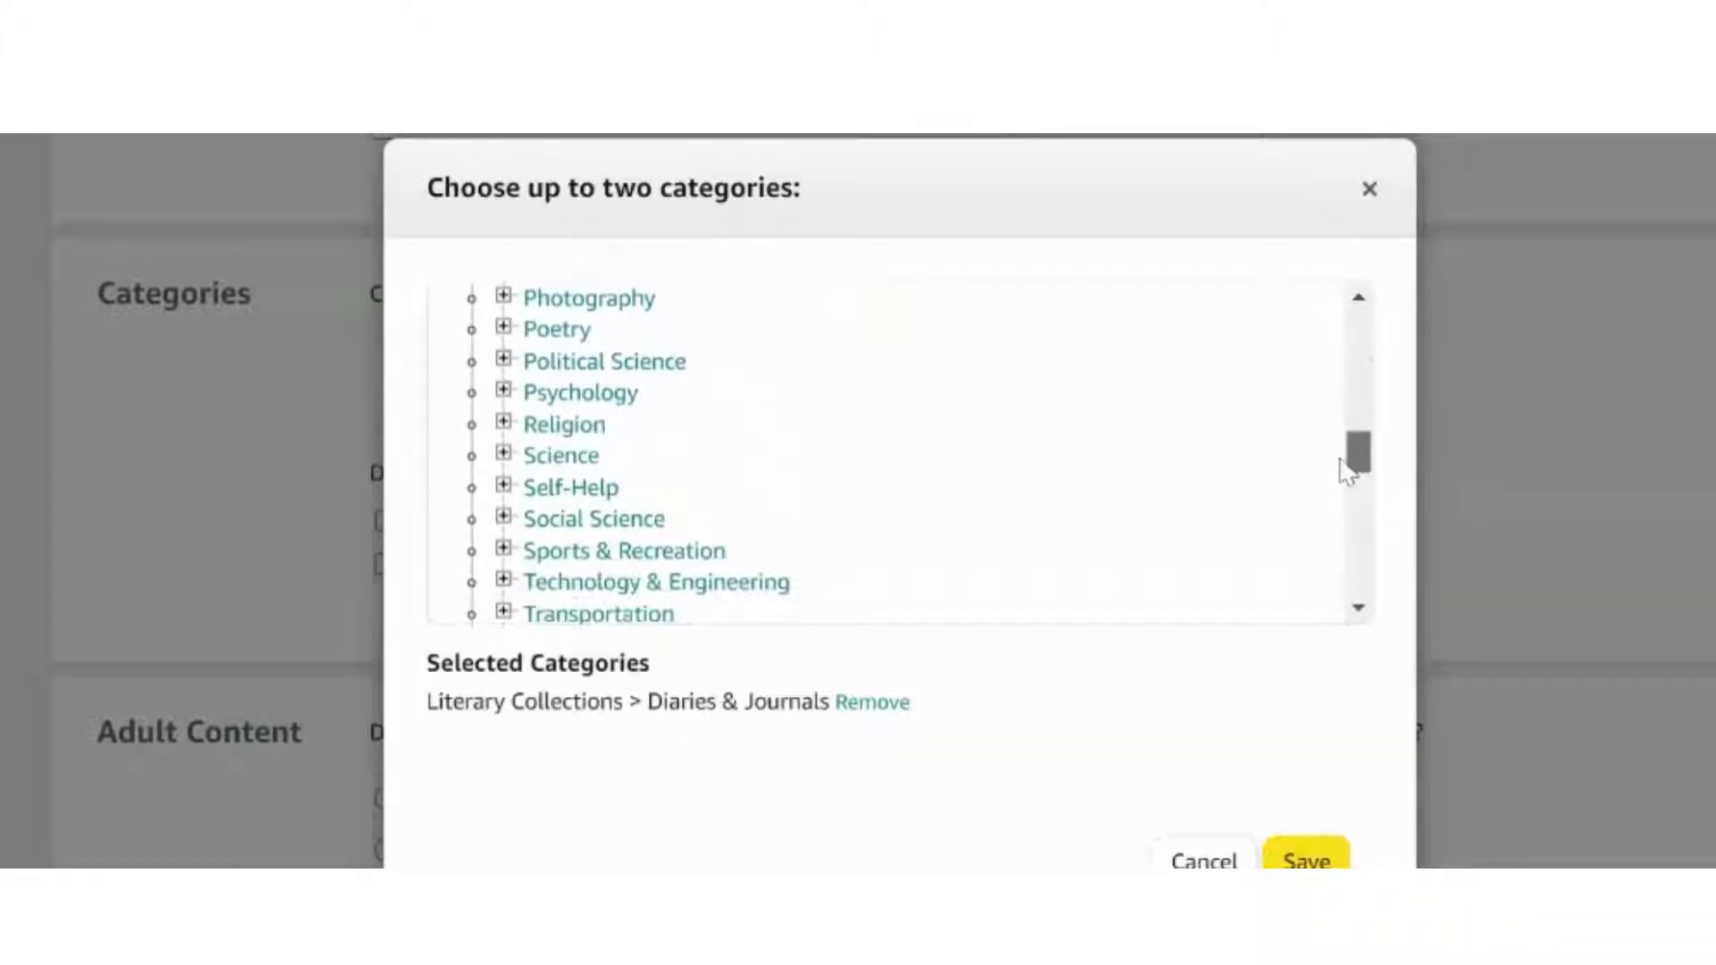
left_click(504, 423)
left_click_drag(1359, 405, 1371, 437)
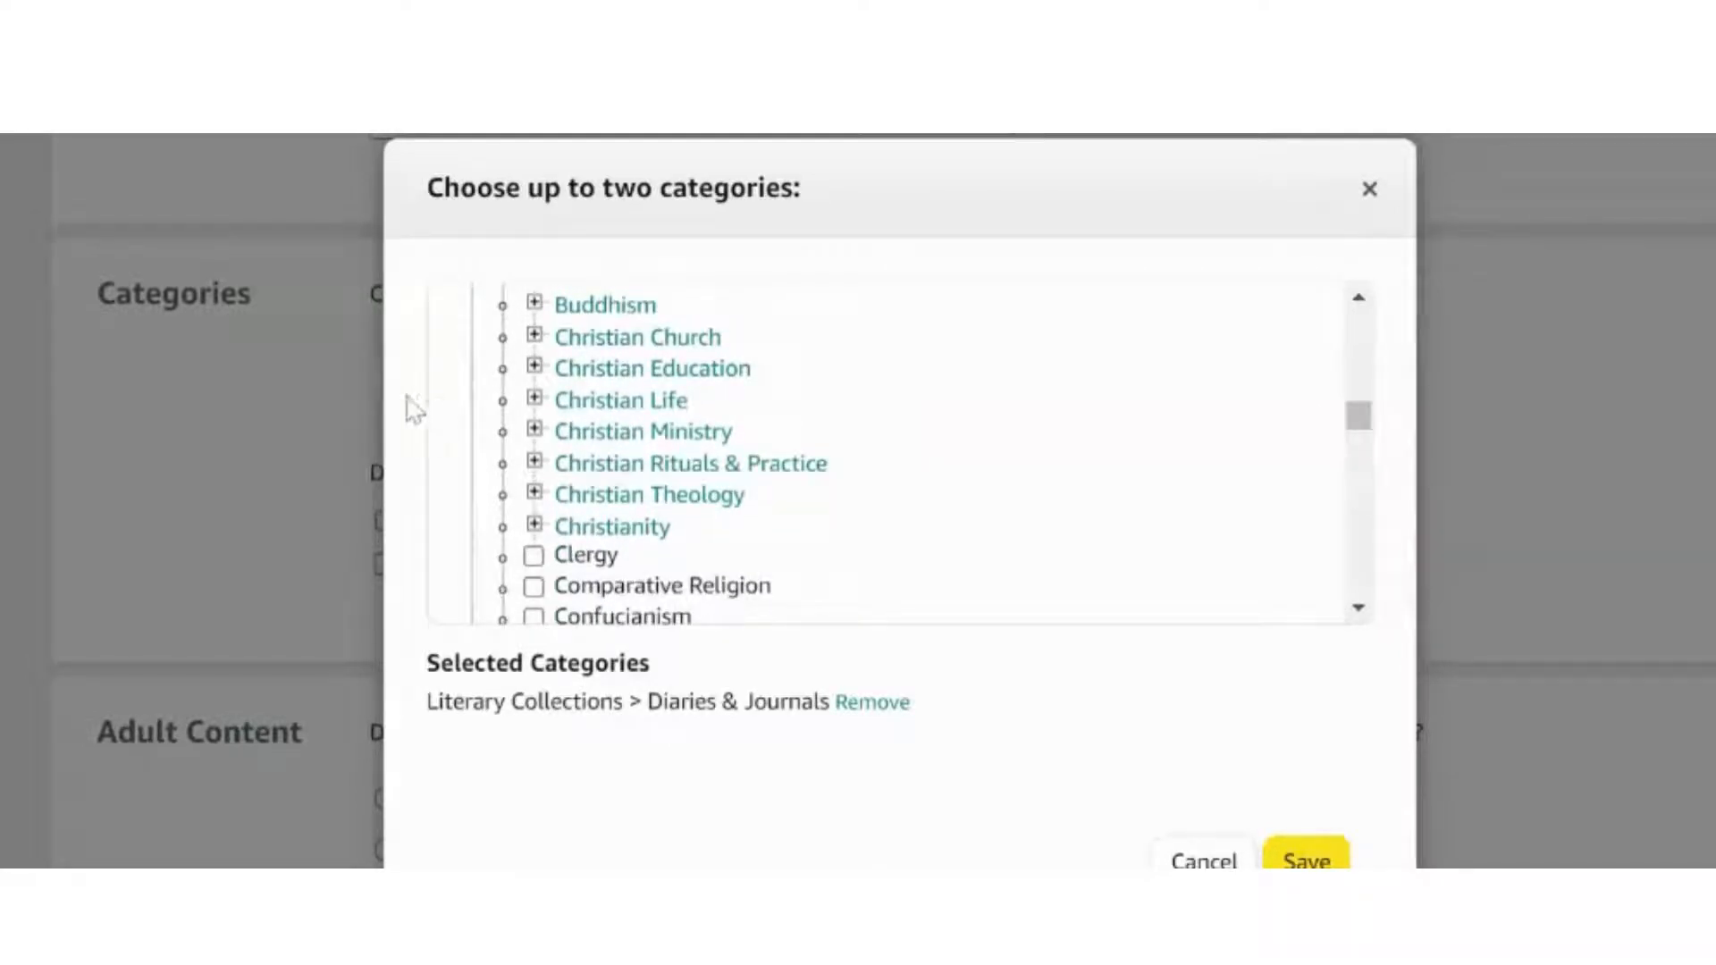
left_click(534, 400)
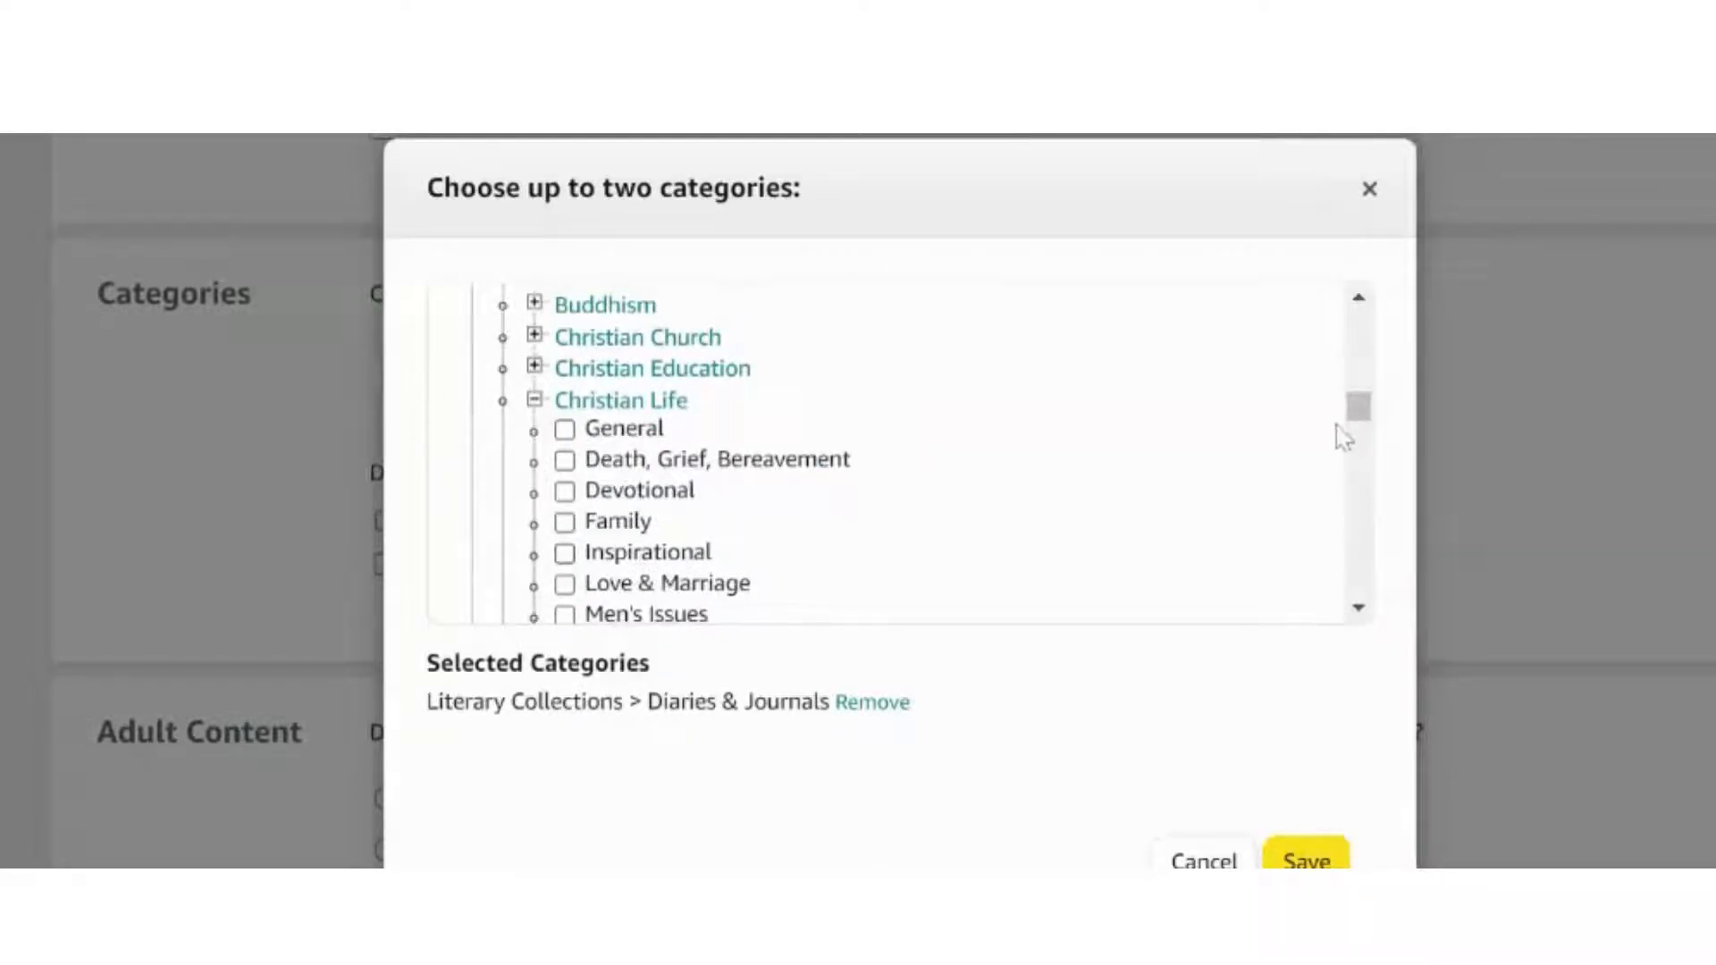
left_click_drag(1363, 424, 1361, 434)
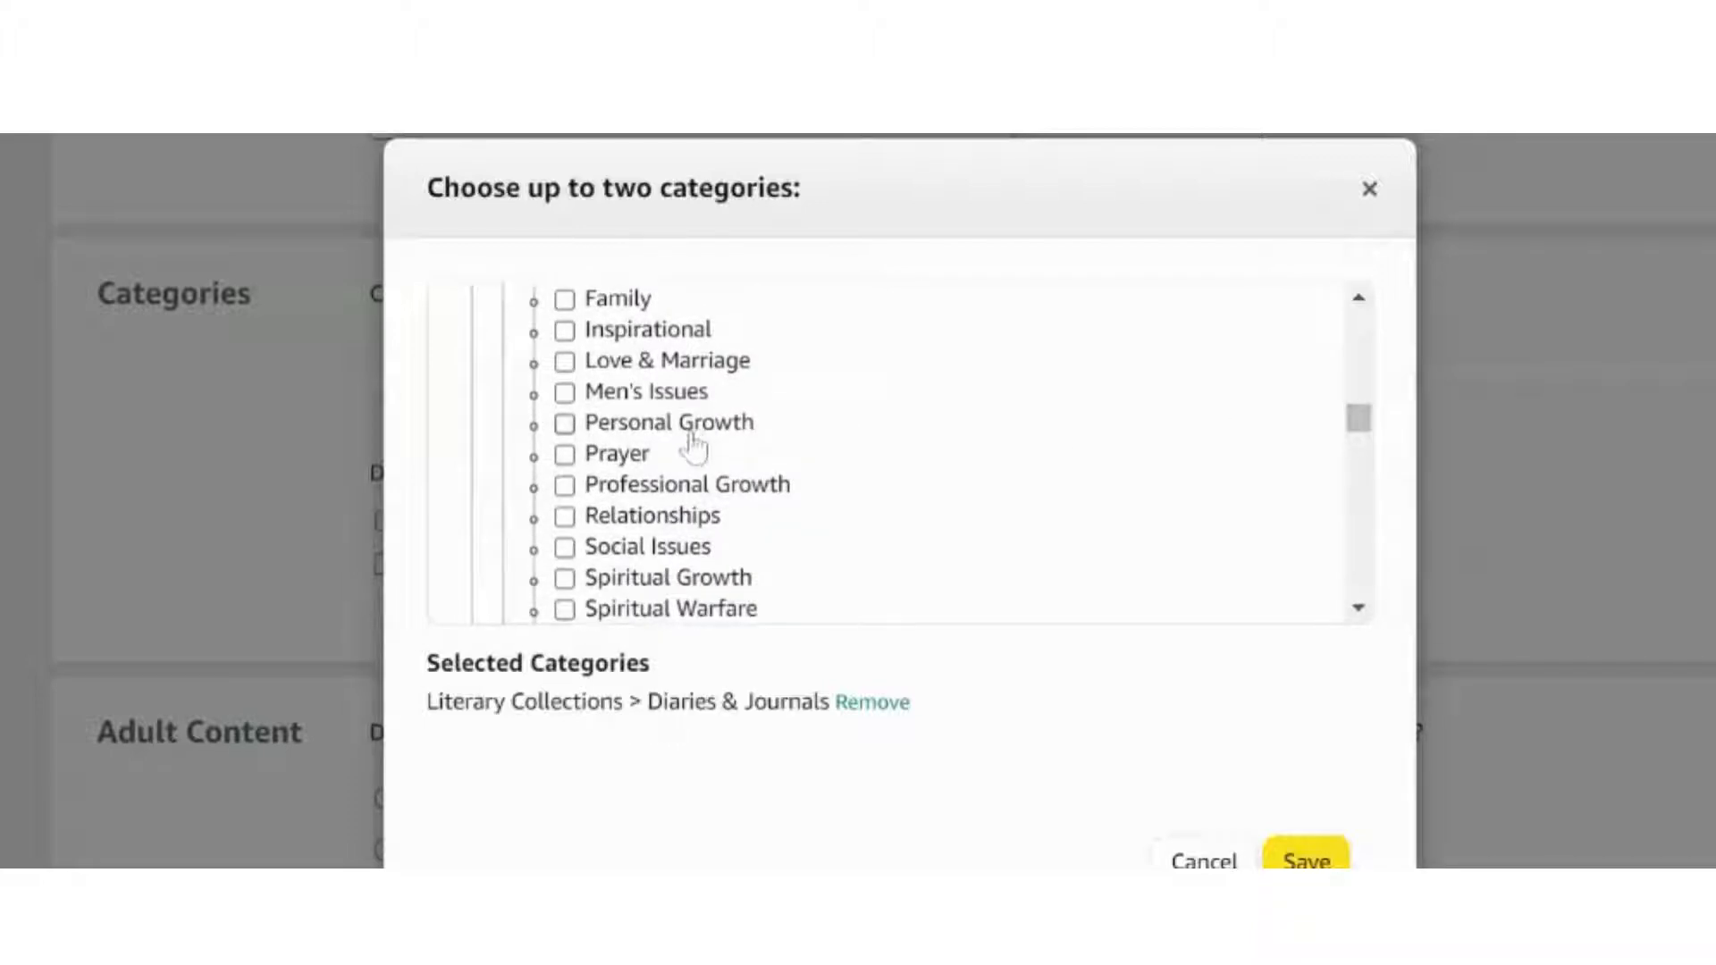
left_click(564, 454)
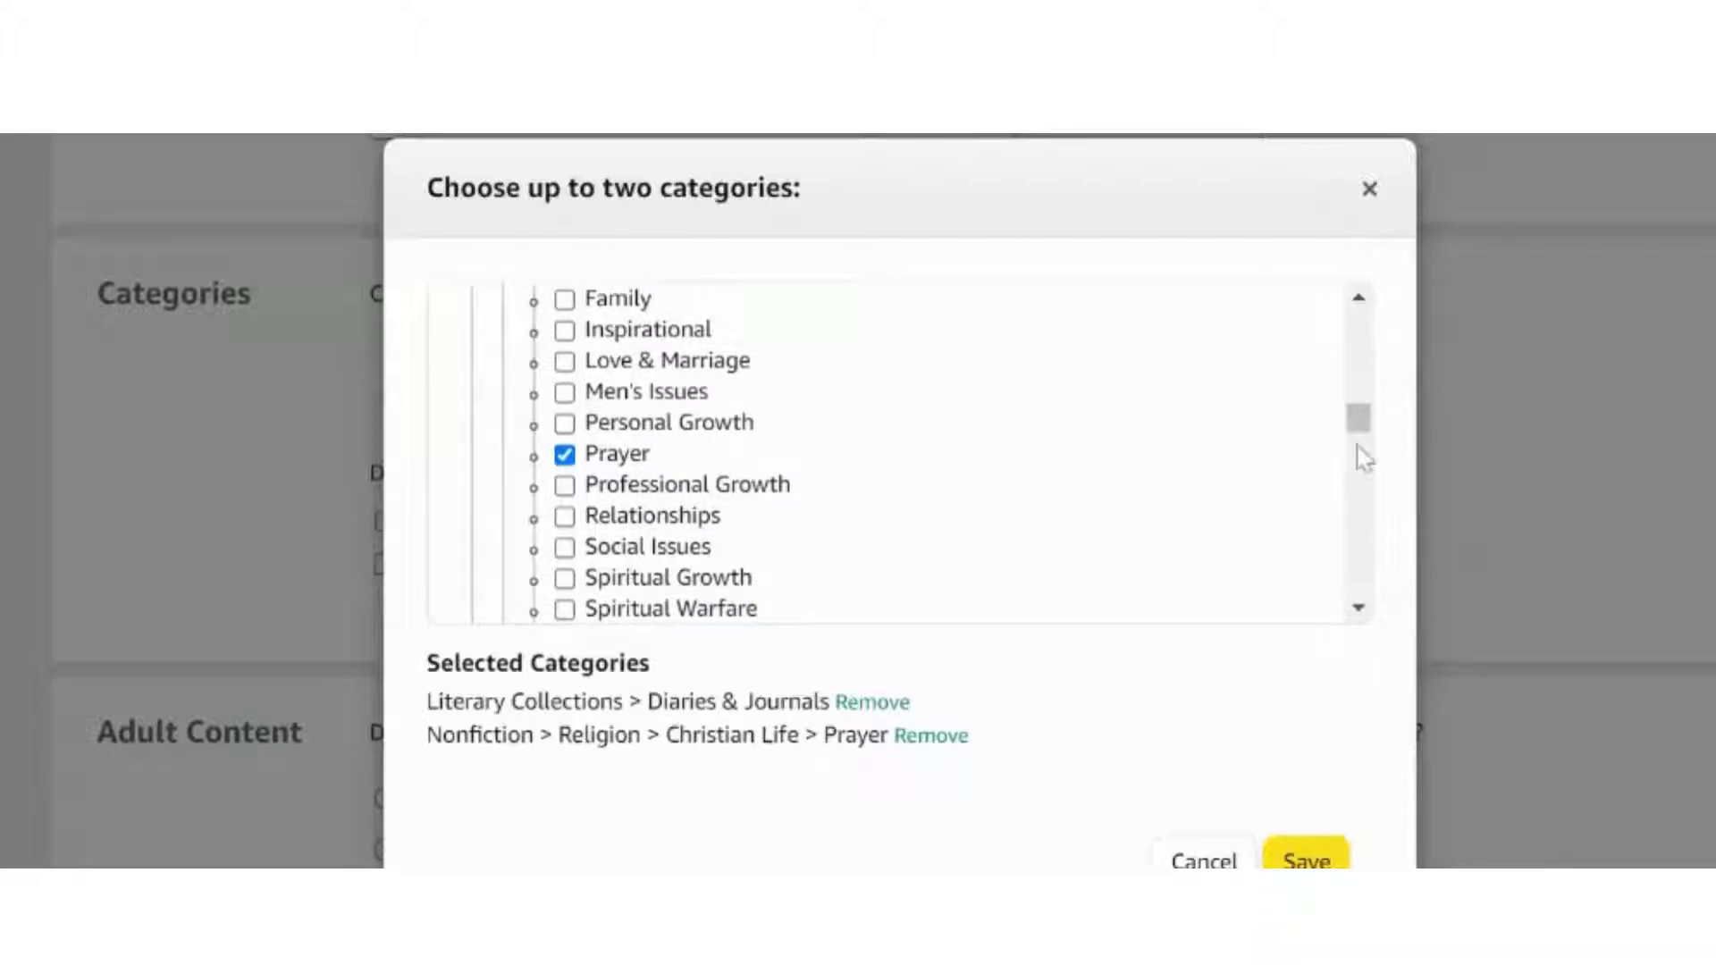
left_click(1360, 612)
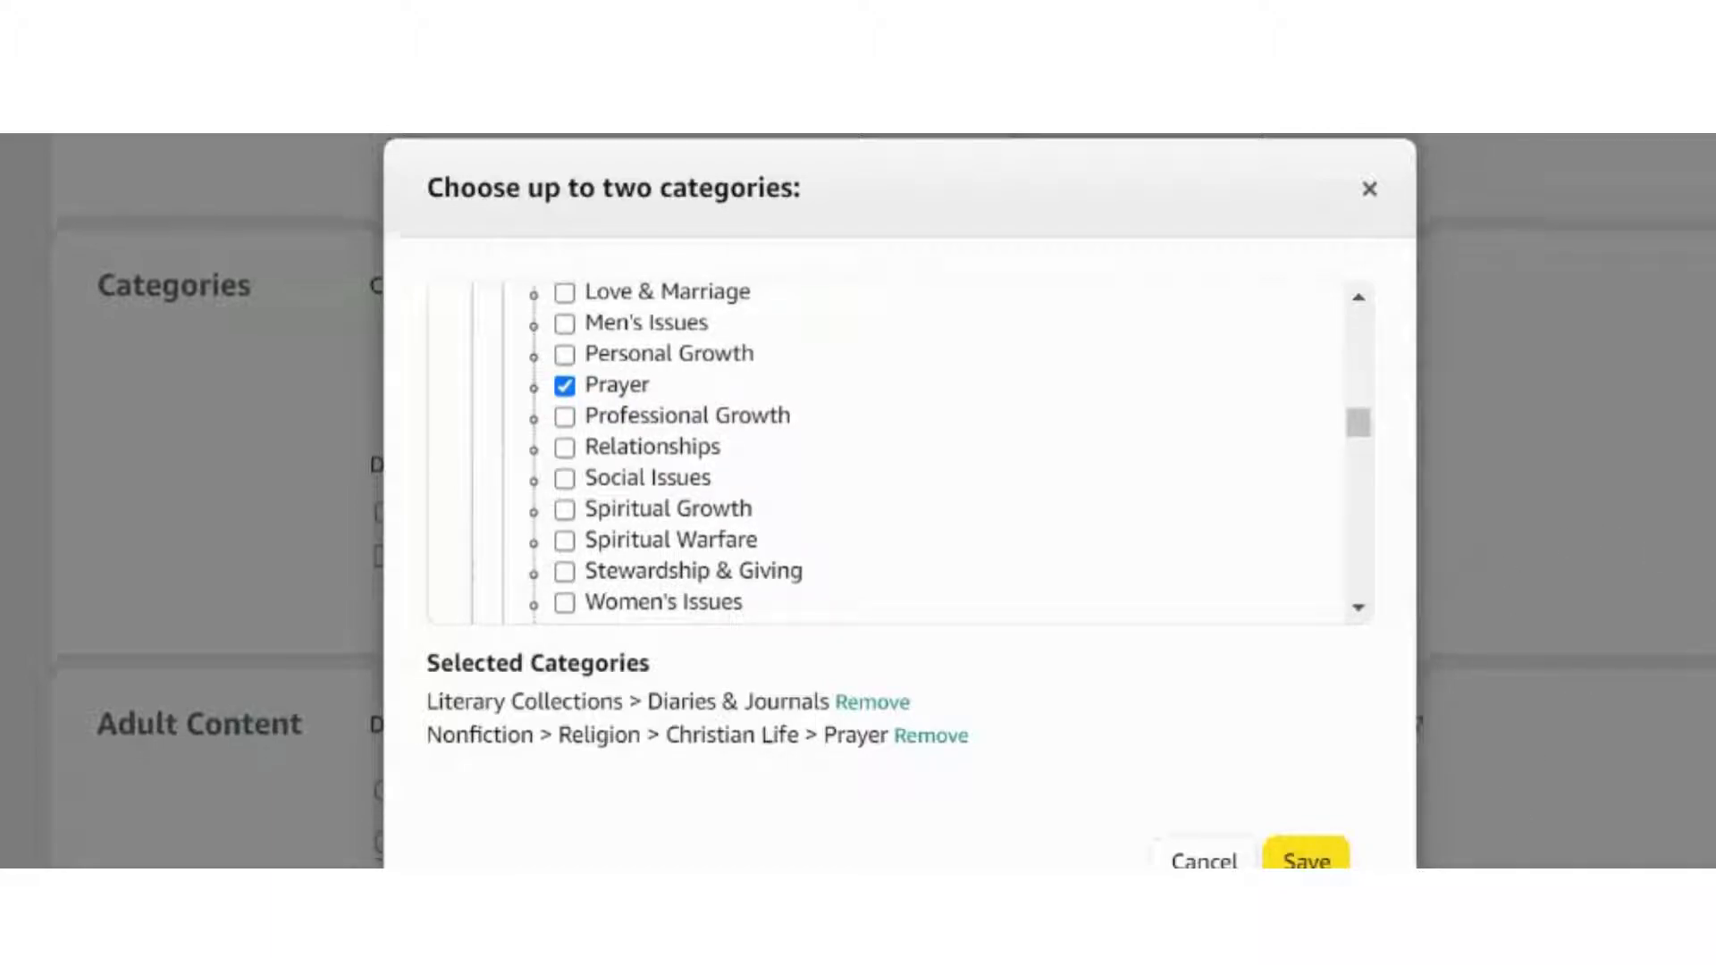
left_click(1320, 859)
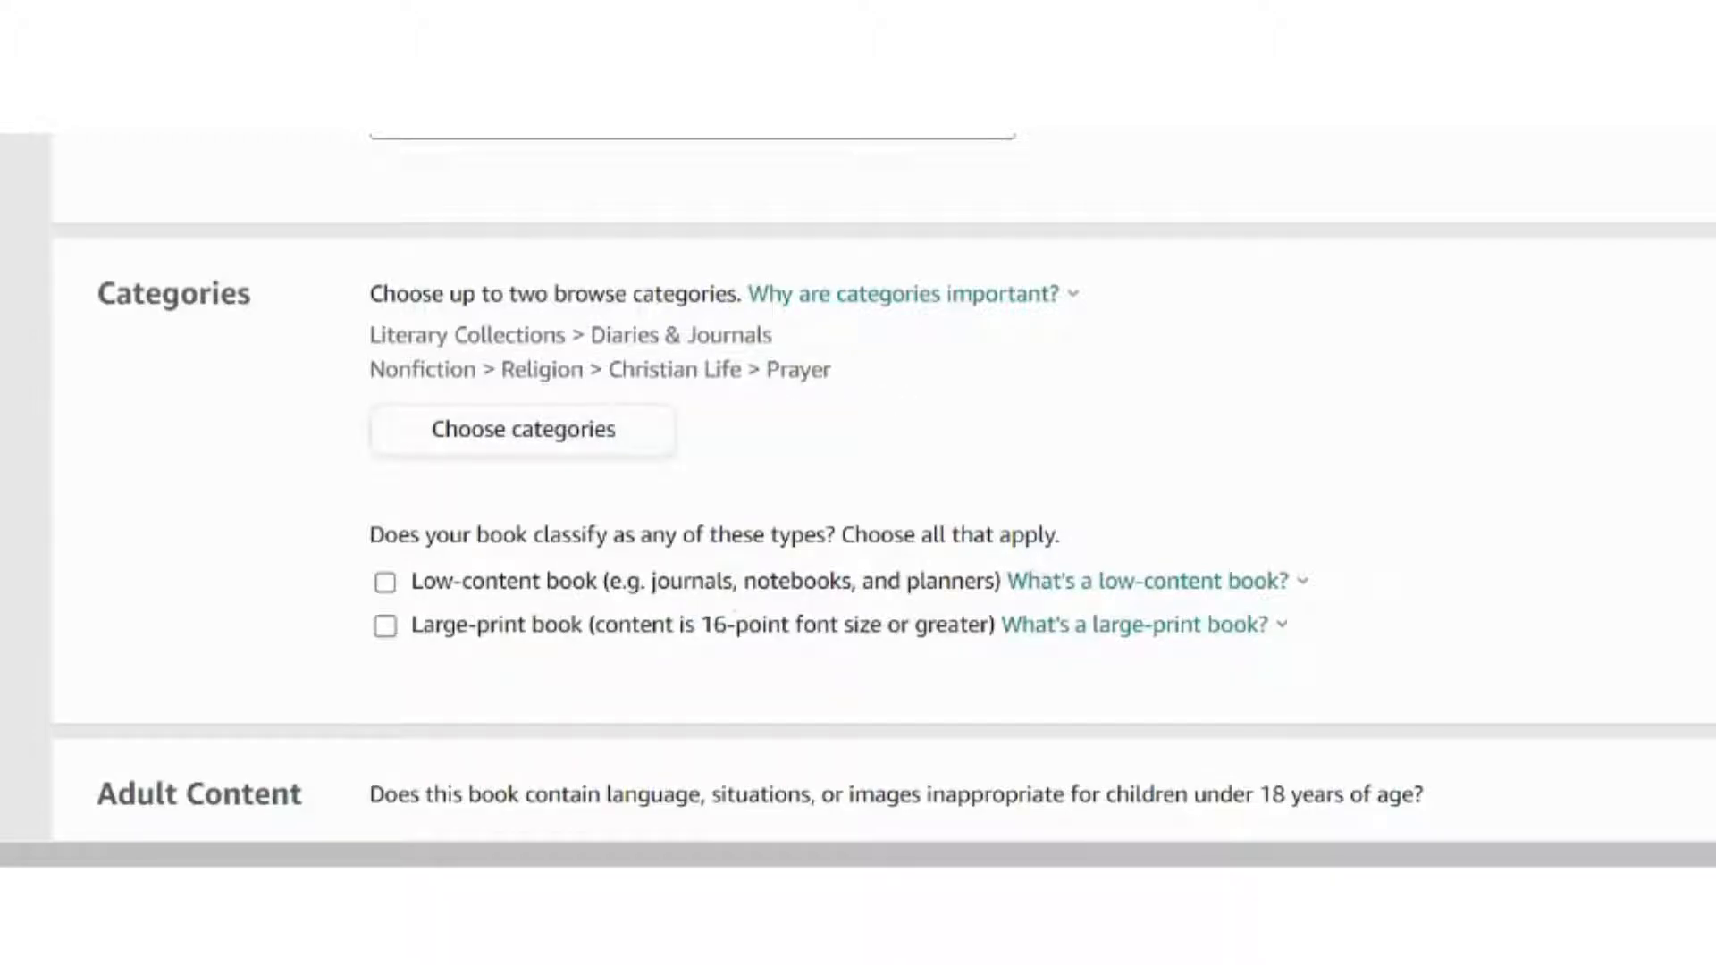
Classify the book as a low-content book.
left_click(387, 587)
left_click(1021, 585)
left_click(1148, 582)
Answer No to the adult content question, then save the paperback details and continue to the content stage.
scroll(858, 483, "down", 2)
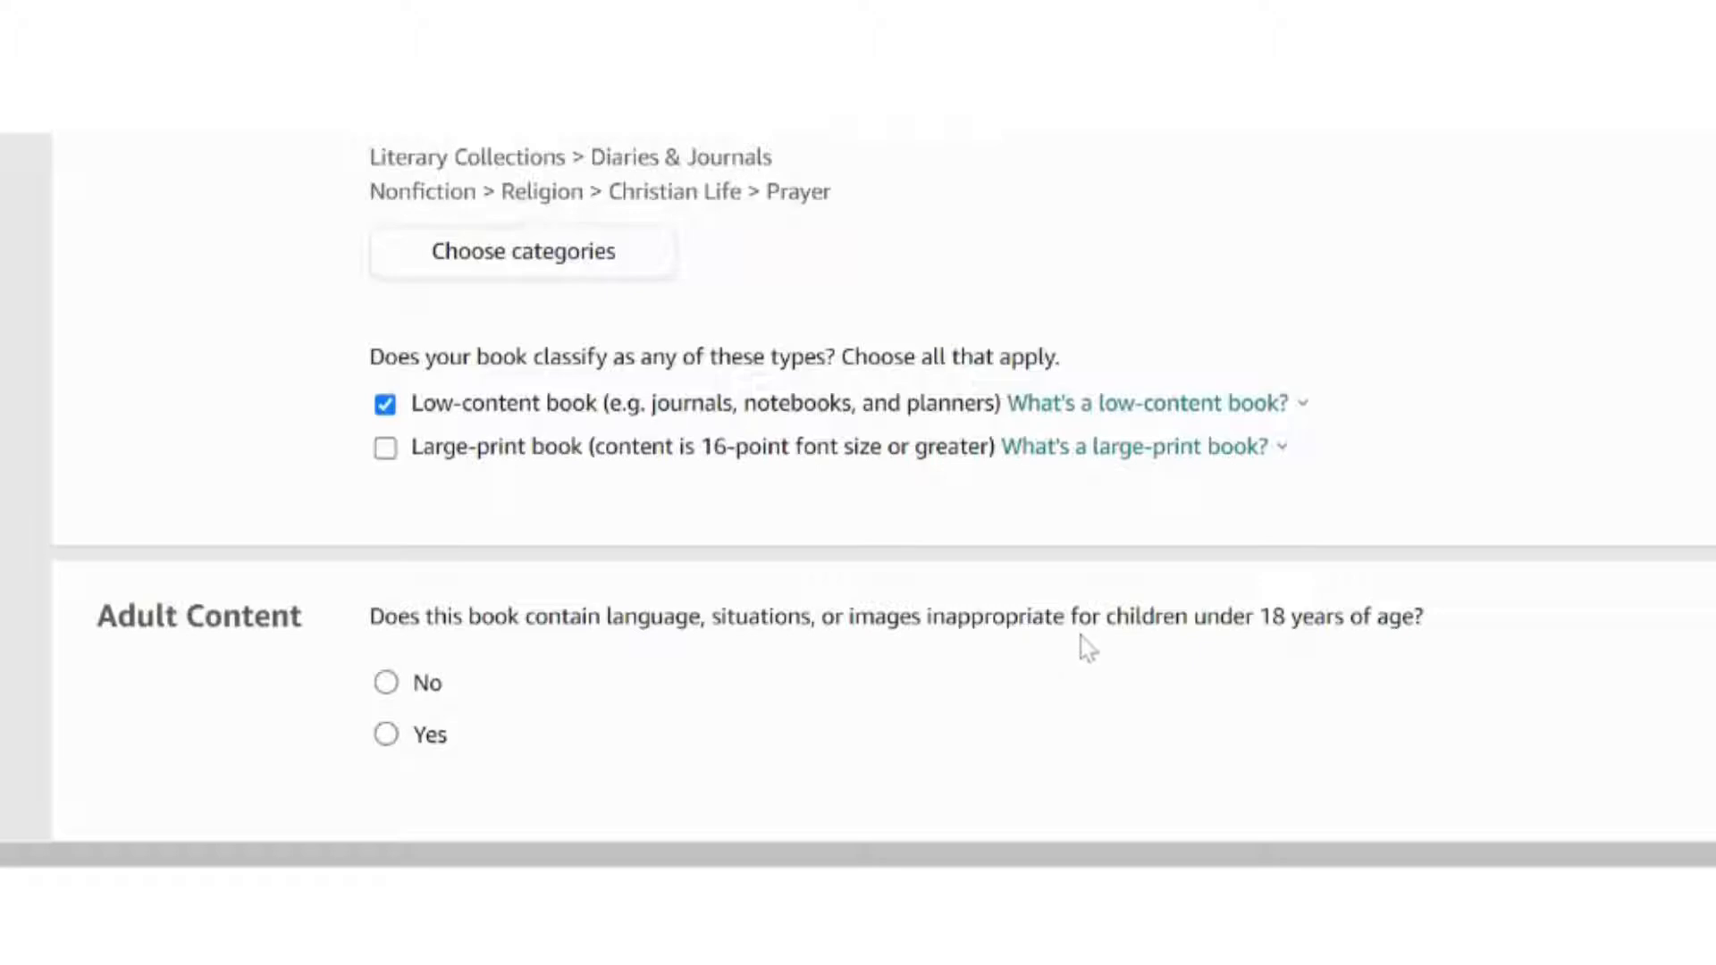
left_click(390, 689)
scroll(858, 482, "down", 3)
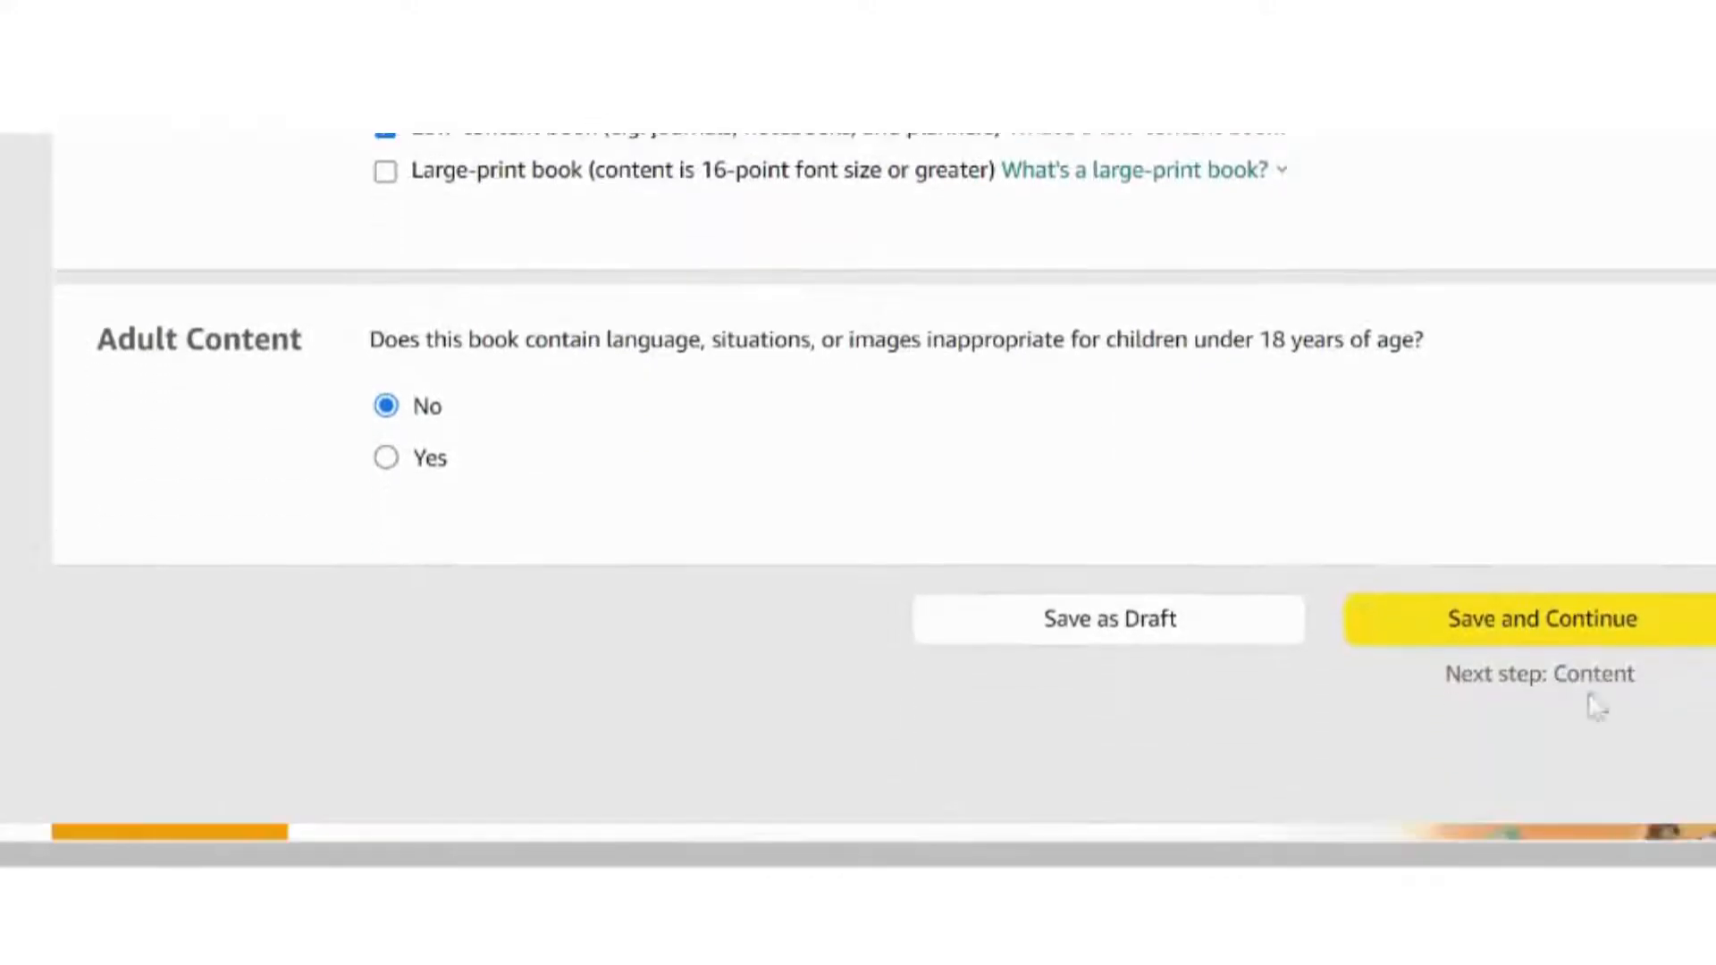
left_click(1524, 633)
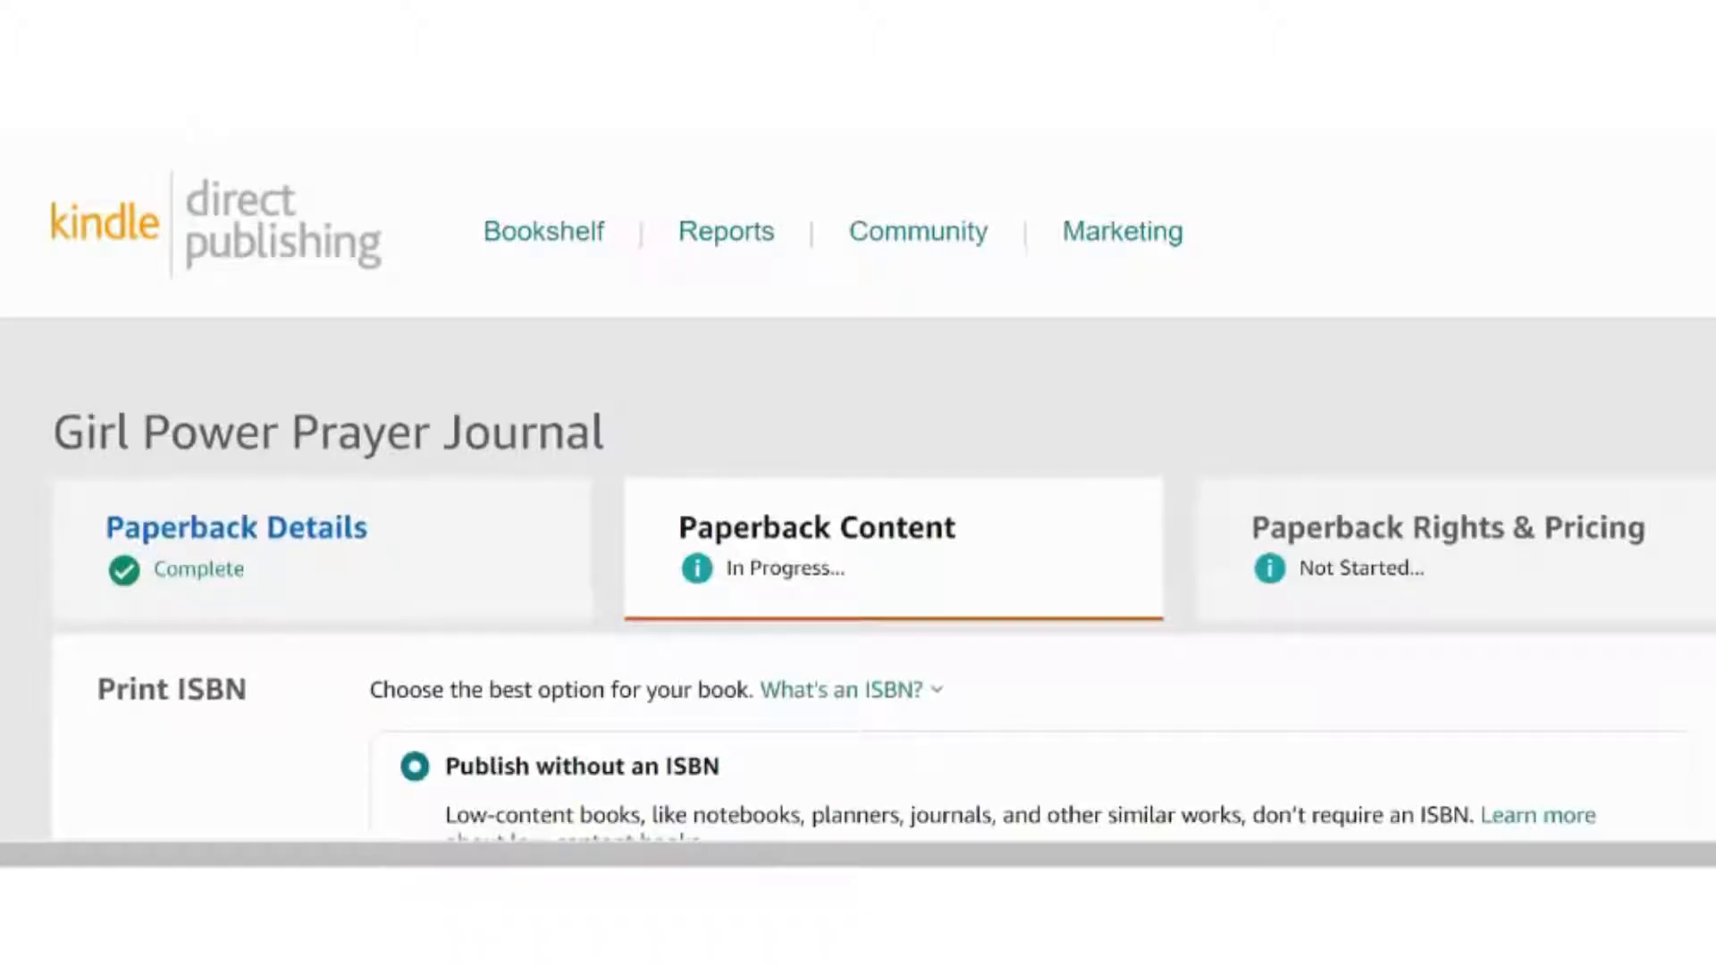
Review the ISBN, publication date, ink and paper, and trim size settings, including the list of alternative trim sizes.
scroll(905, 222, "down", 4)
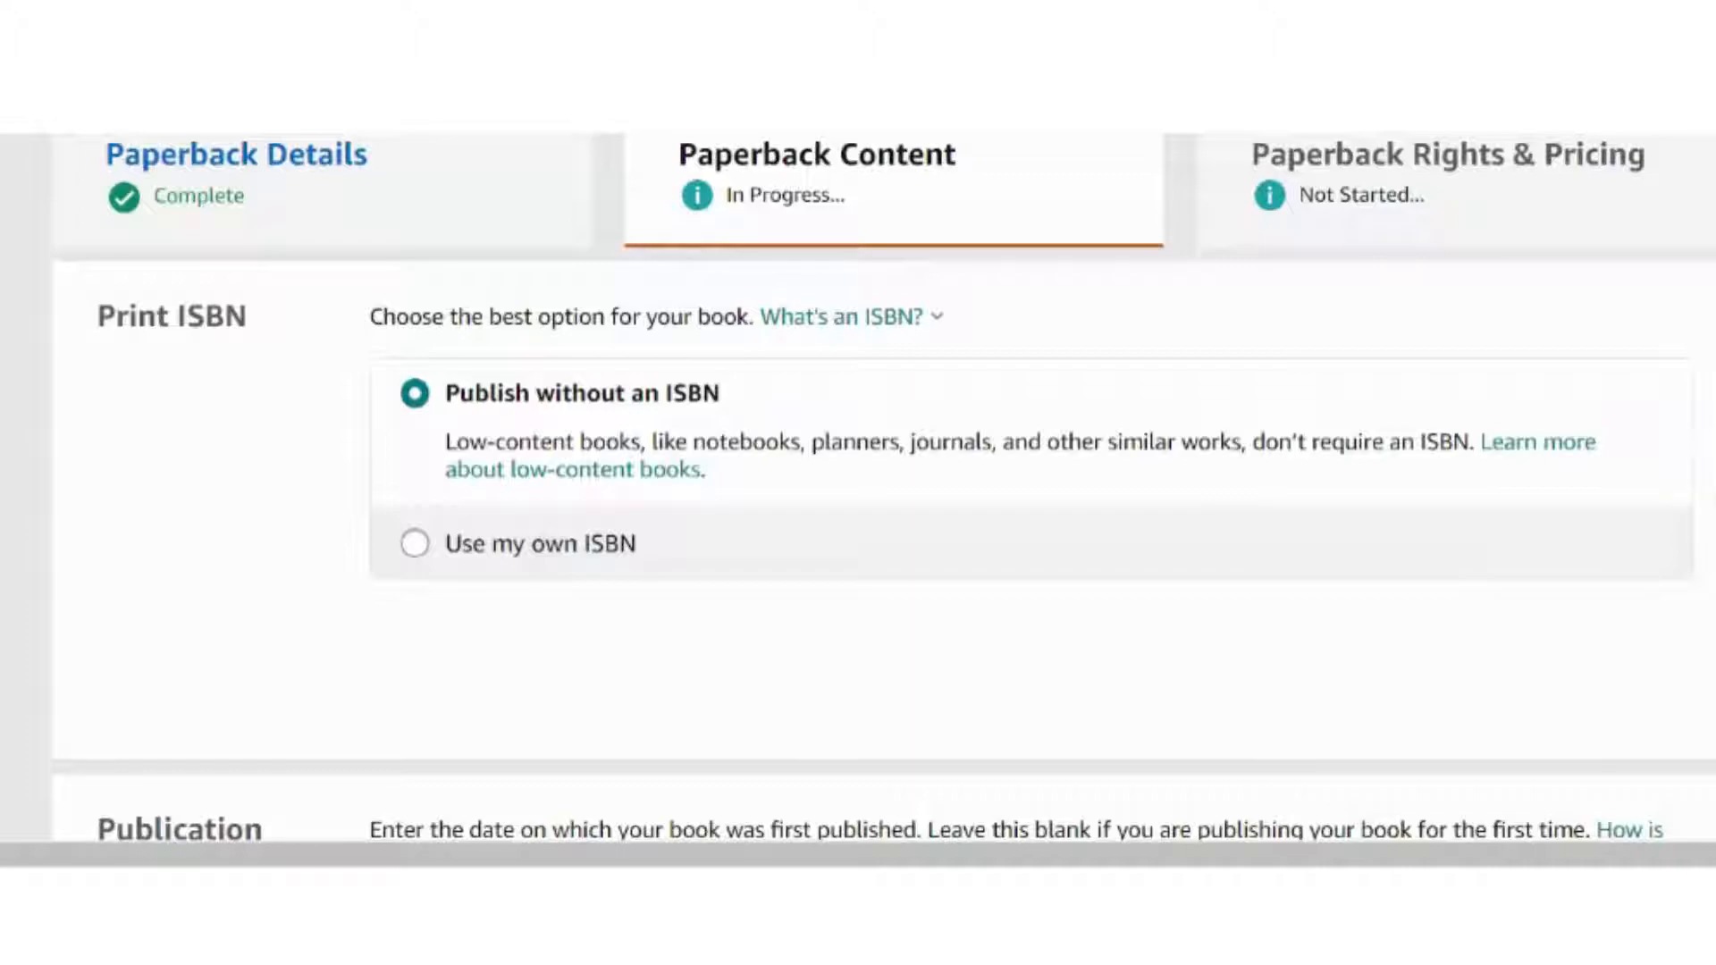
scroll(125, 375, "down", 5)
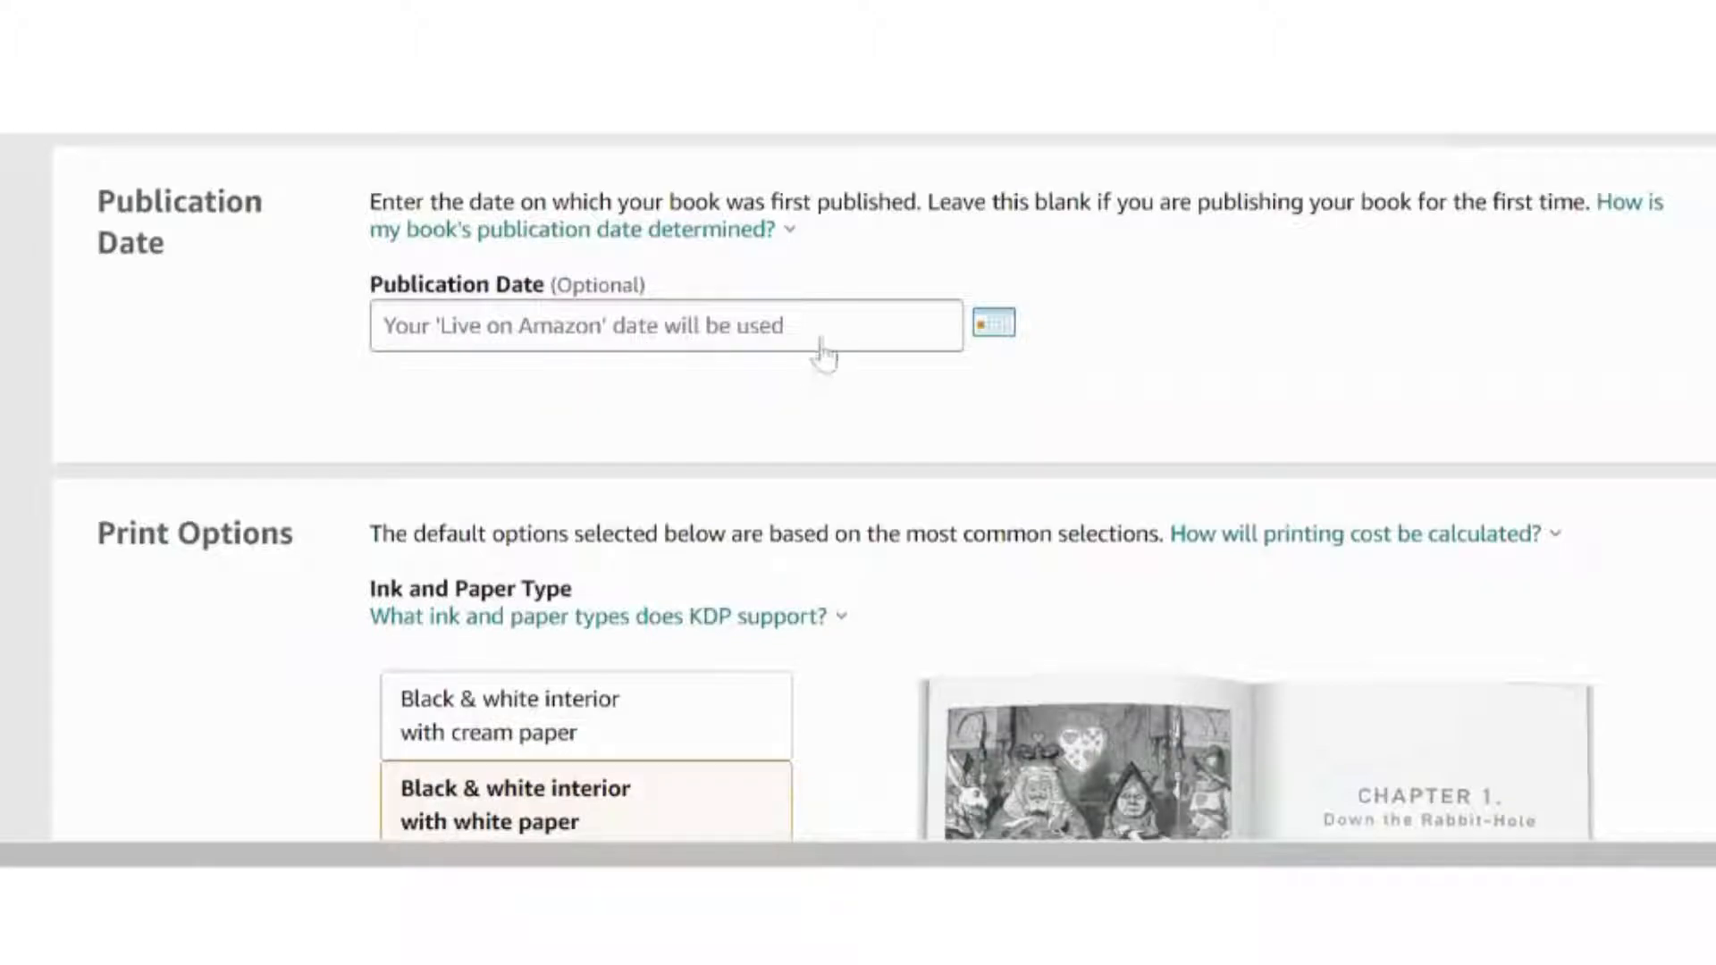
scroll(858, 487, "down", 3)
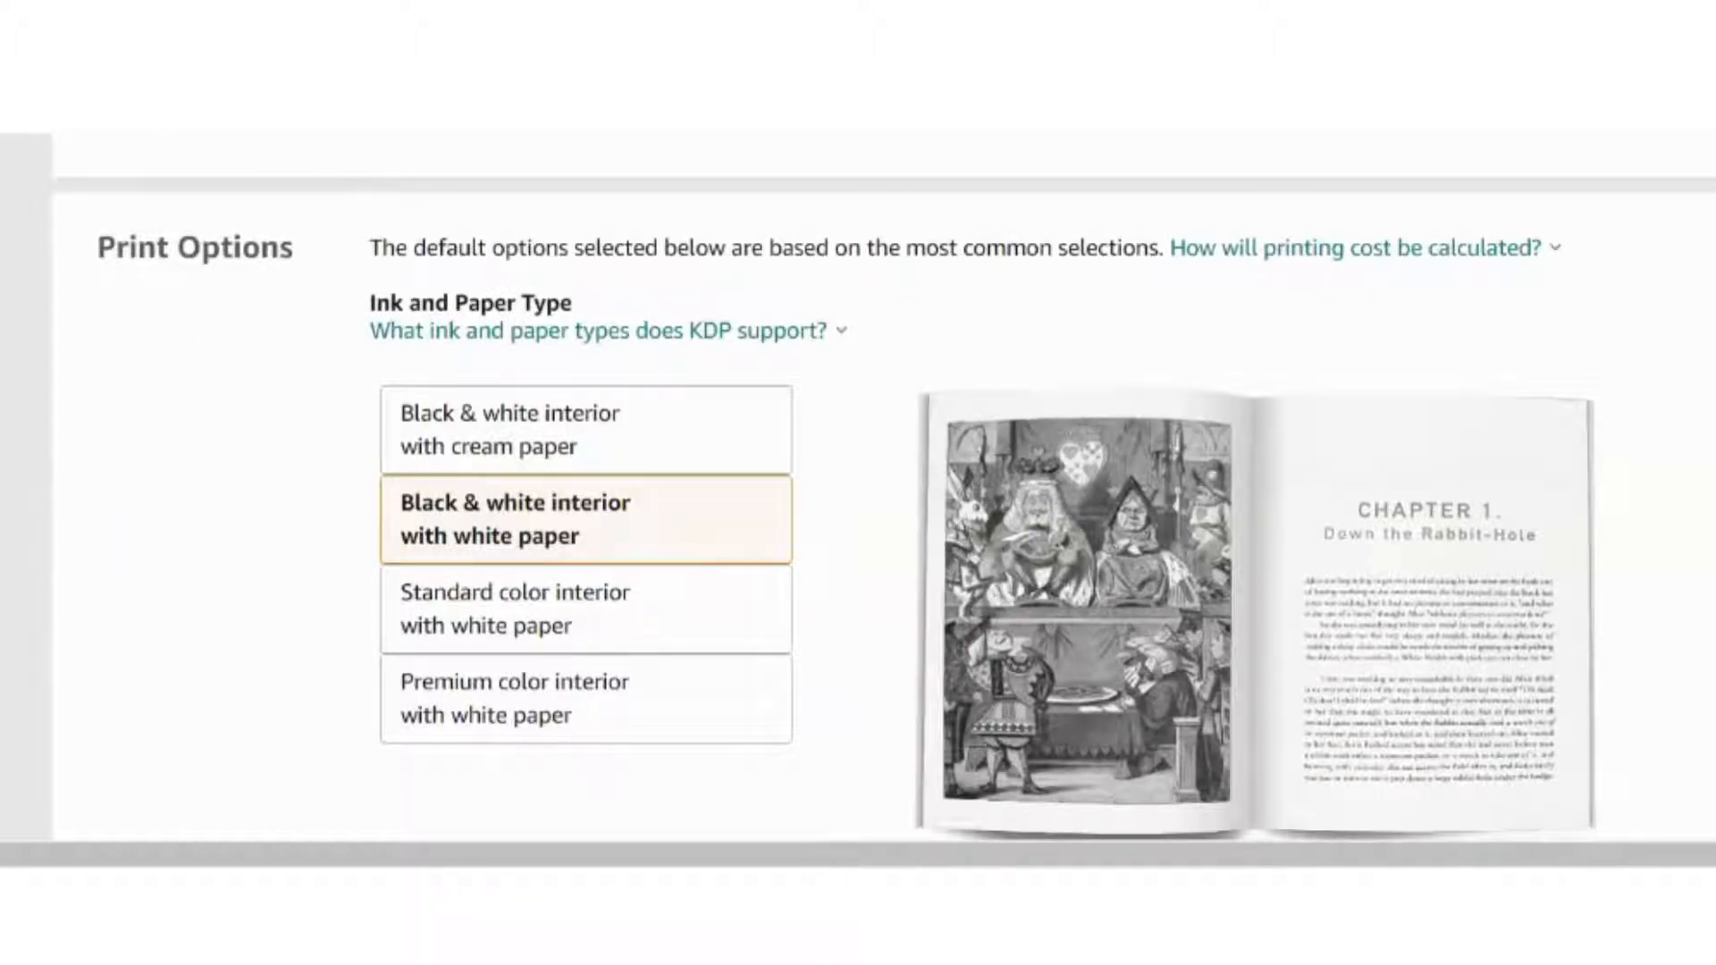
scroll(198, 192, "down", 9)
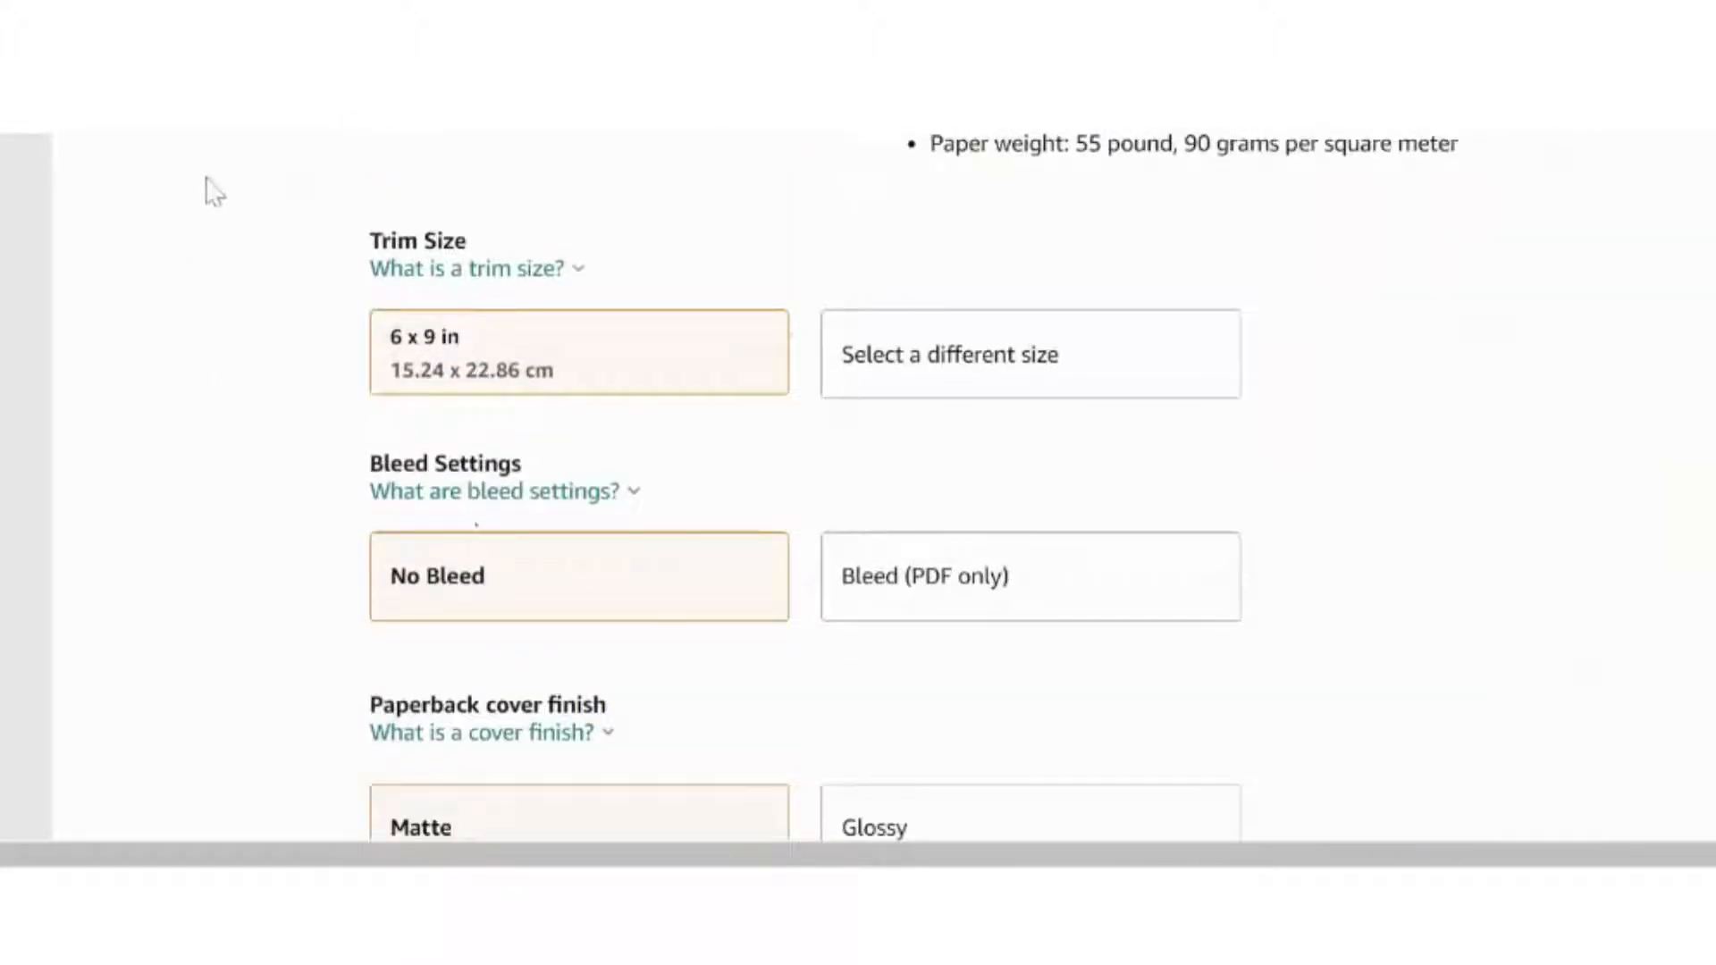
left_click(426, 271)
left_click(1514, 613)
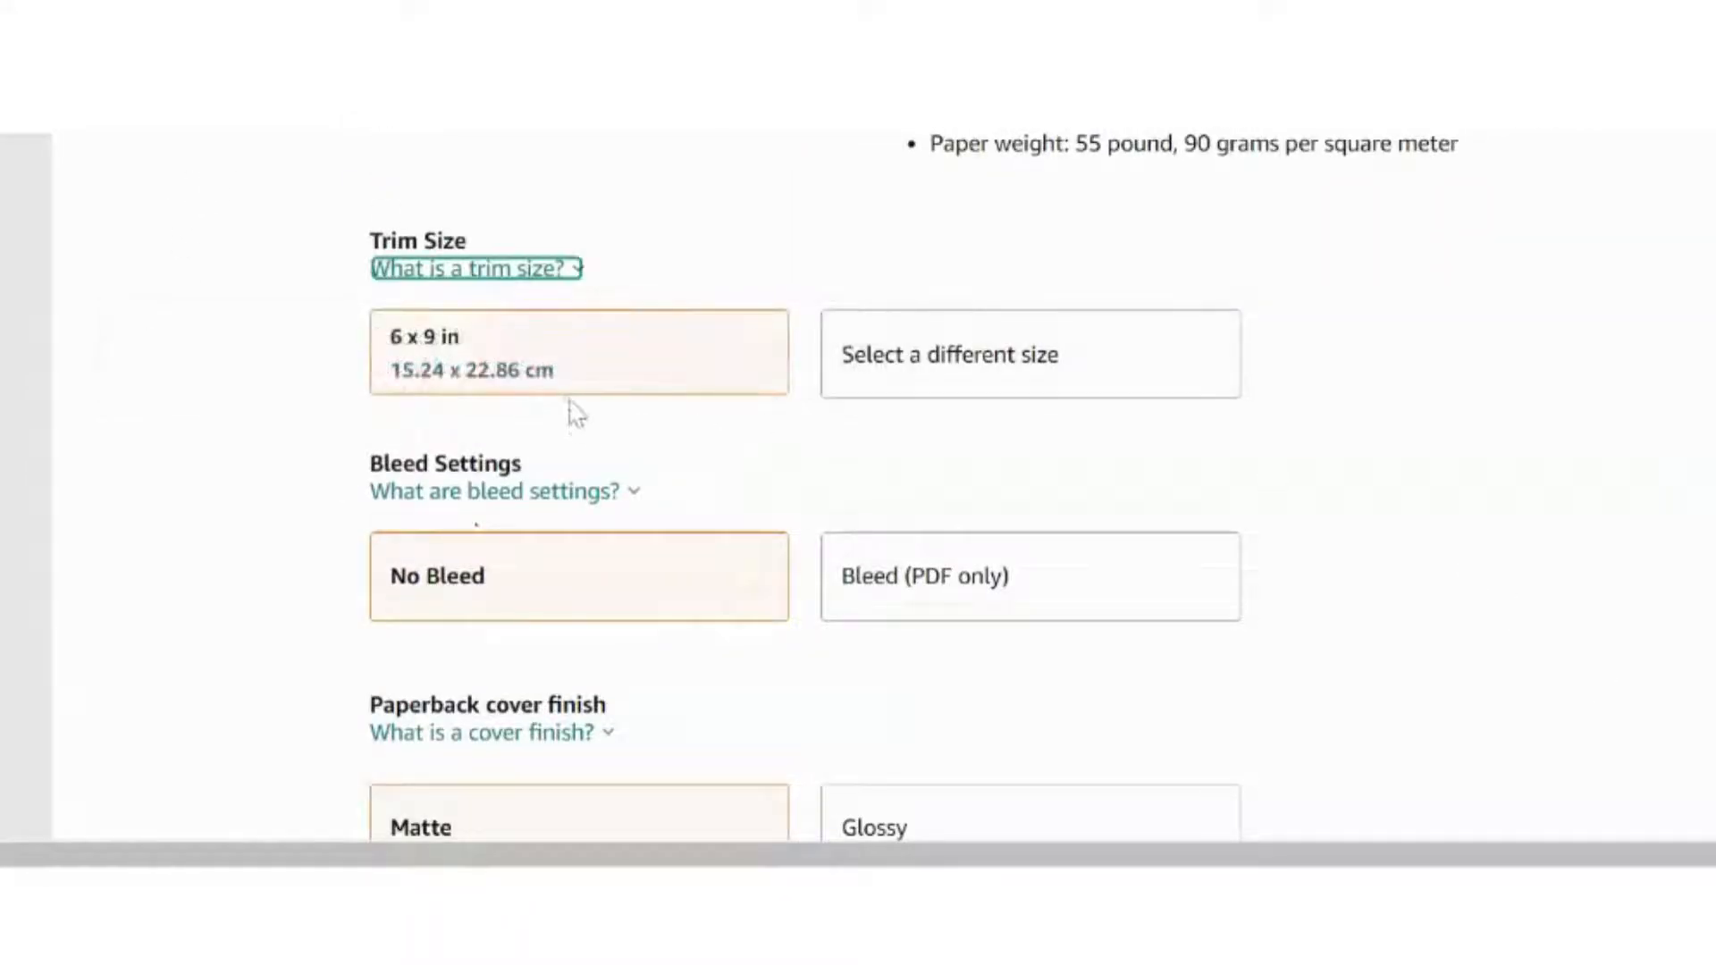
left_click(980, 375)
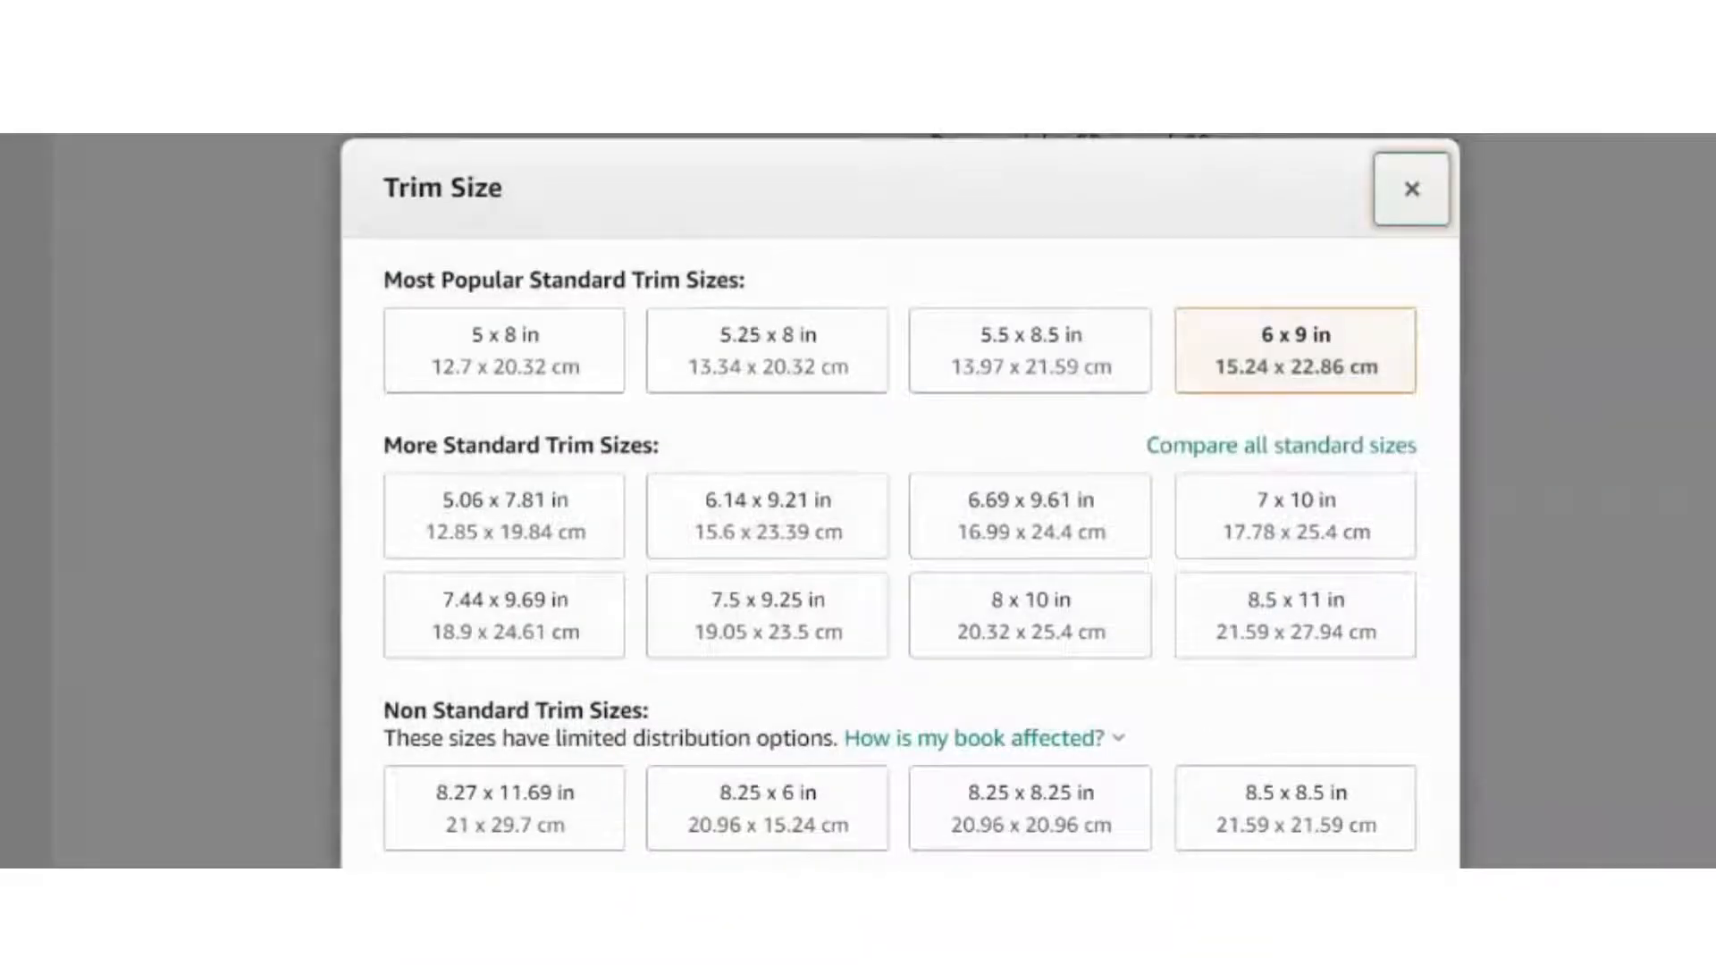
left_click(1411, 191)
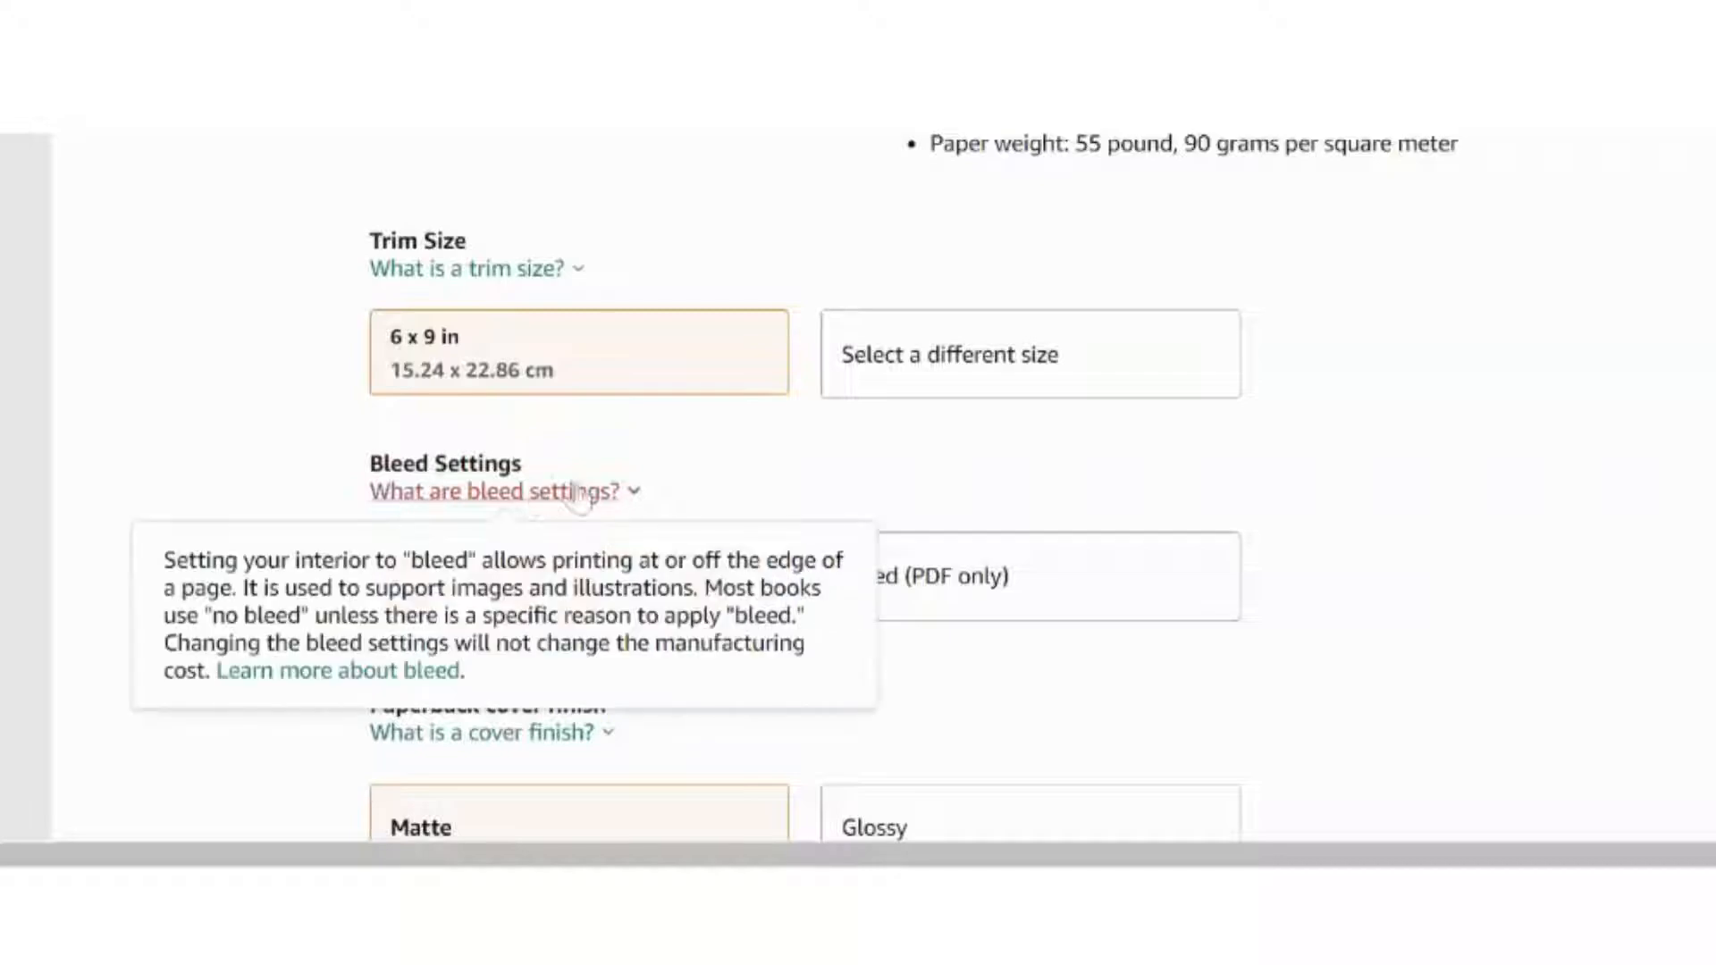
Set the bleed setting to Bleed (PDF only) and the paperback cover finish to Glossy.
left_click(976, 583)
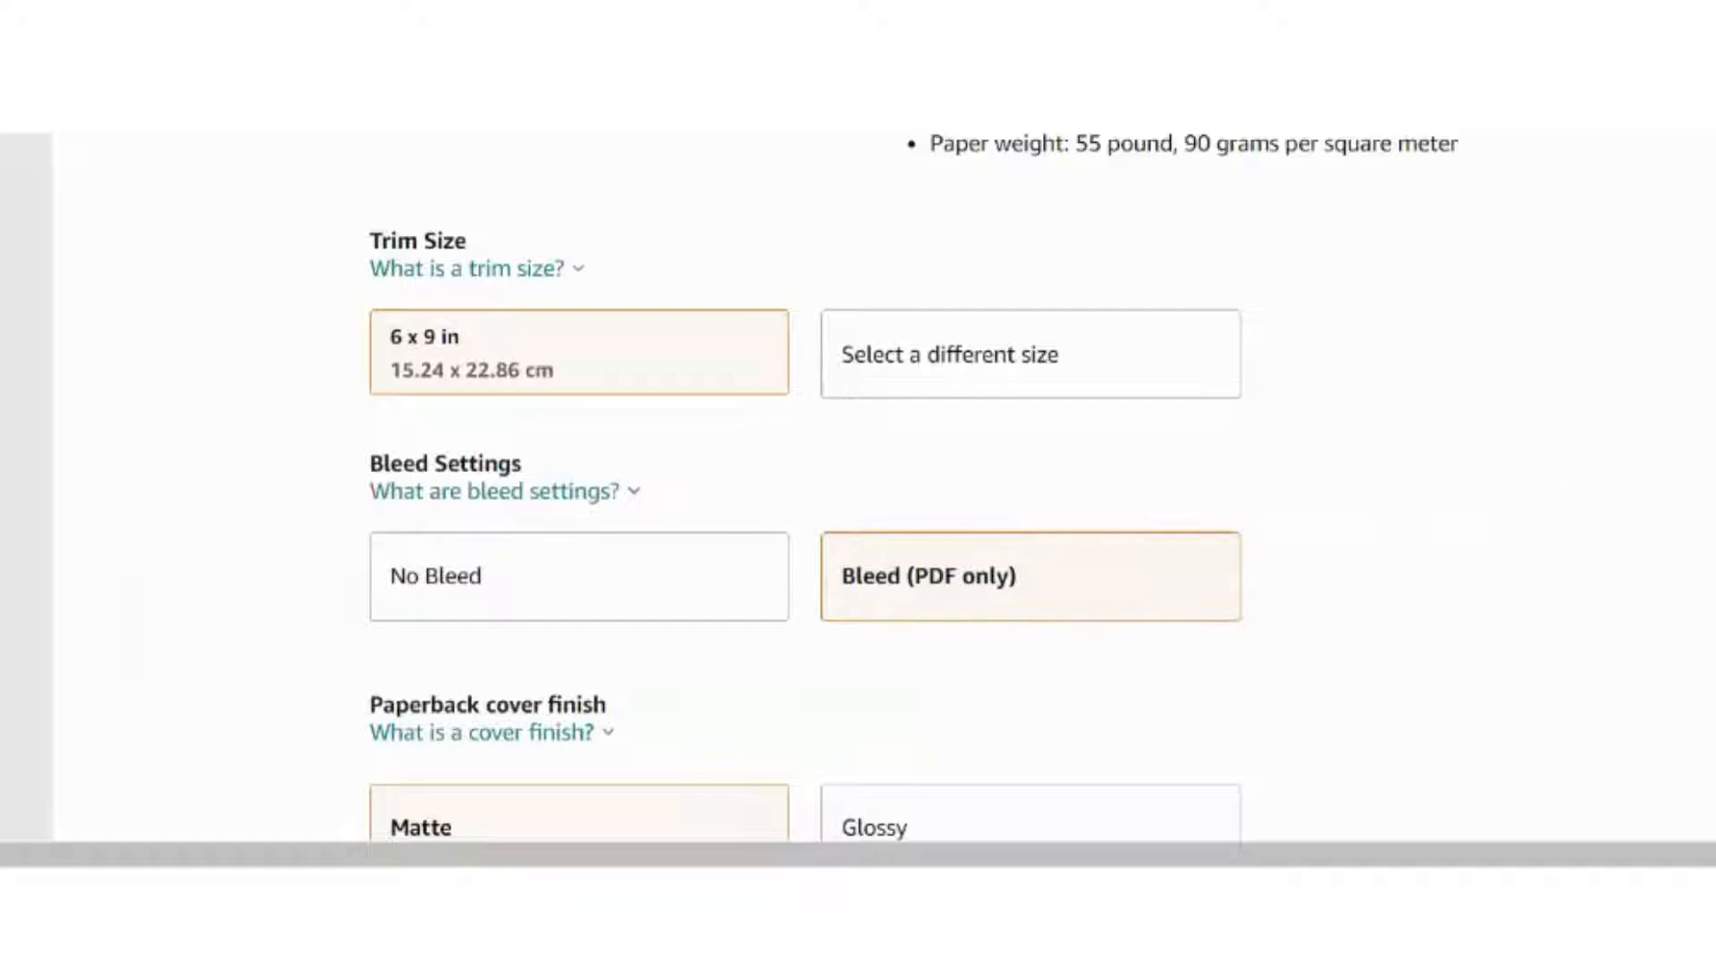
scroll(1015, 383, "down", 3)
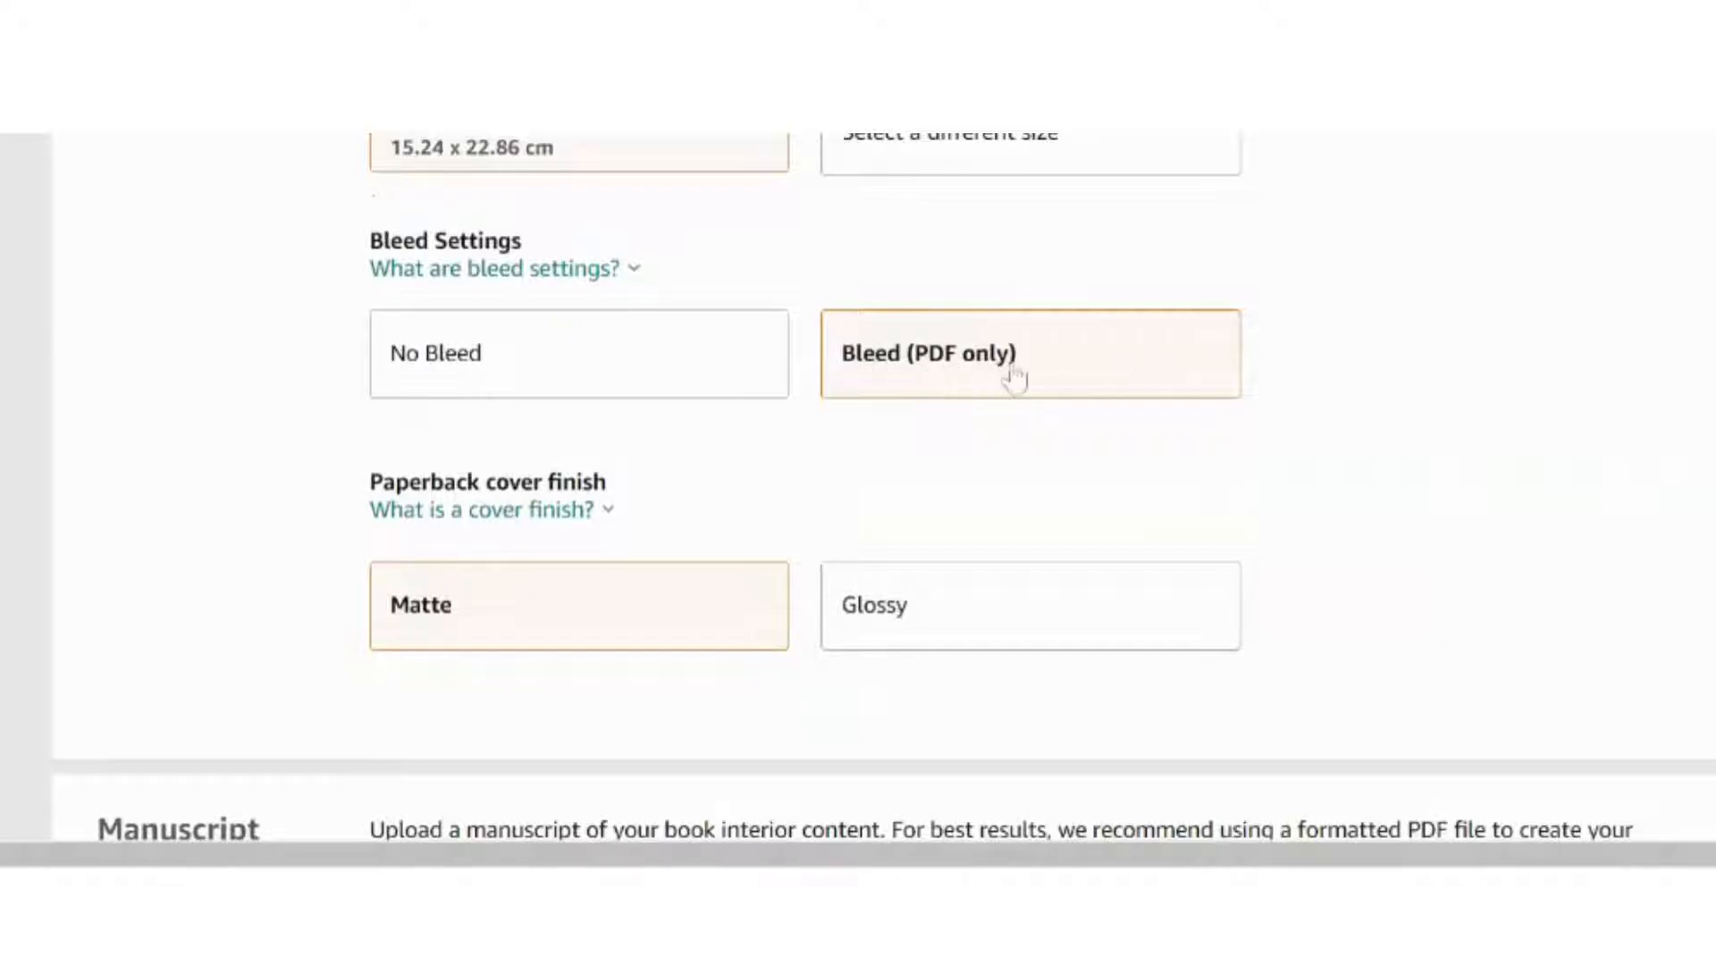
left_click(545, 513)
mouse_move(590, 516)
left_click(977, 605)
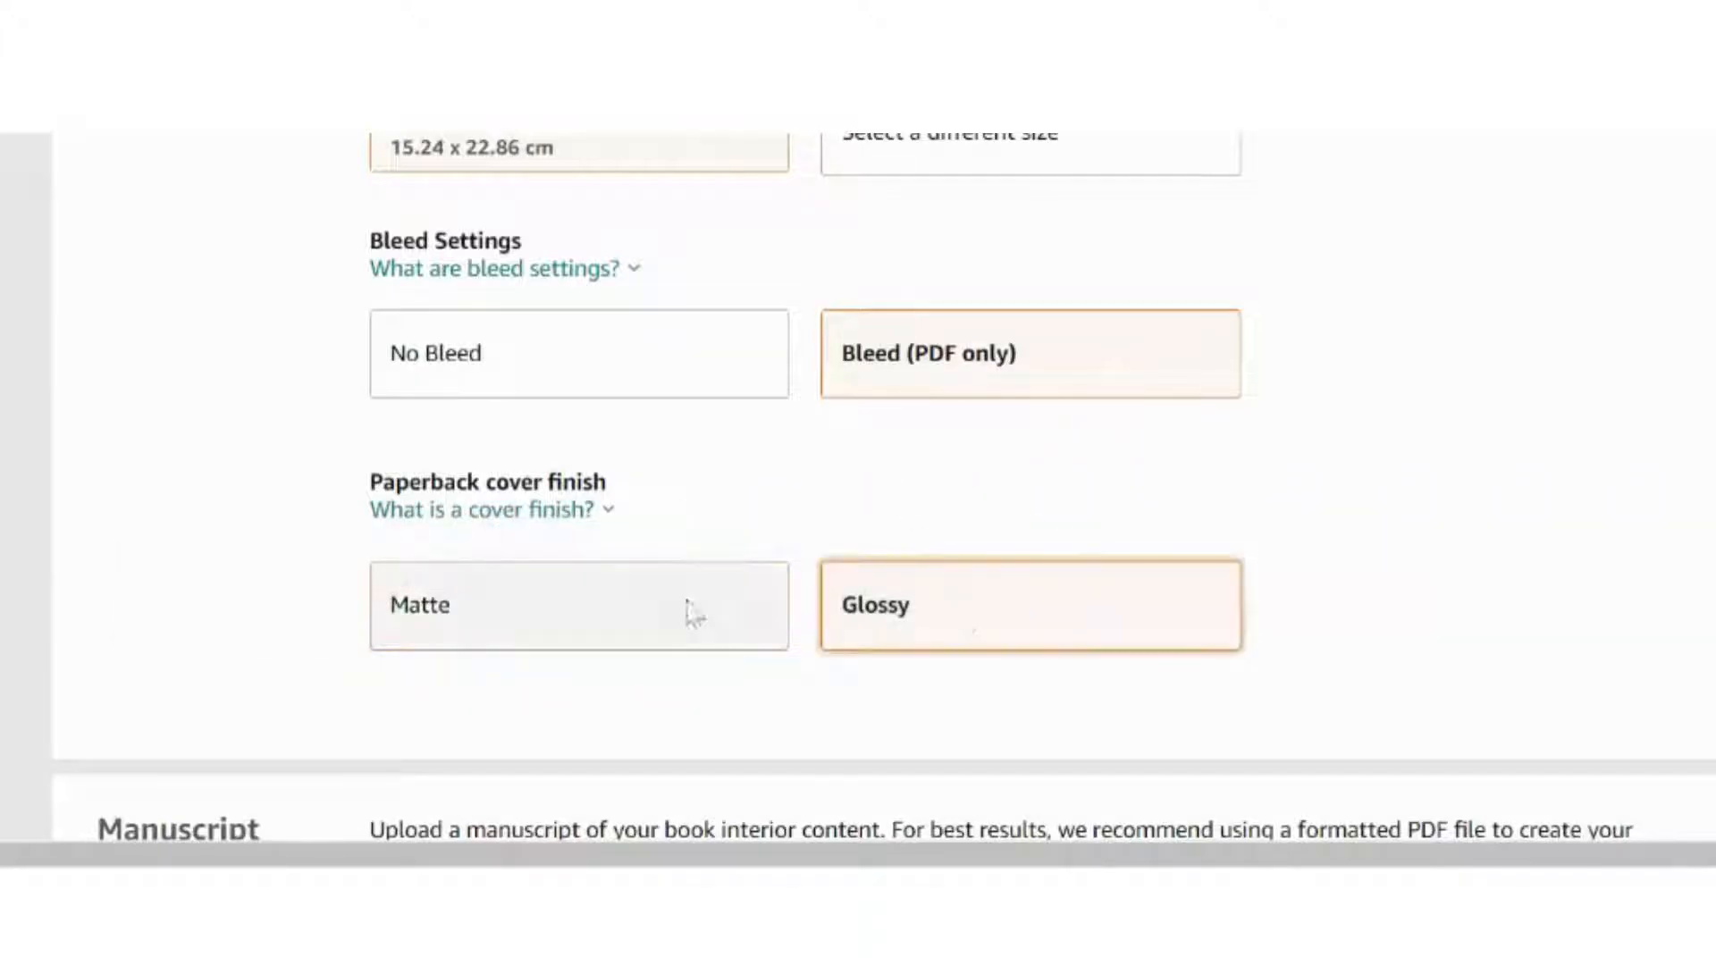
Choose to upload an existing print-ready PDF cover instead of making one with Cover Creator.
scroll(883, 488, "down", 3)
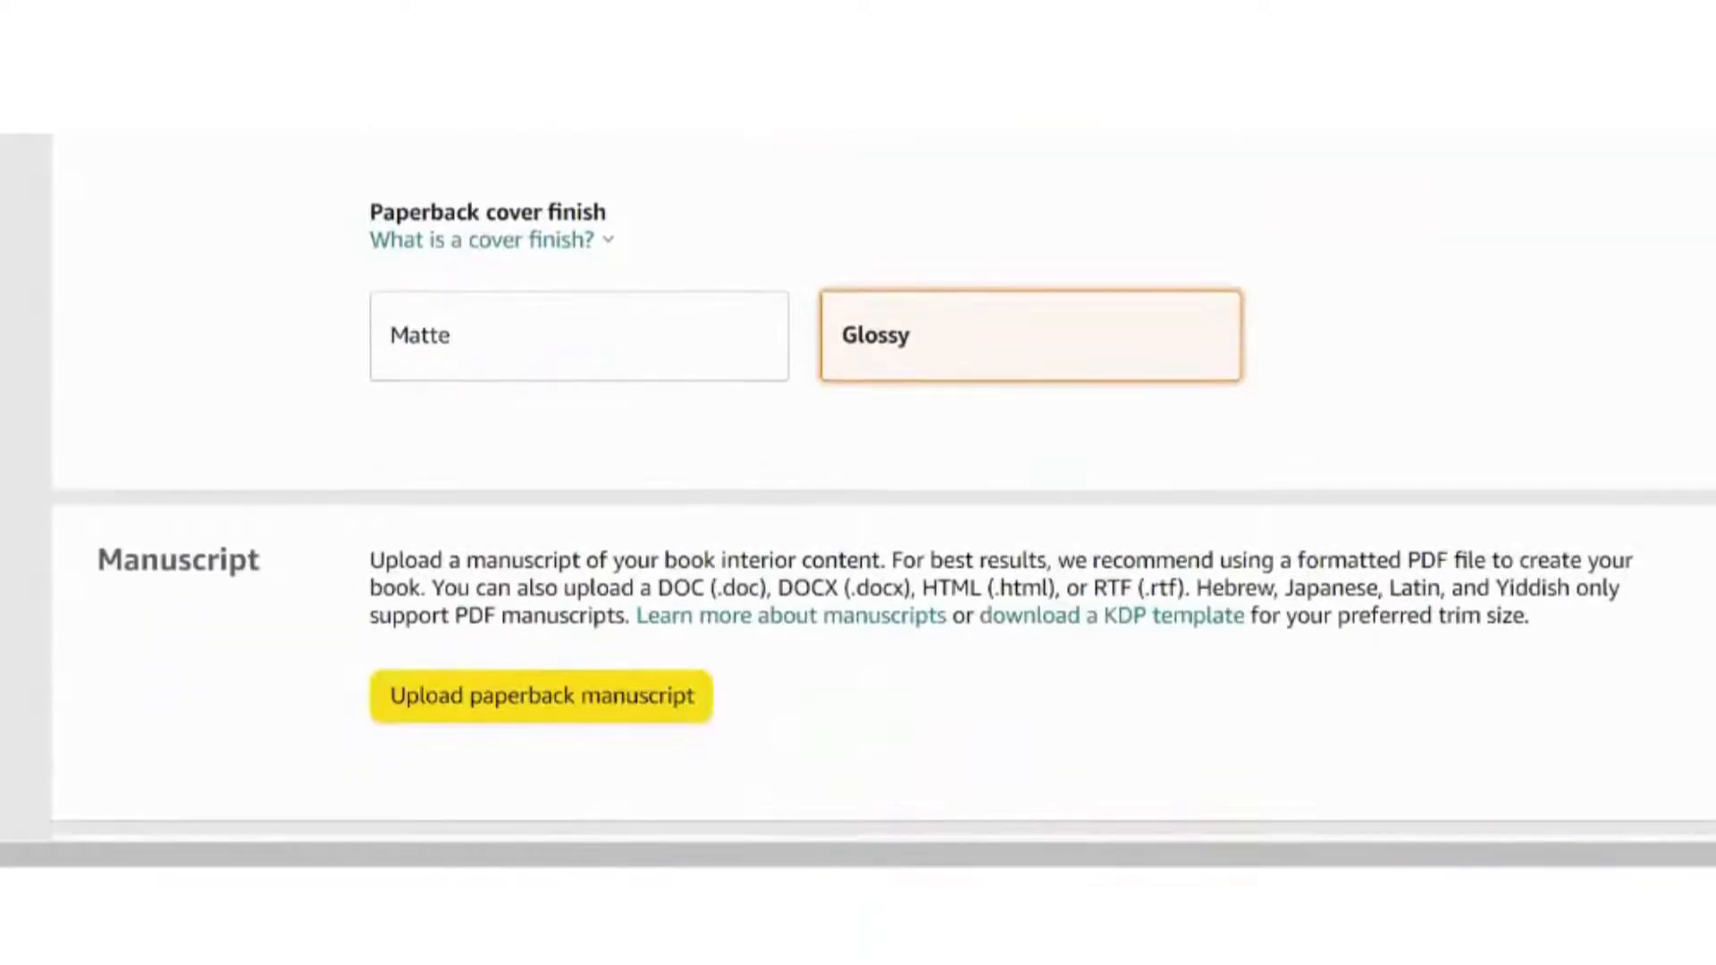
scroll(883, 488, "down", 5)
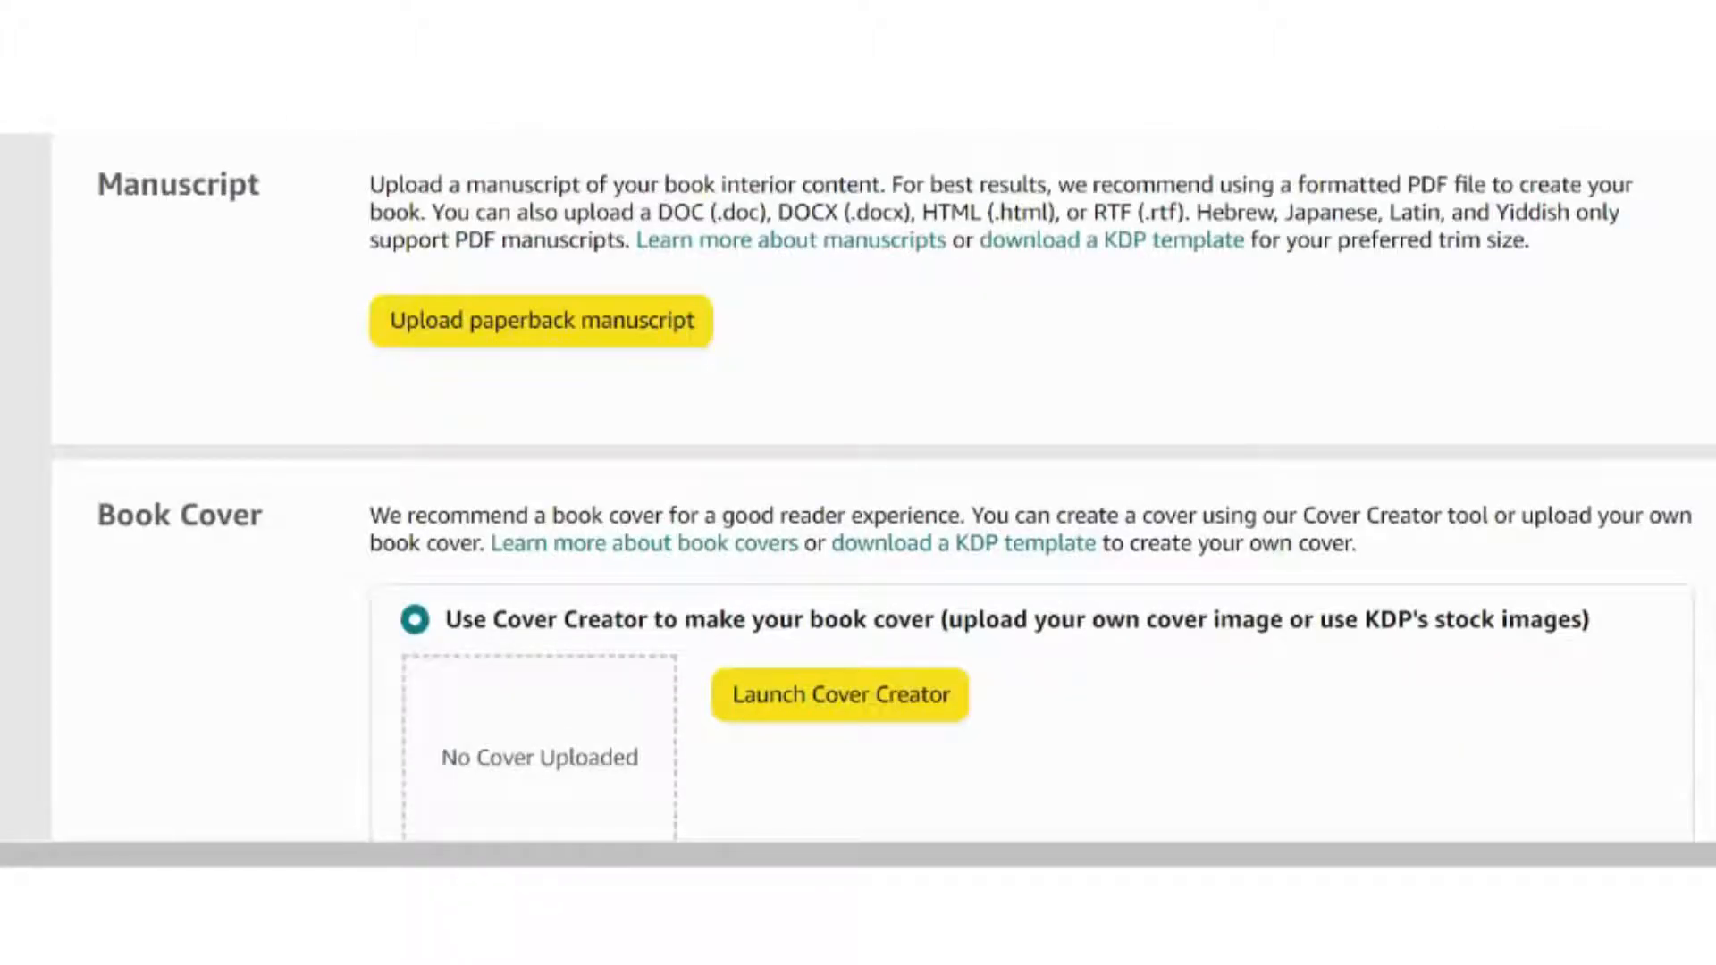
scroll(250, 429, "down", 4)
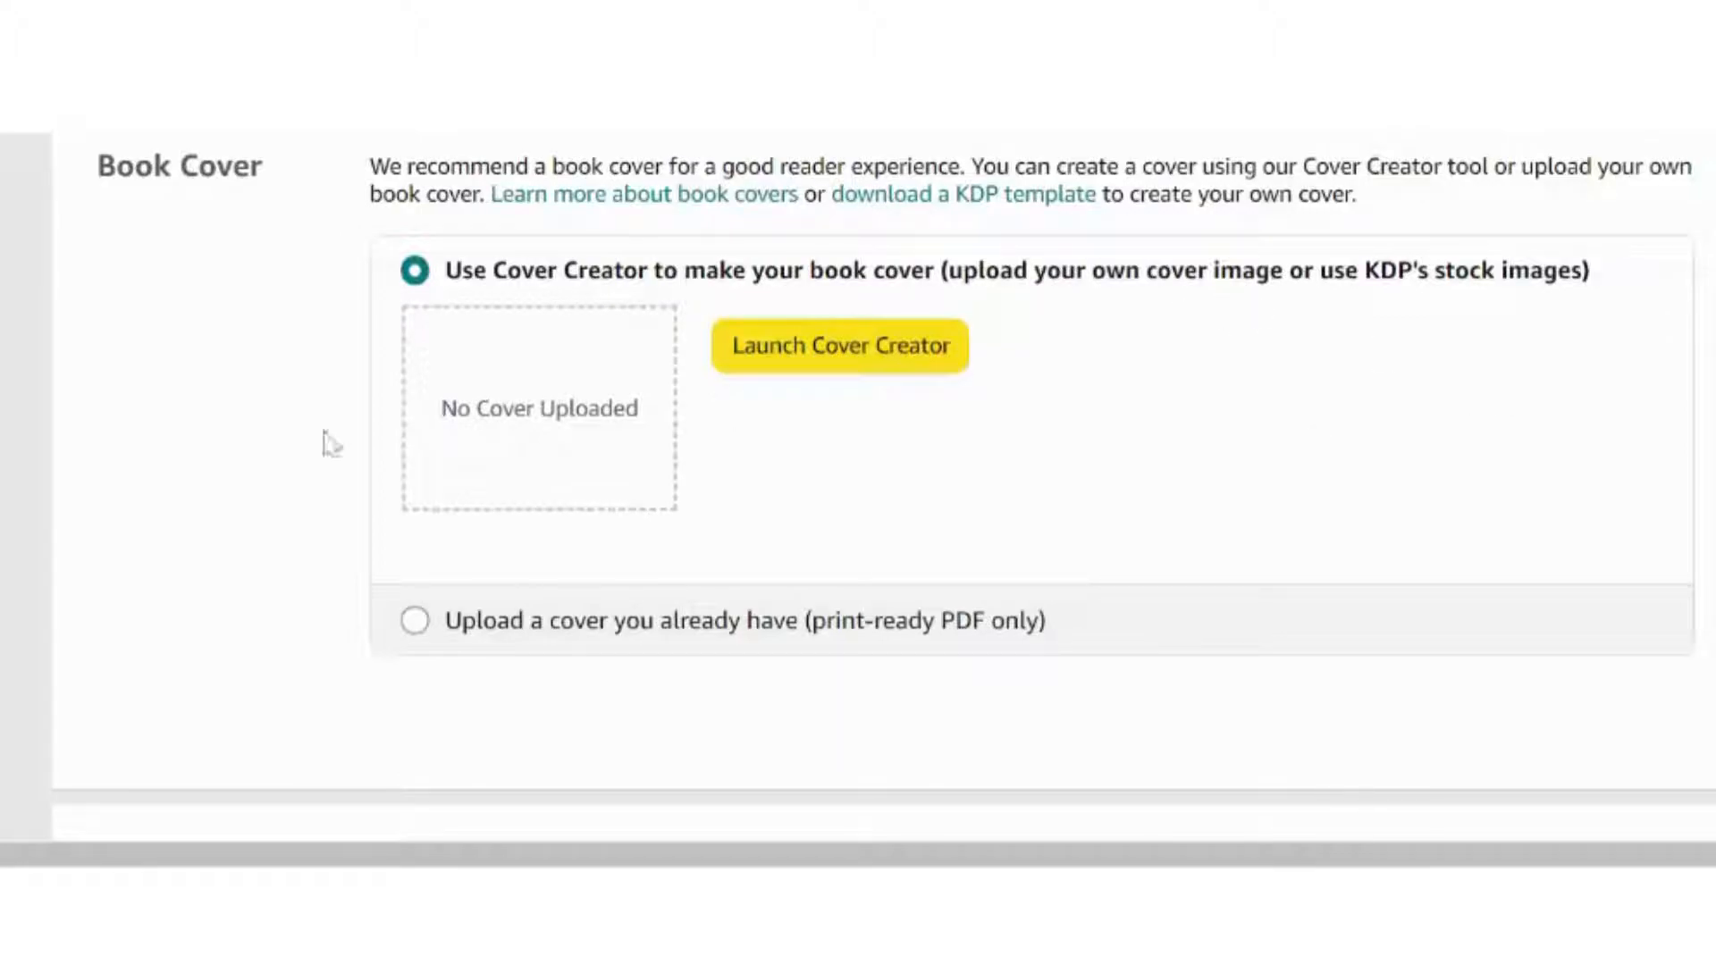
left_click(425, 645)
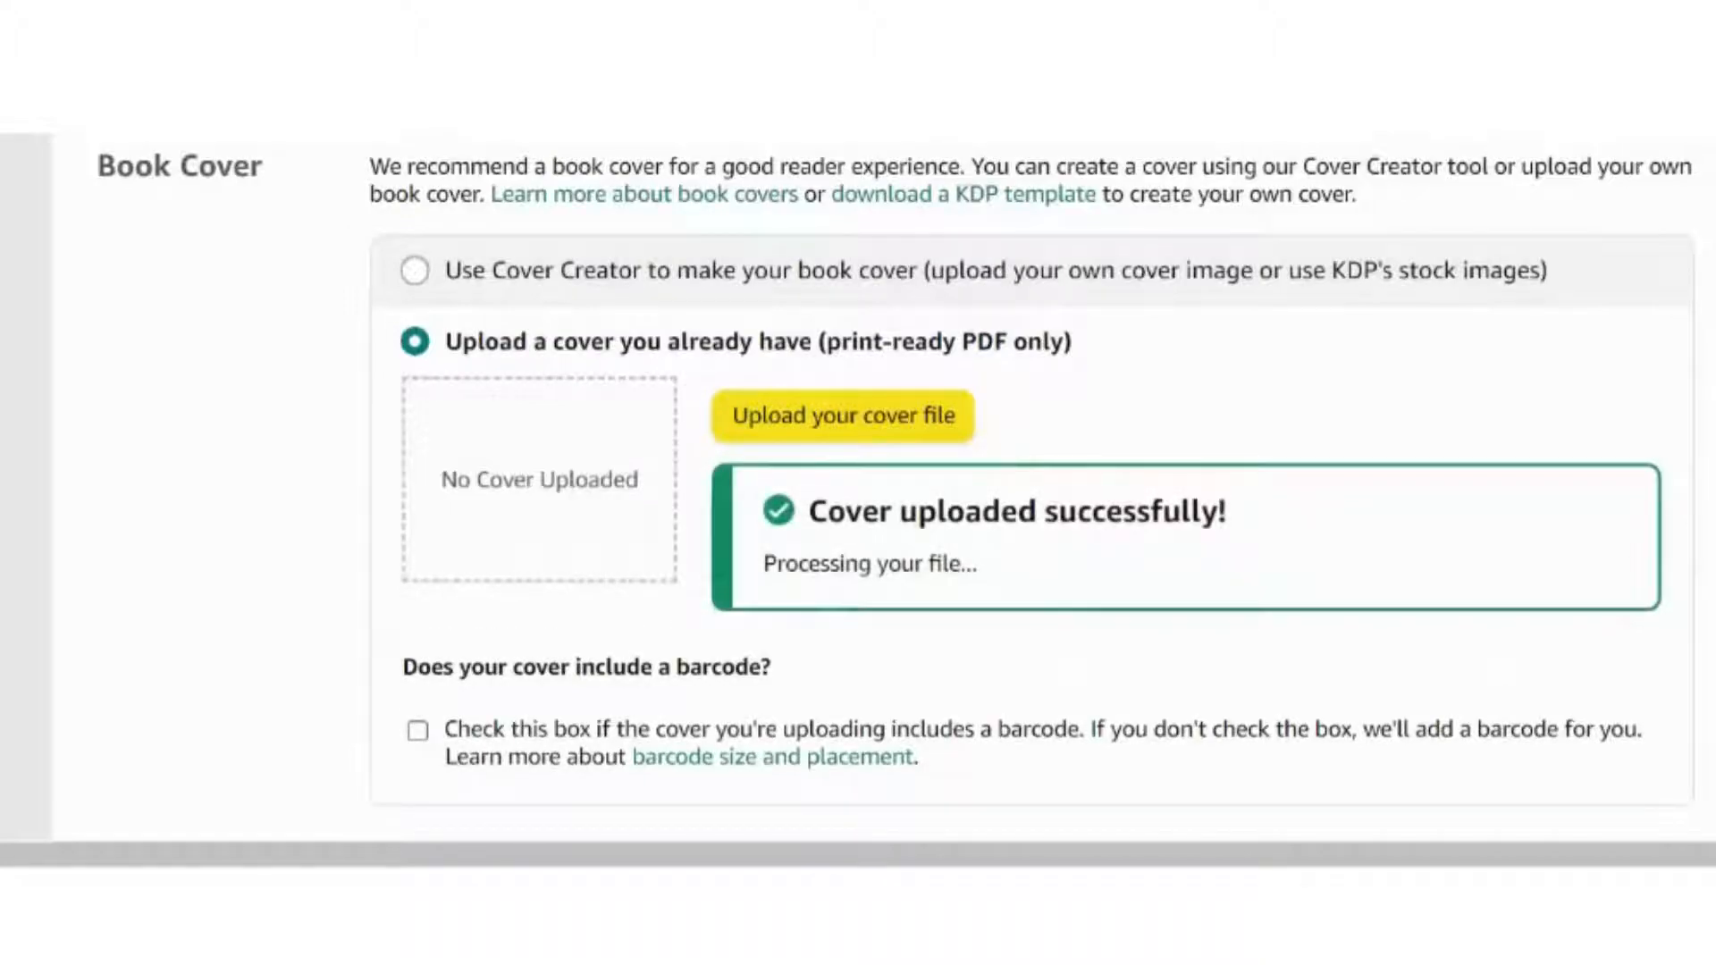
Check the upload and processing status of the manuscript and cover files, along with the barcode and book preview sections.
scroll(1557, 491, "up", 5)
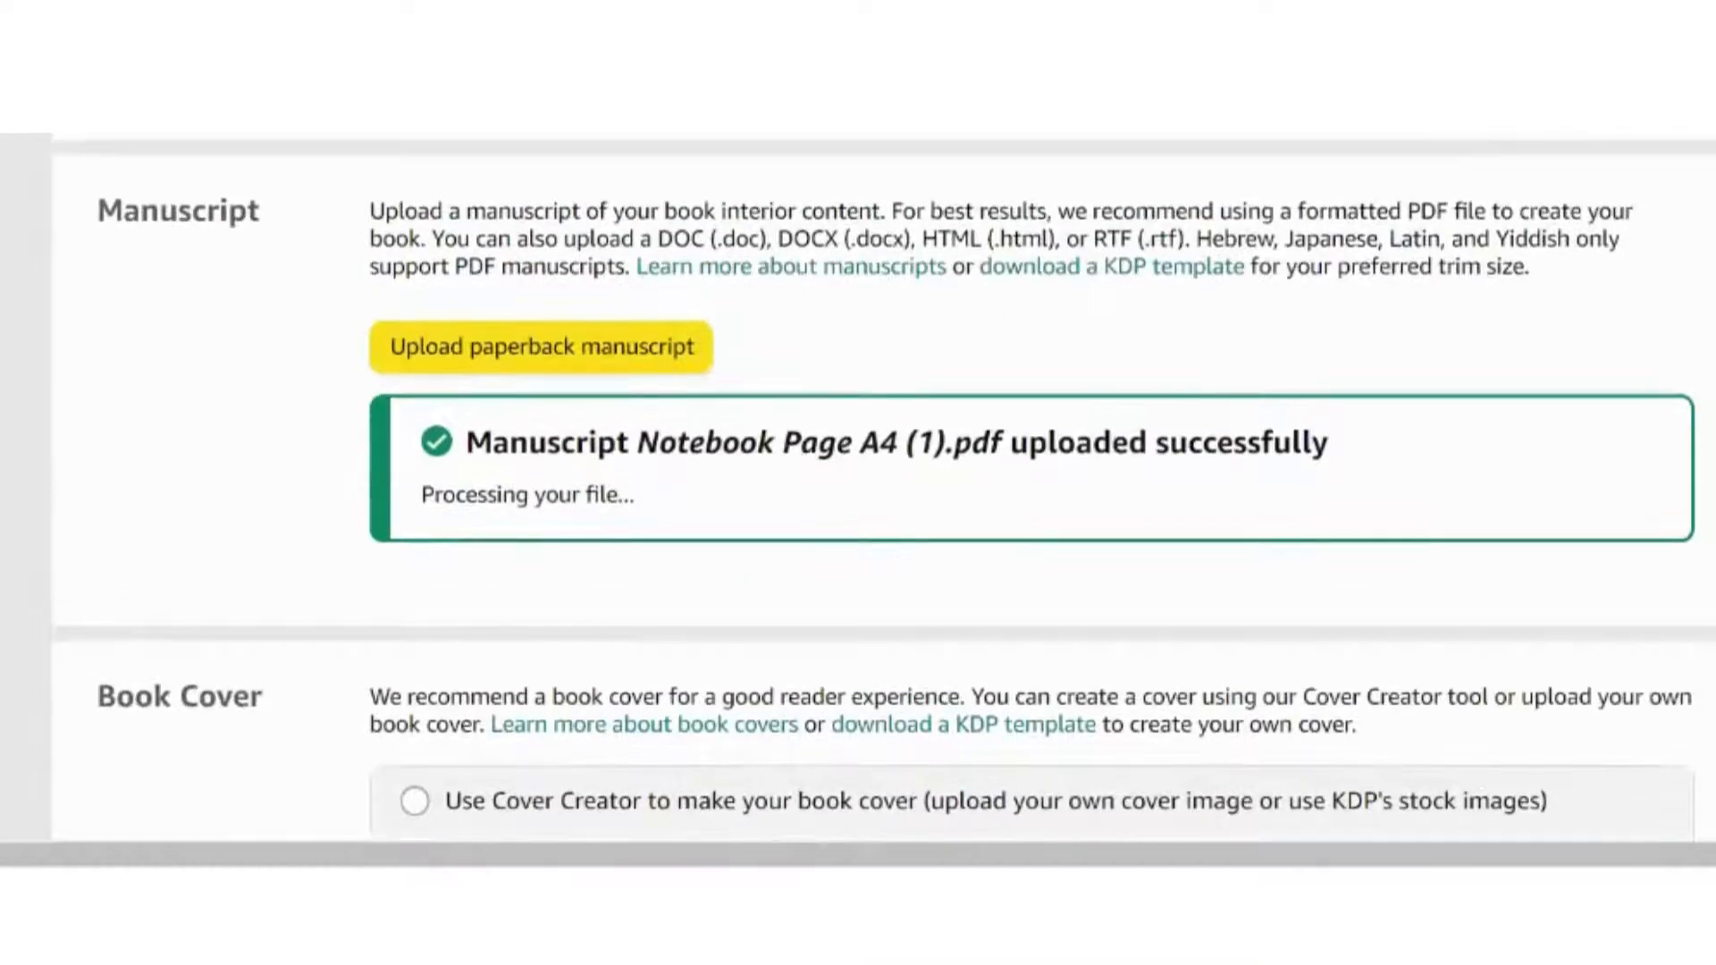
scroll(1557, 492, "down", 2)
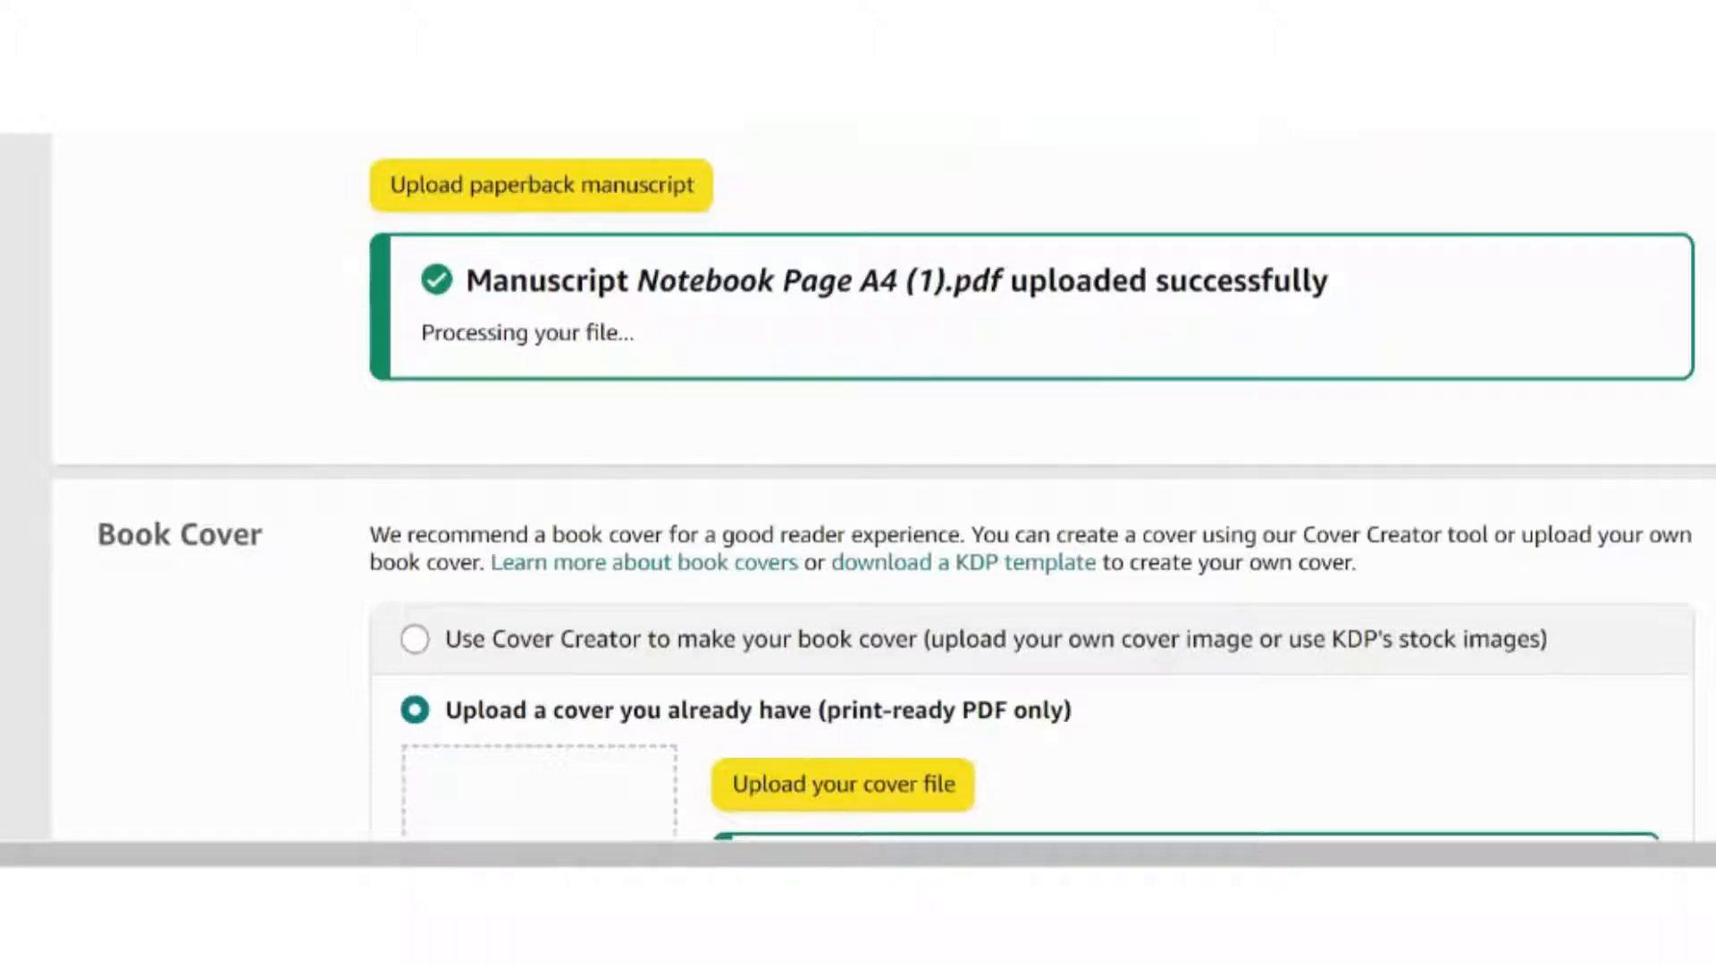
scroll(883, 487, "down", 2)
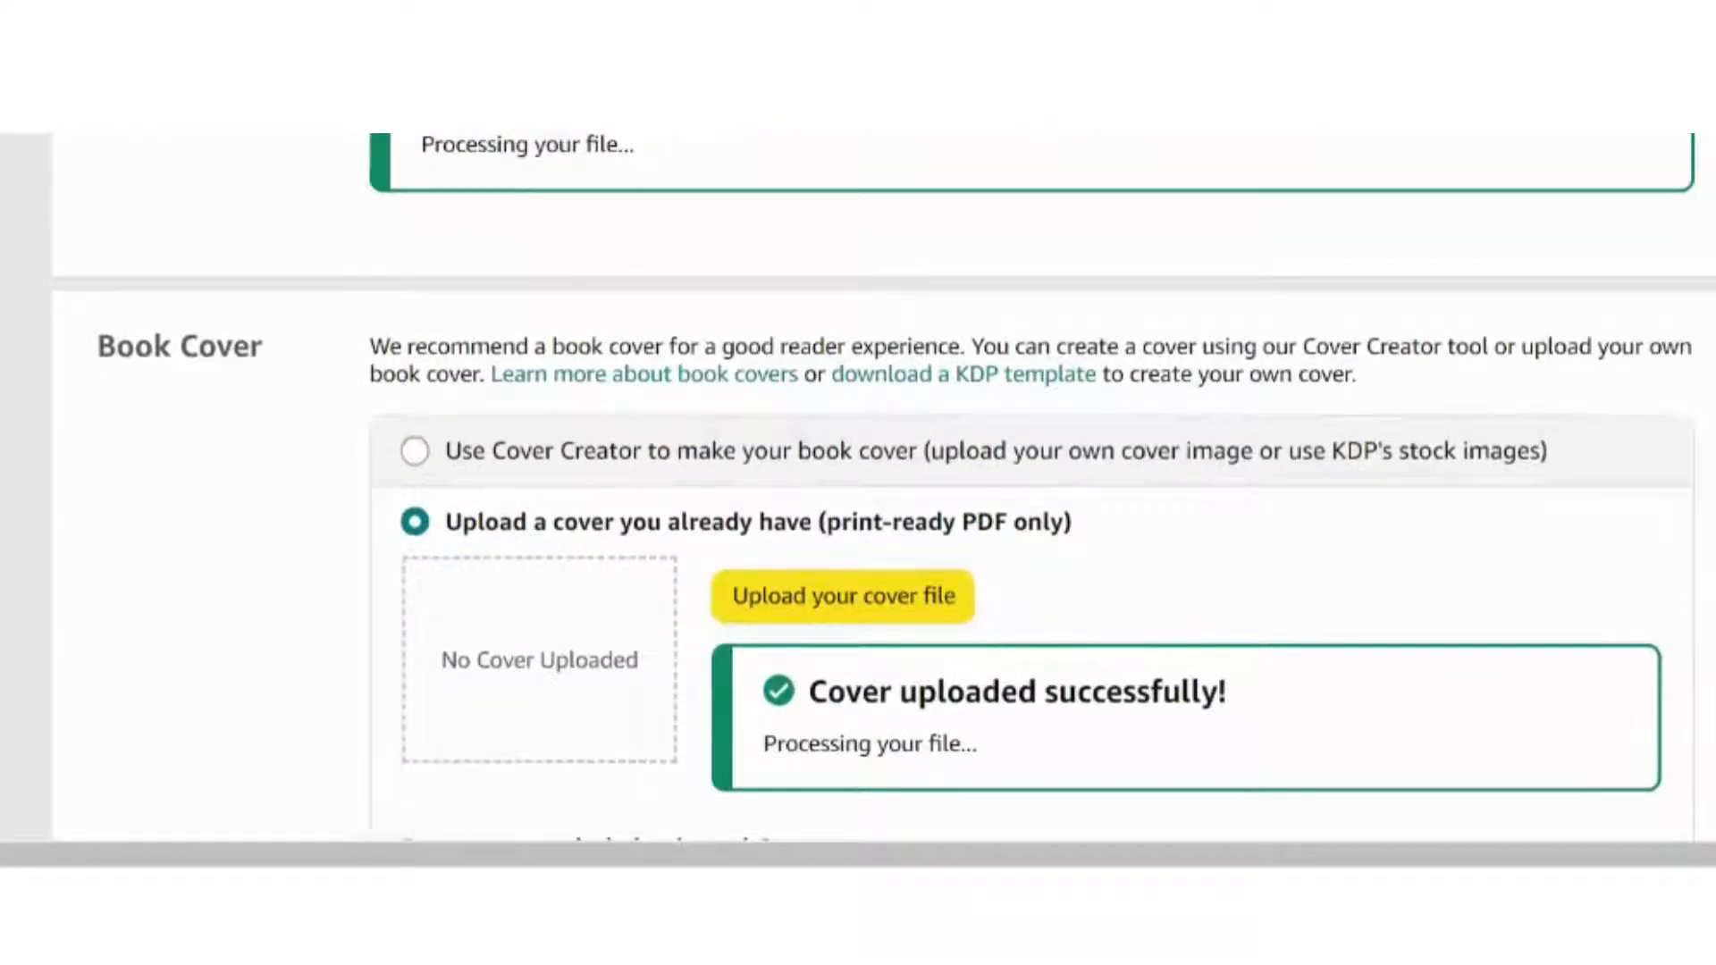
scroll(1368, 605, "down", 7)
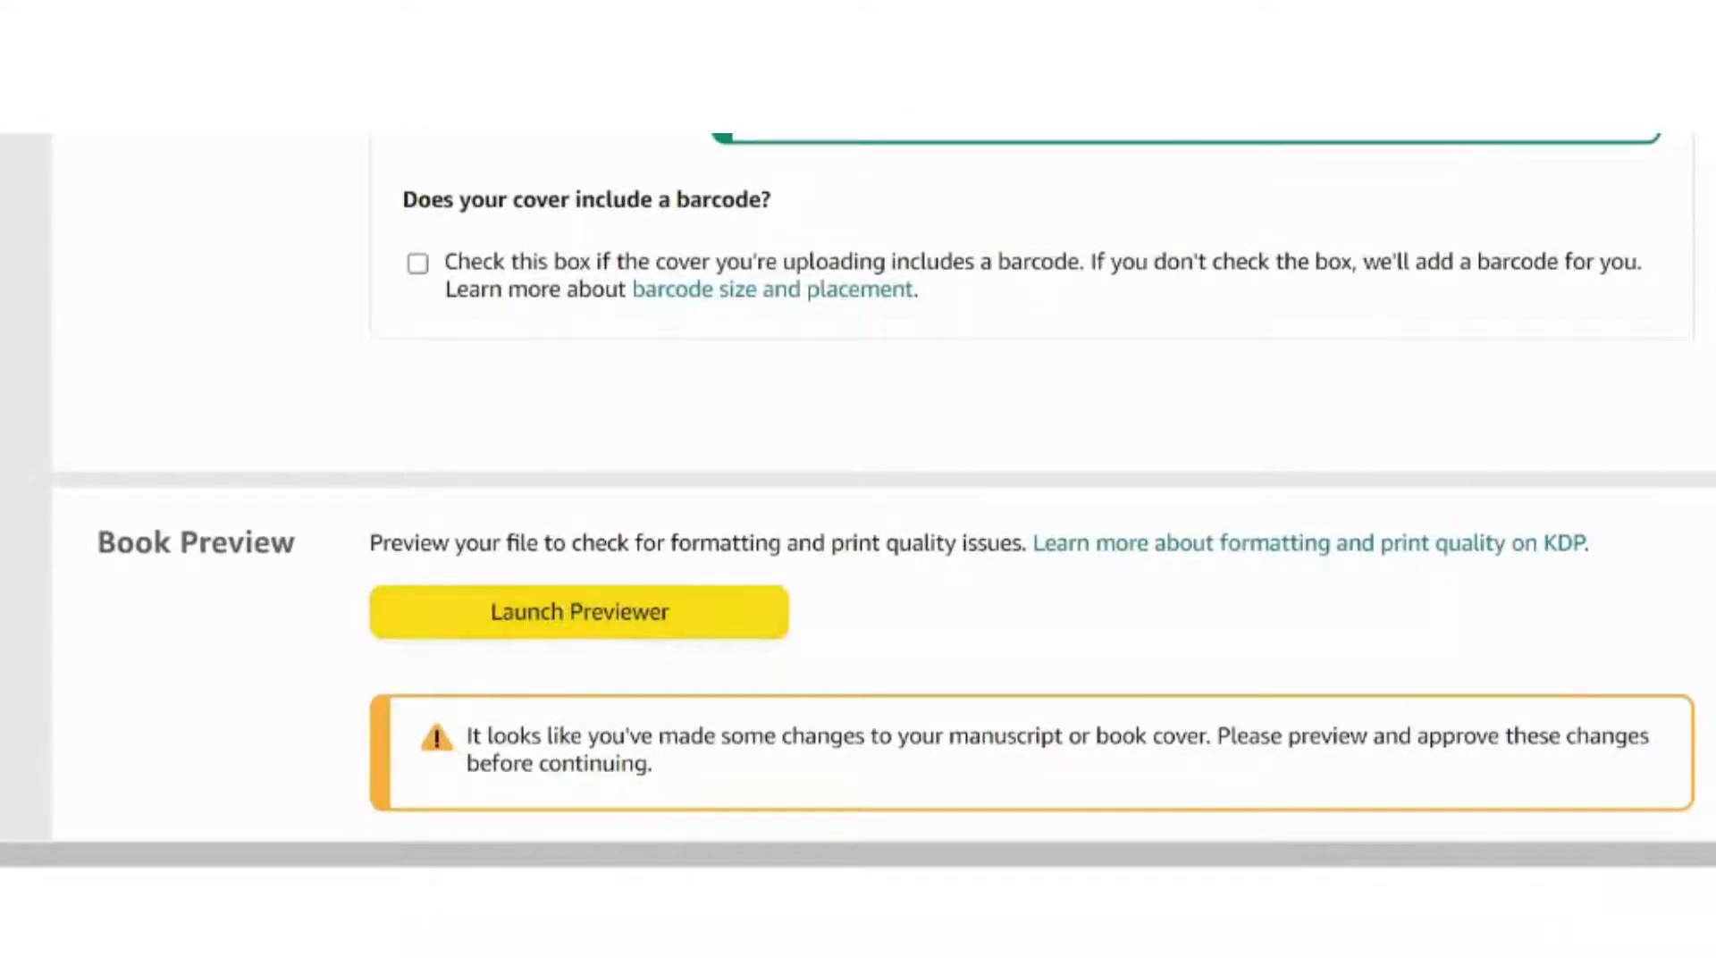
scroll(858, 483, "down", 4)
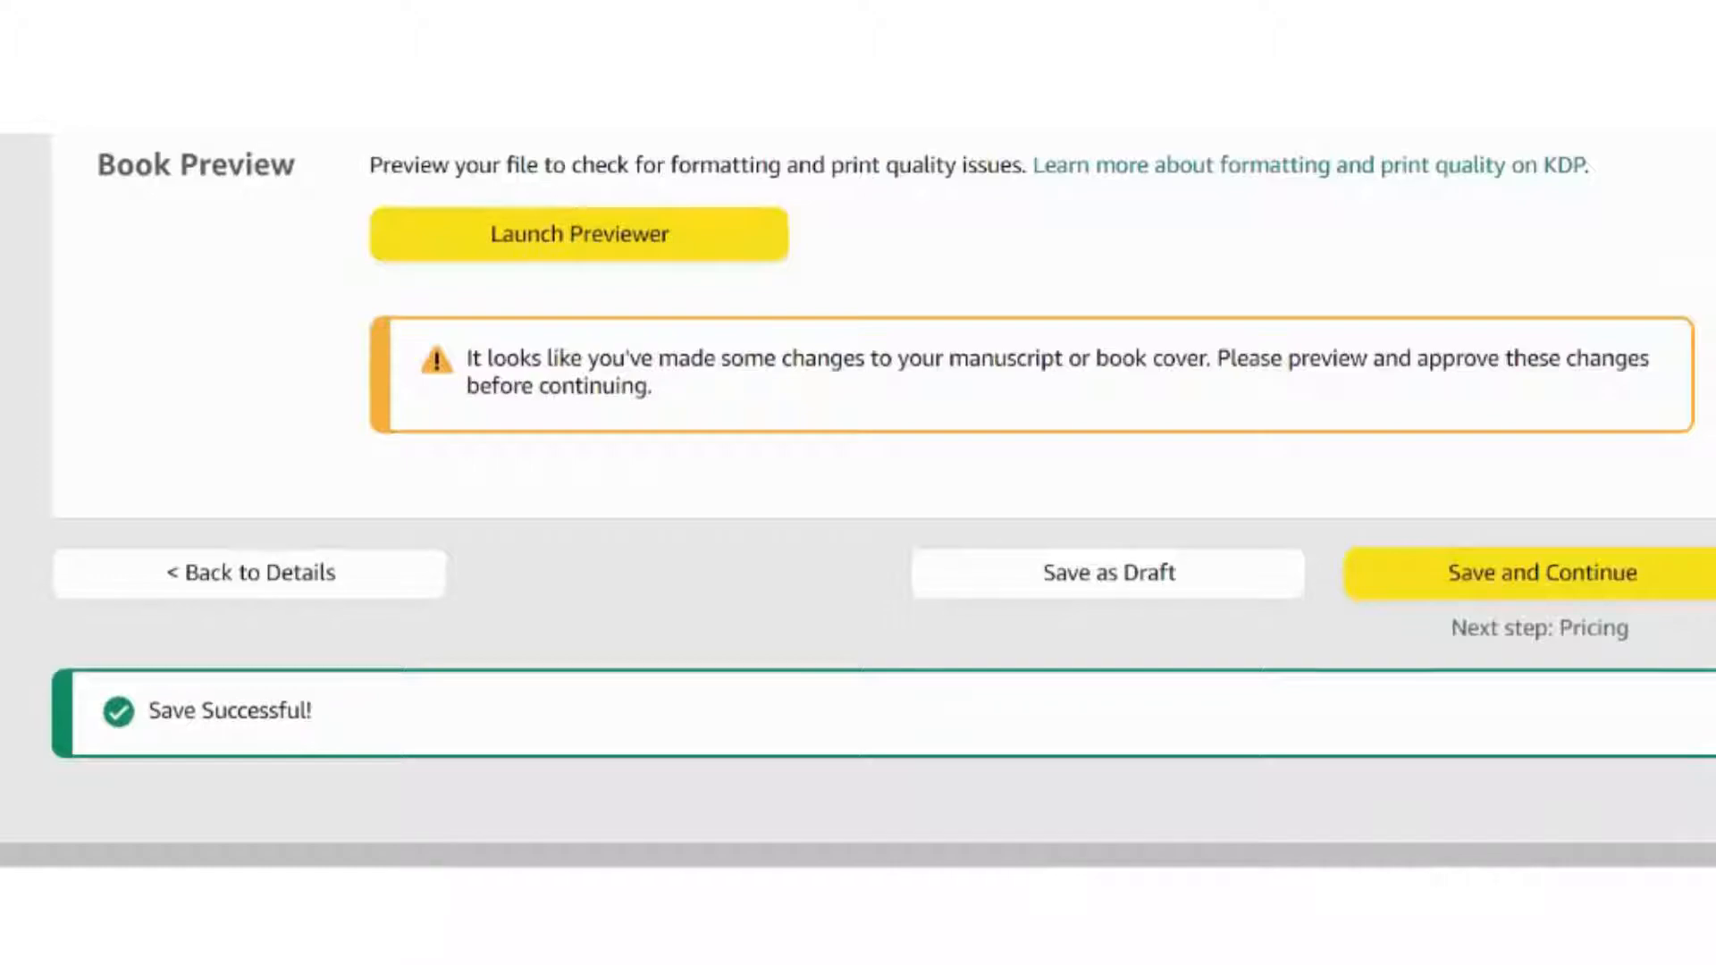
scroll(858, 482, "up", 9)
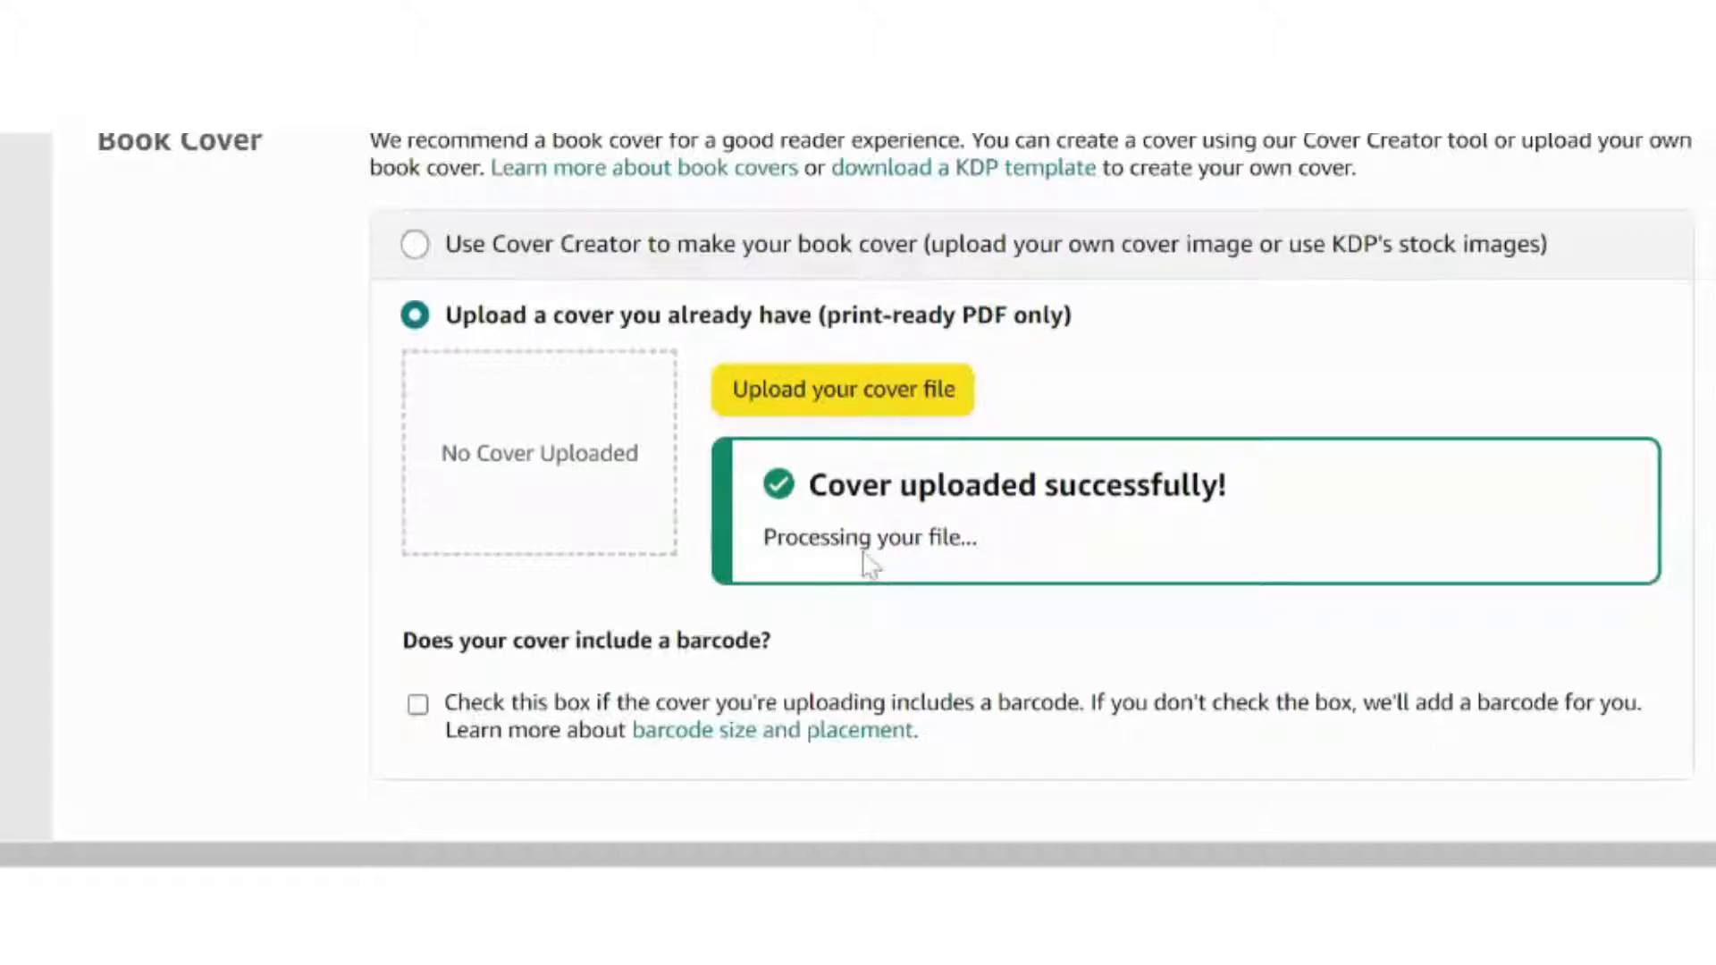
scroll(858, 487, "up", 4)
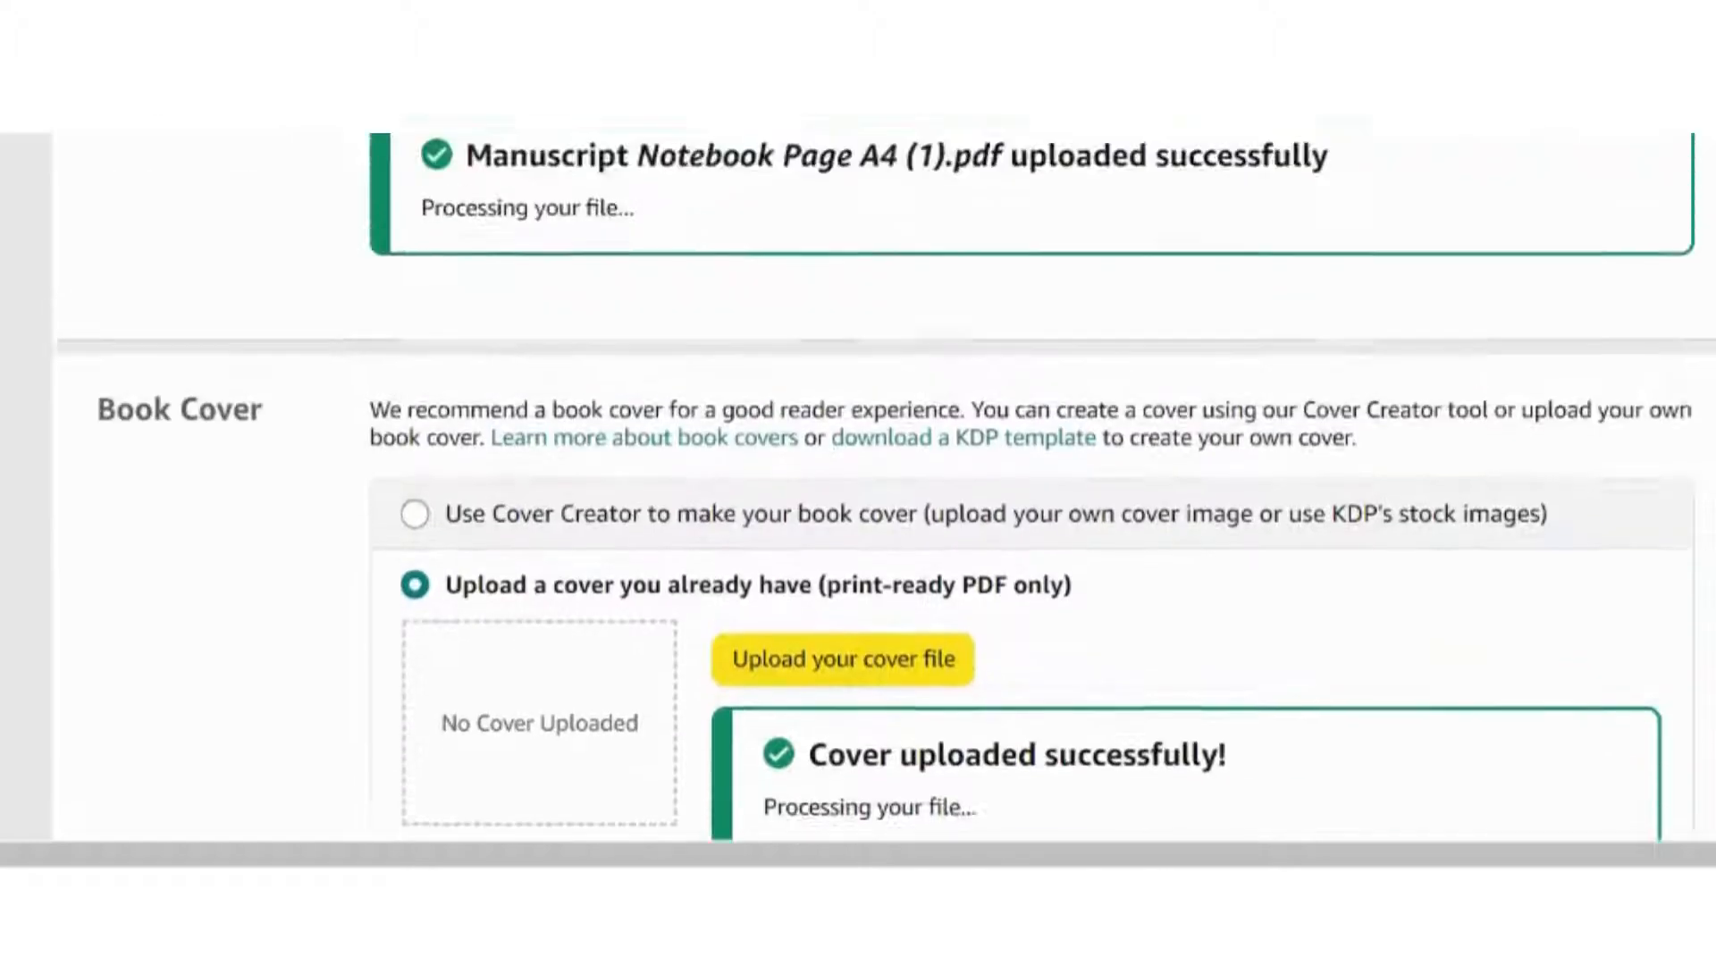
scroll(858, 487, "down", 1)
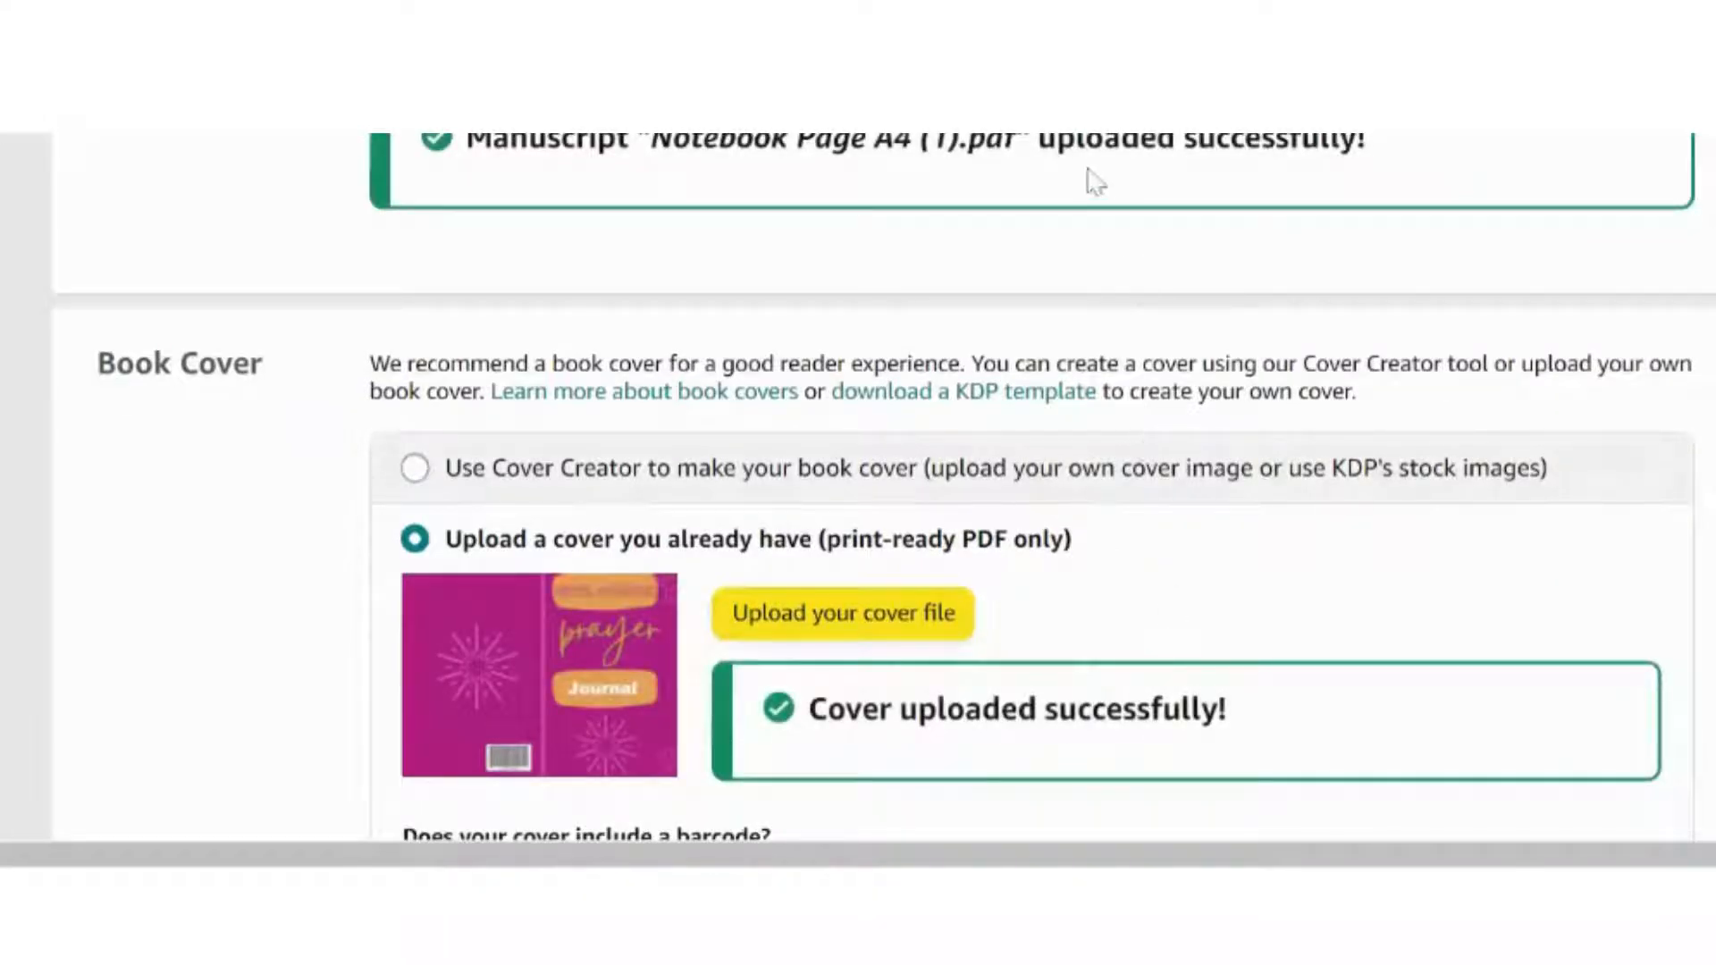
scroll(858, 487, "up", 3)
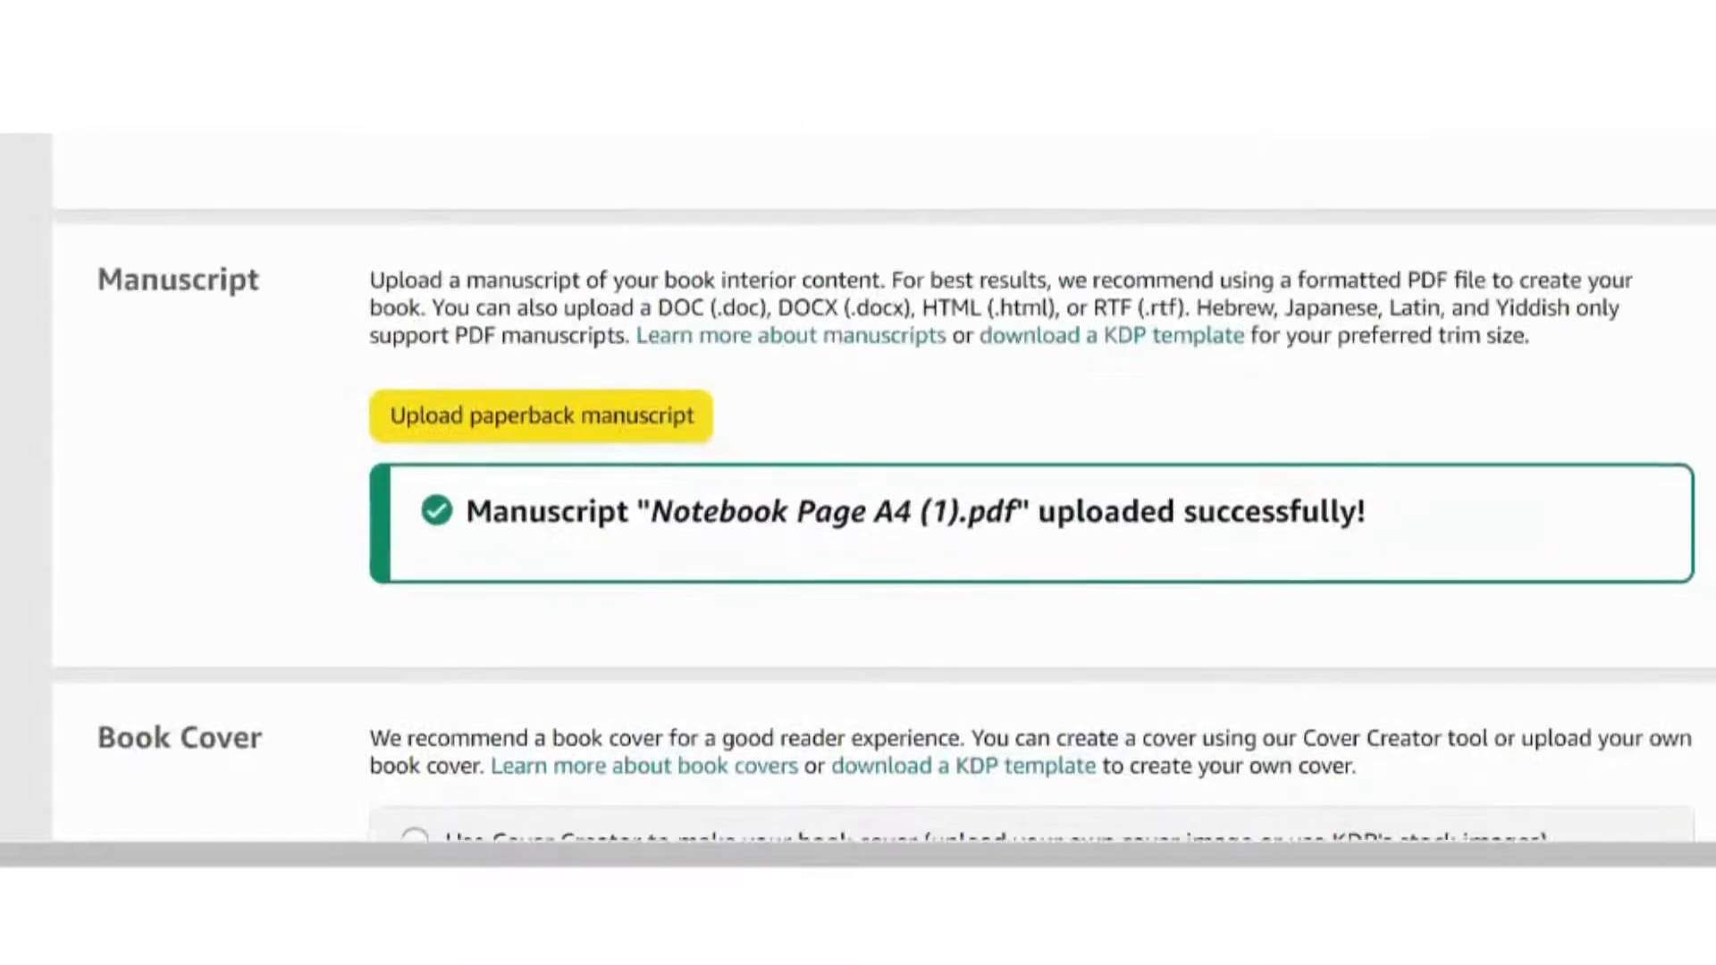
scroll(858, 487, "down", 4)
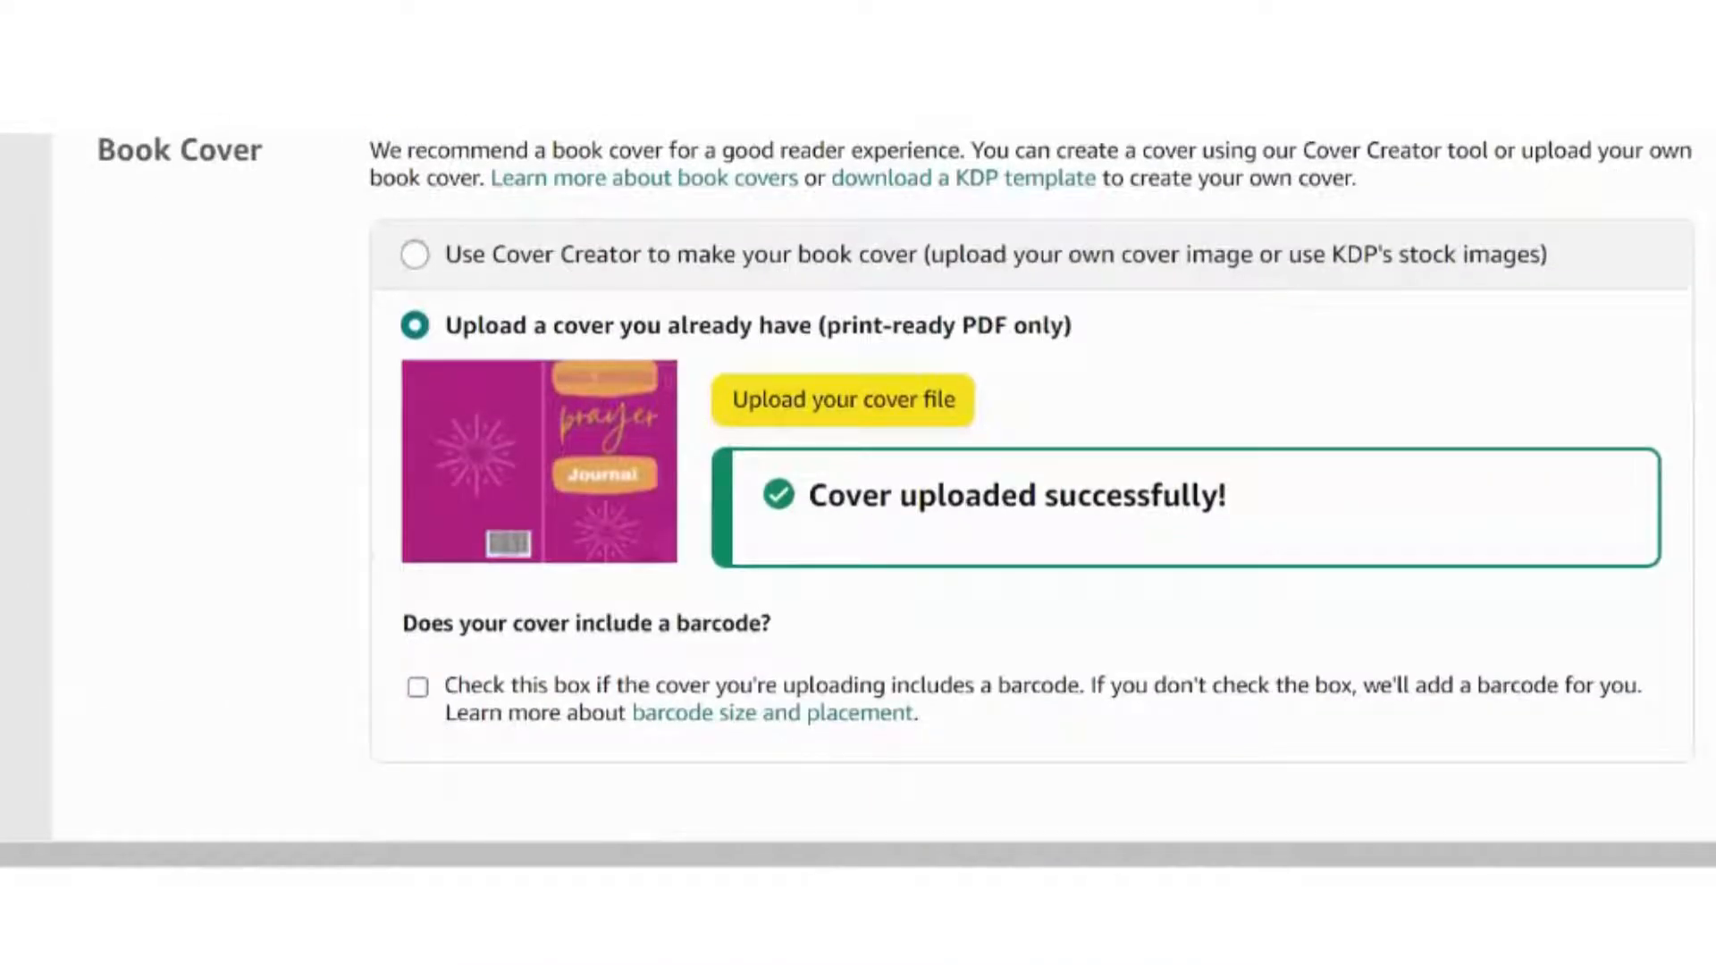
Launch the print previewer for the uploaded manuscript and cover.
scroll(641, 695, "down", 5)
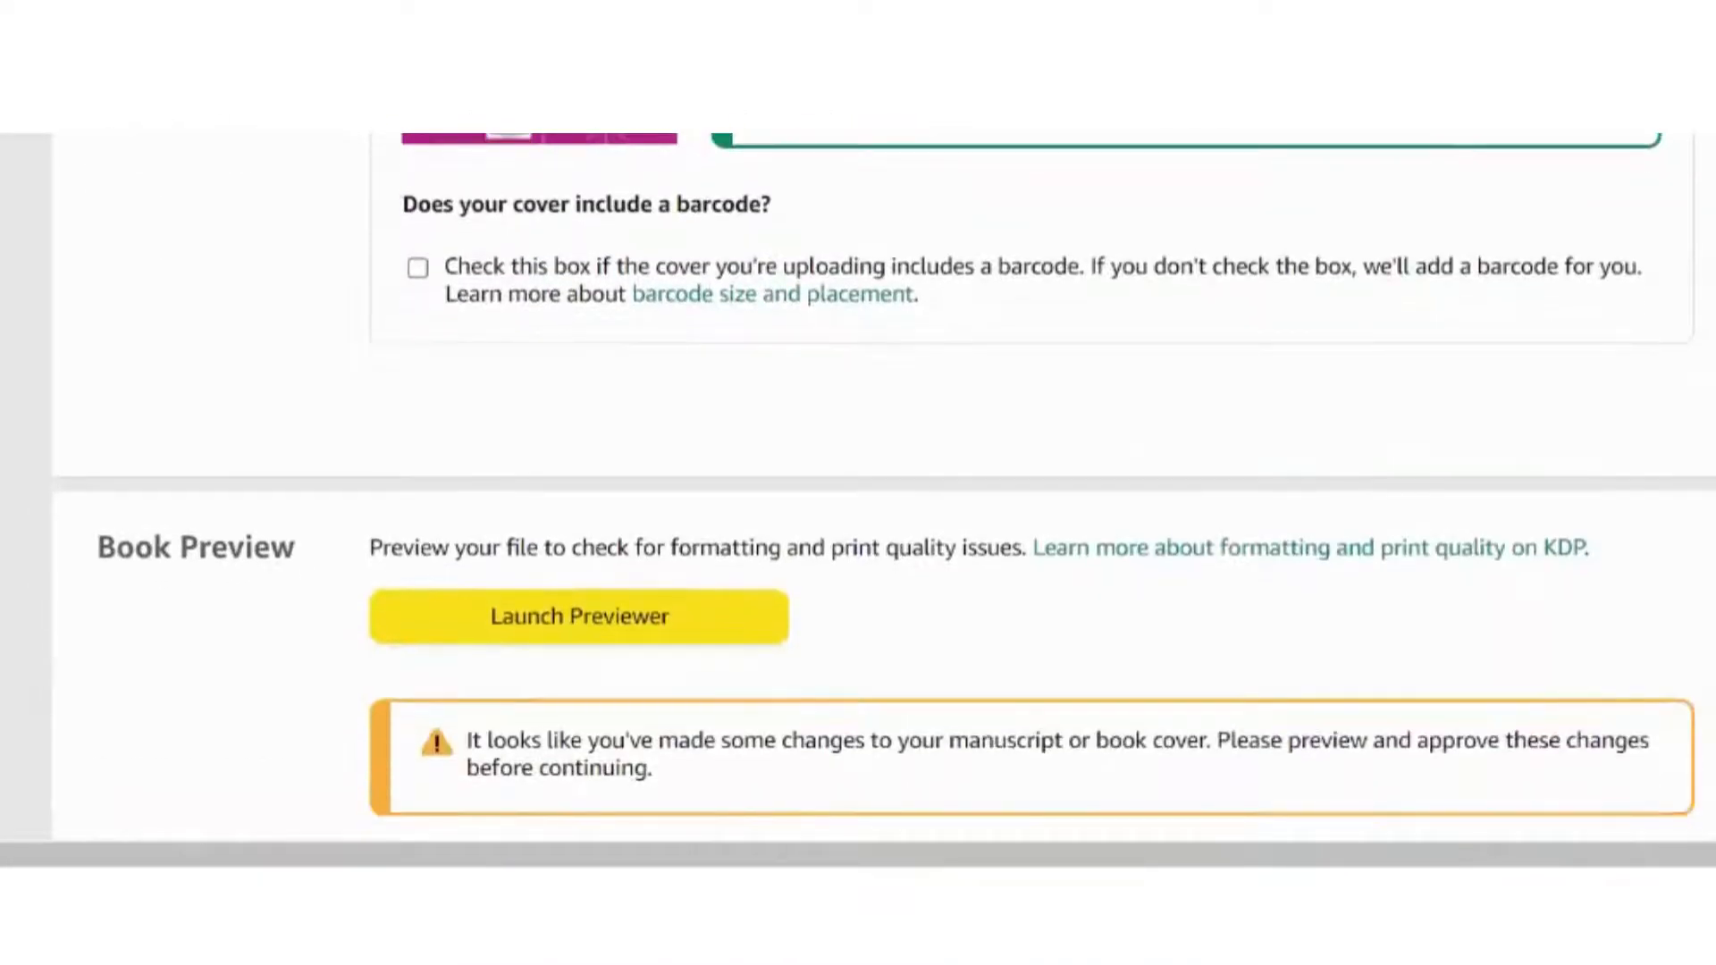
left_click(527, 626)
left_click(846, 608)
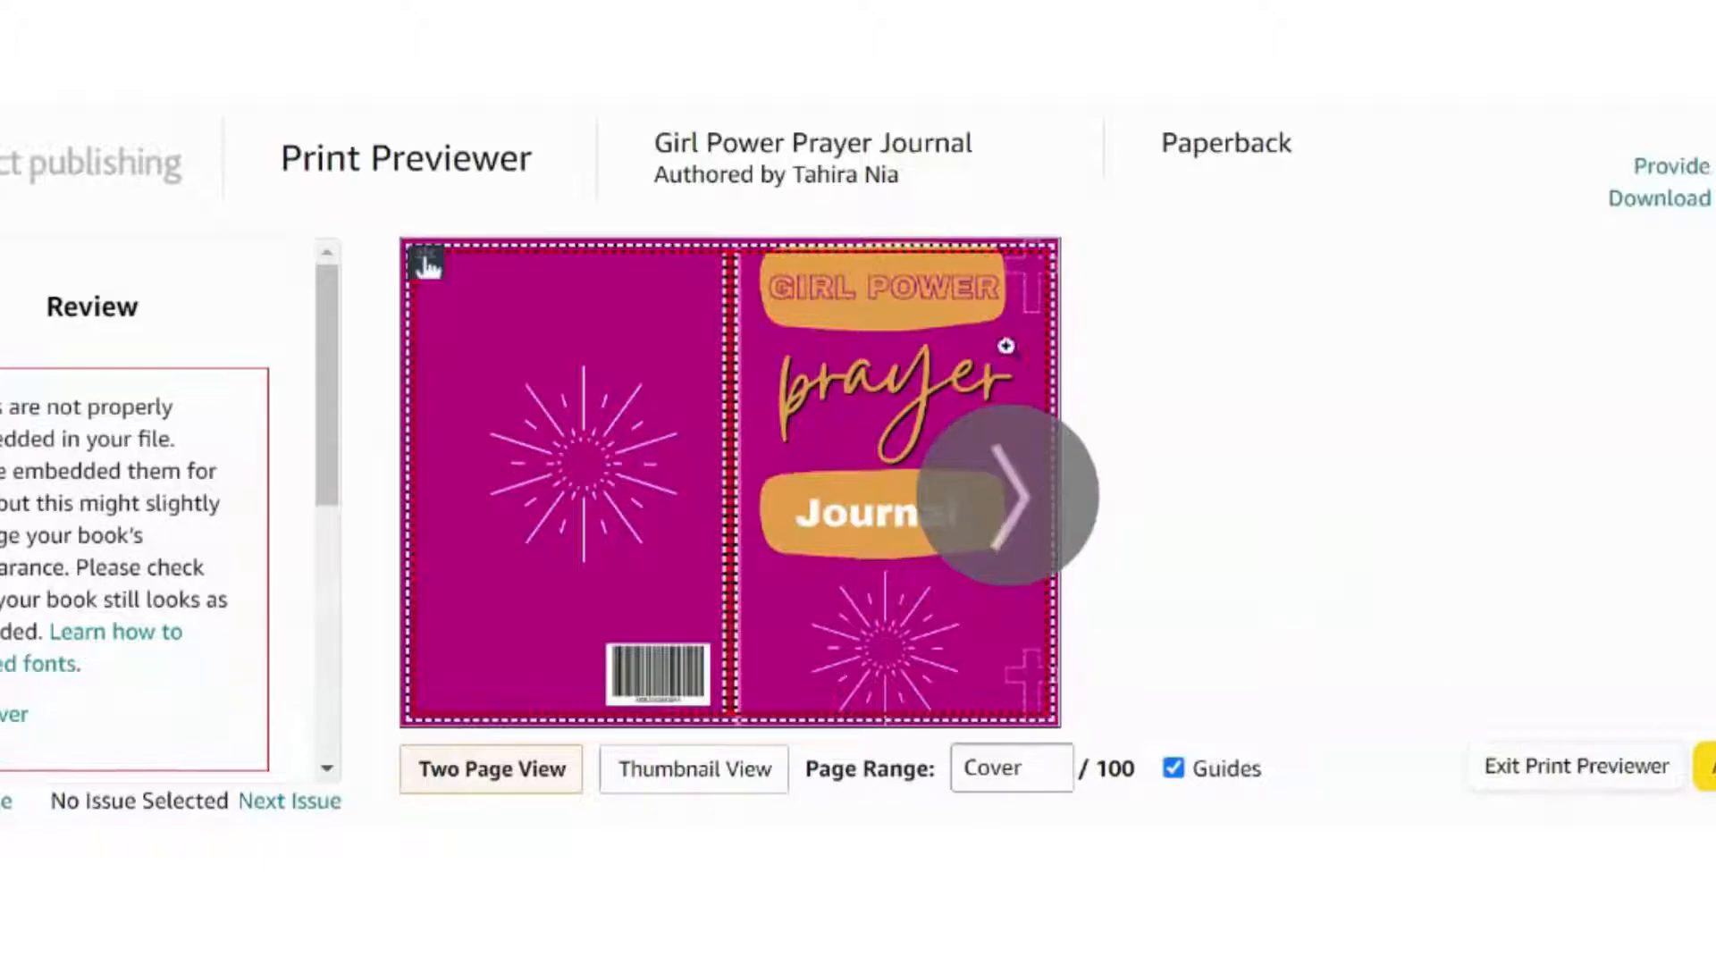
Page through the book preview from the cover to pages 30-31 to inspect the interior layout.
left_click(1022, 505)
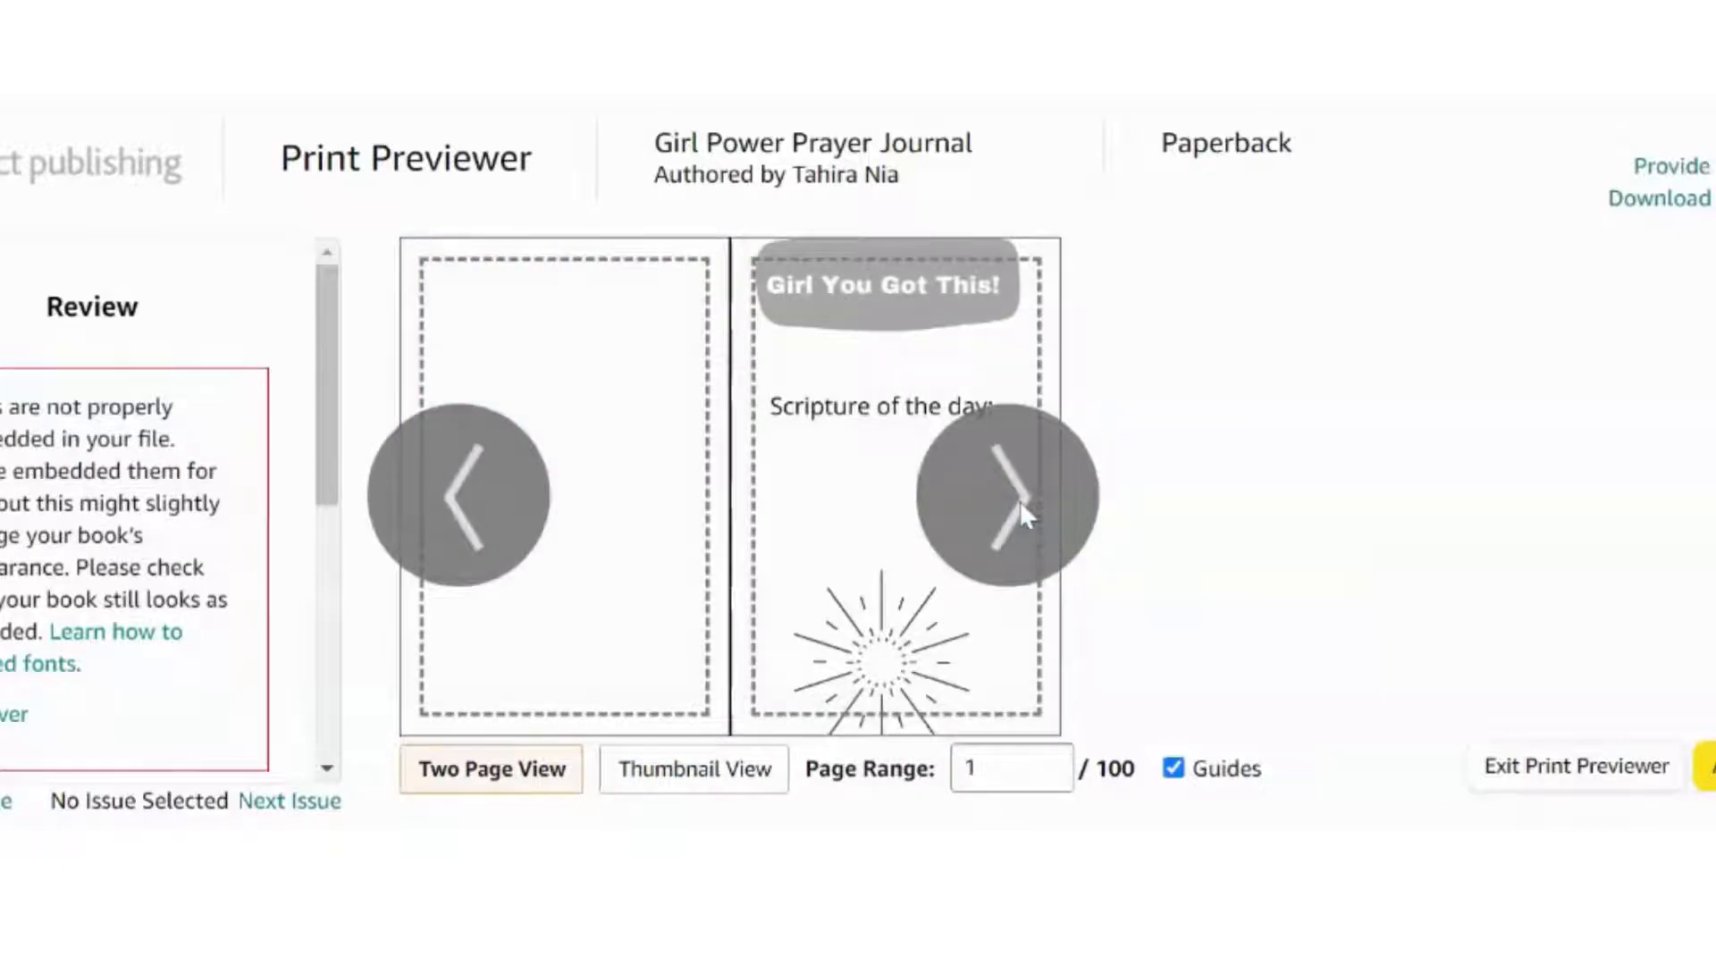
left_click(1021, 501)
left_click(1021, 500)
left_click(1021, 501)
left_click(1021, 501)
left_click(1021, 501)
left_click(1020, 500)
left_click(1021, 500)
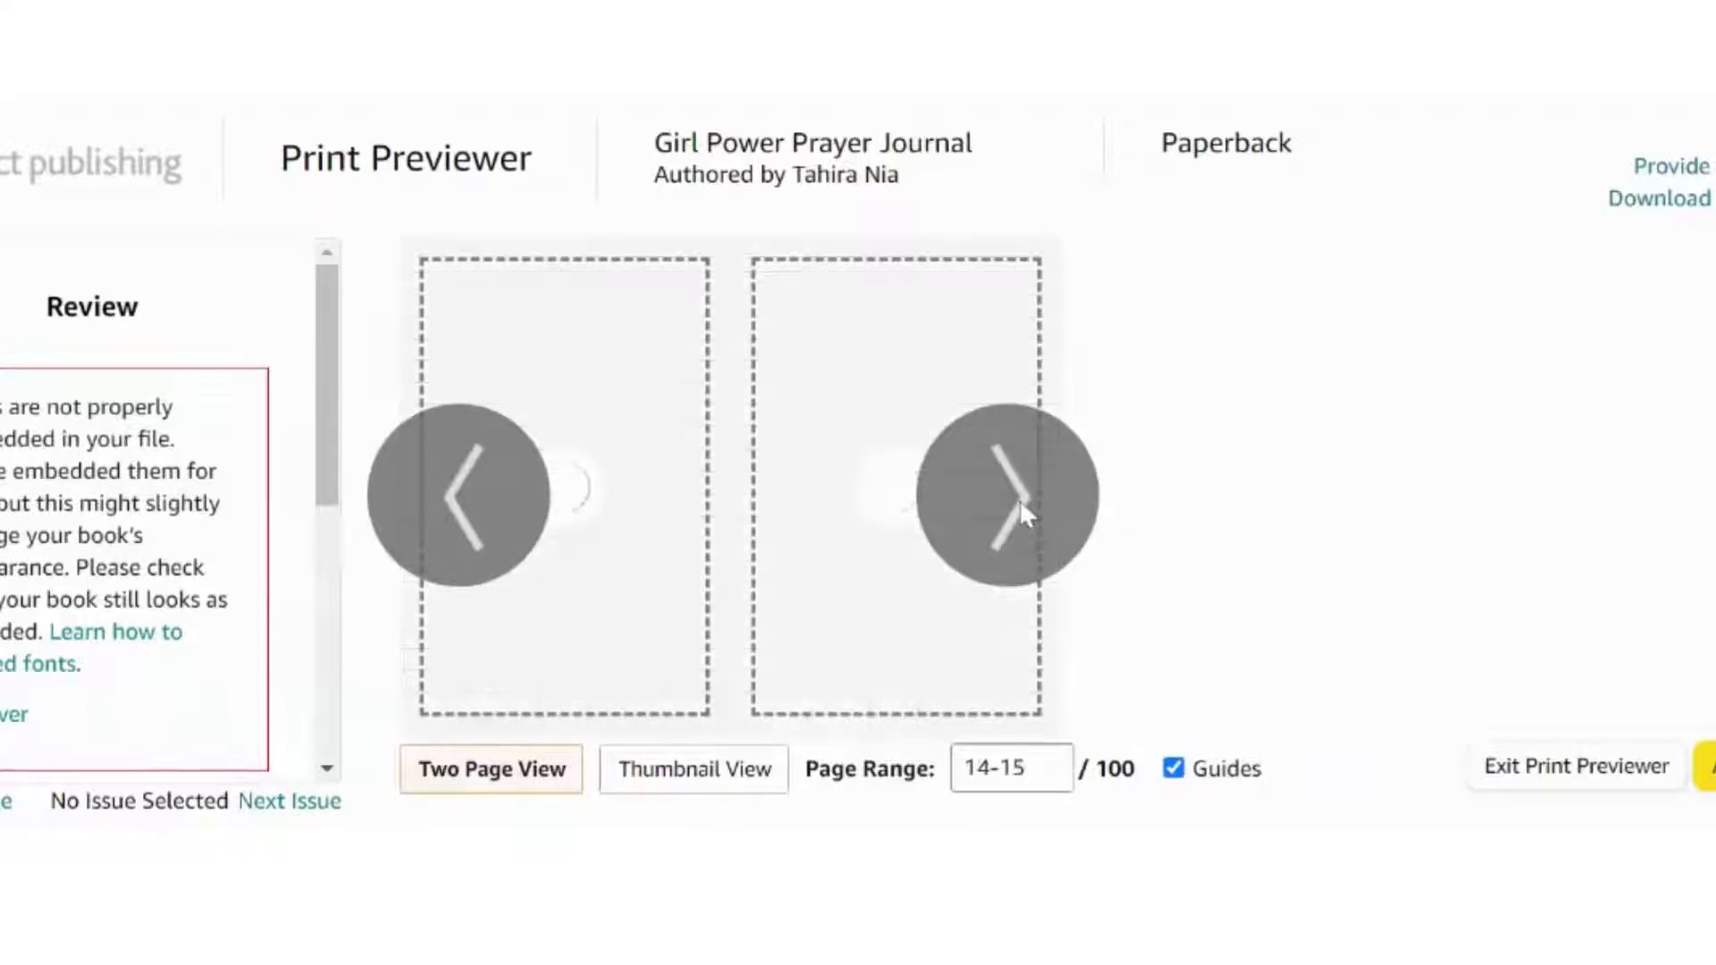
left_click(1021, 500)
left_click(1019, 499)
left_click(1021, 500)
left_click(1019, 500)
left_click(1021, 500)
left_click(1021, 500)
left_click(1020, 500)
left_click(1021, 501)
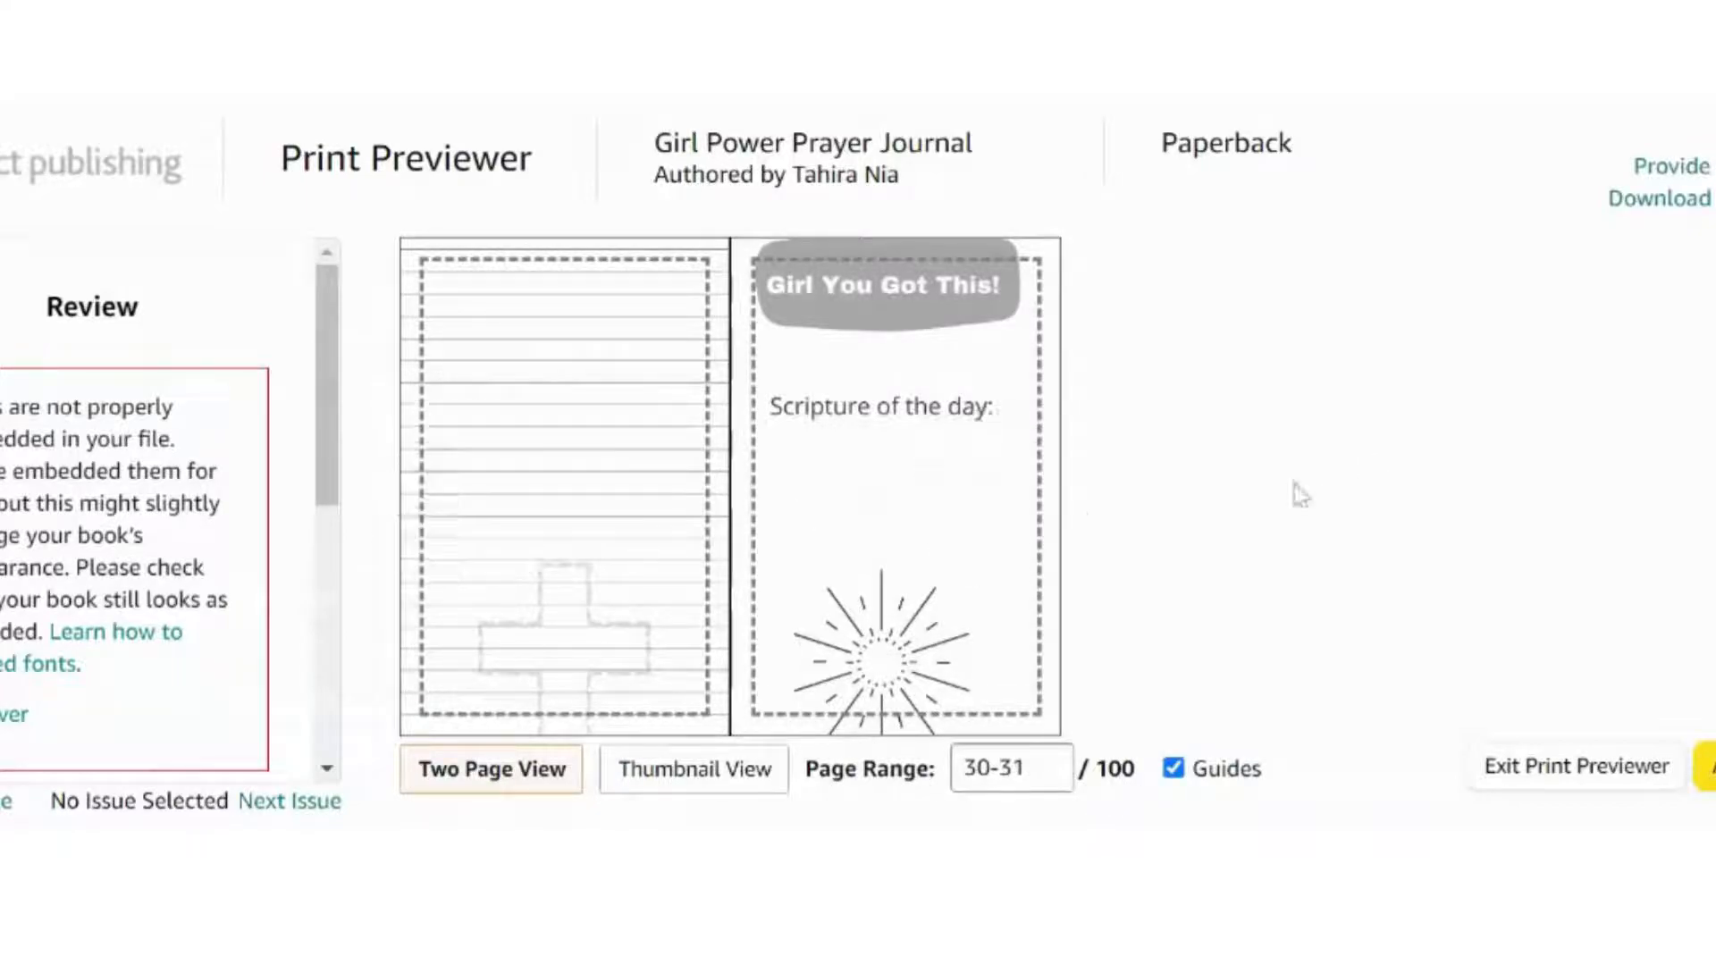
mouse_move(471, 498)
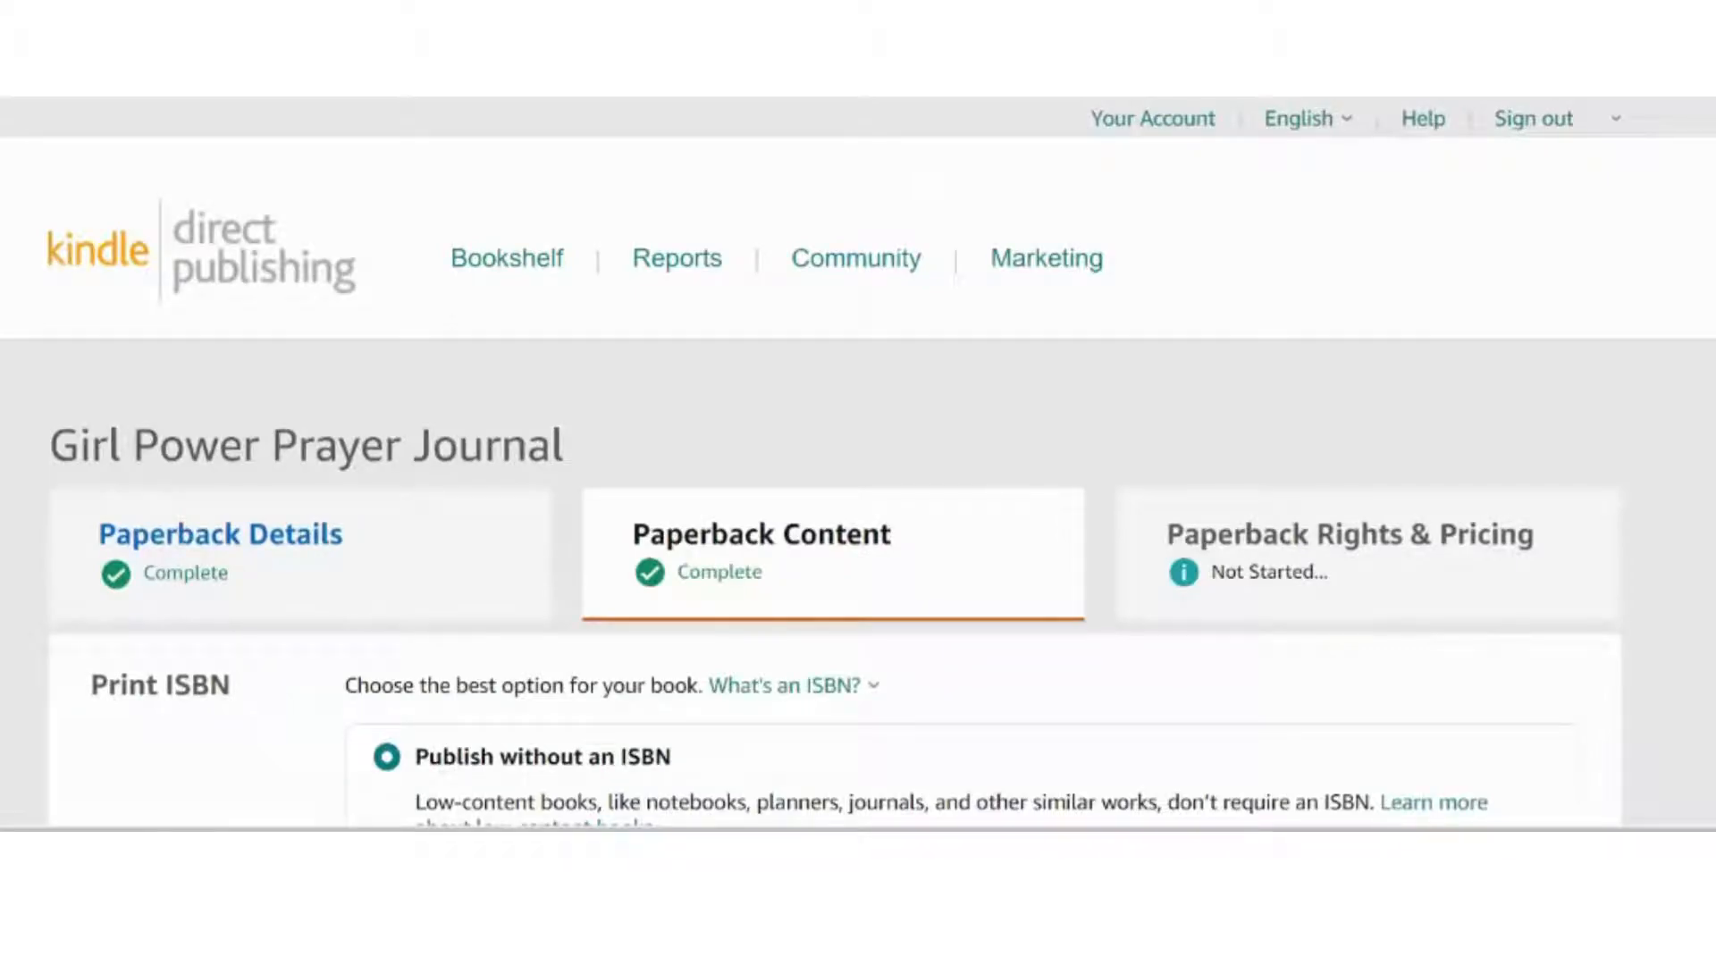
Review the print summary and printing costs, then save the paperback content and continue to the rights and pricing stage.
scroll(858, 463, "down", 20)
scroll(858, 462, "down", 15)
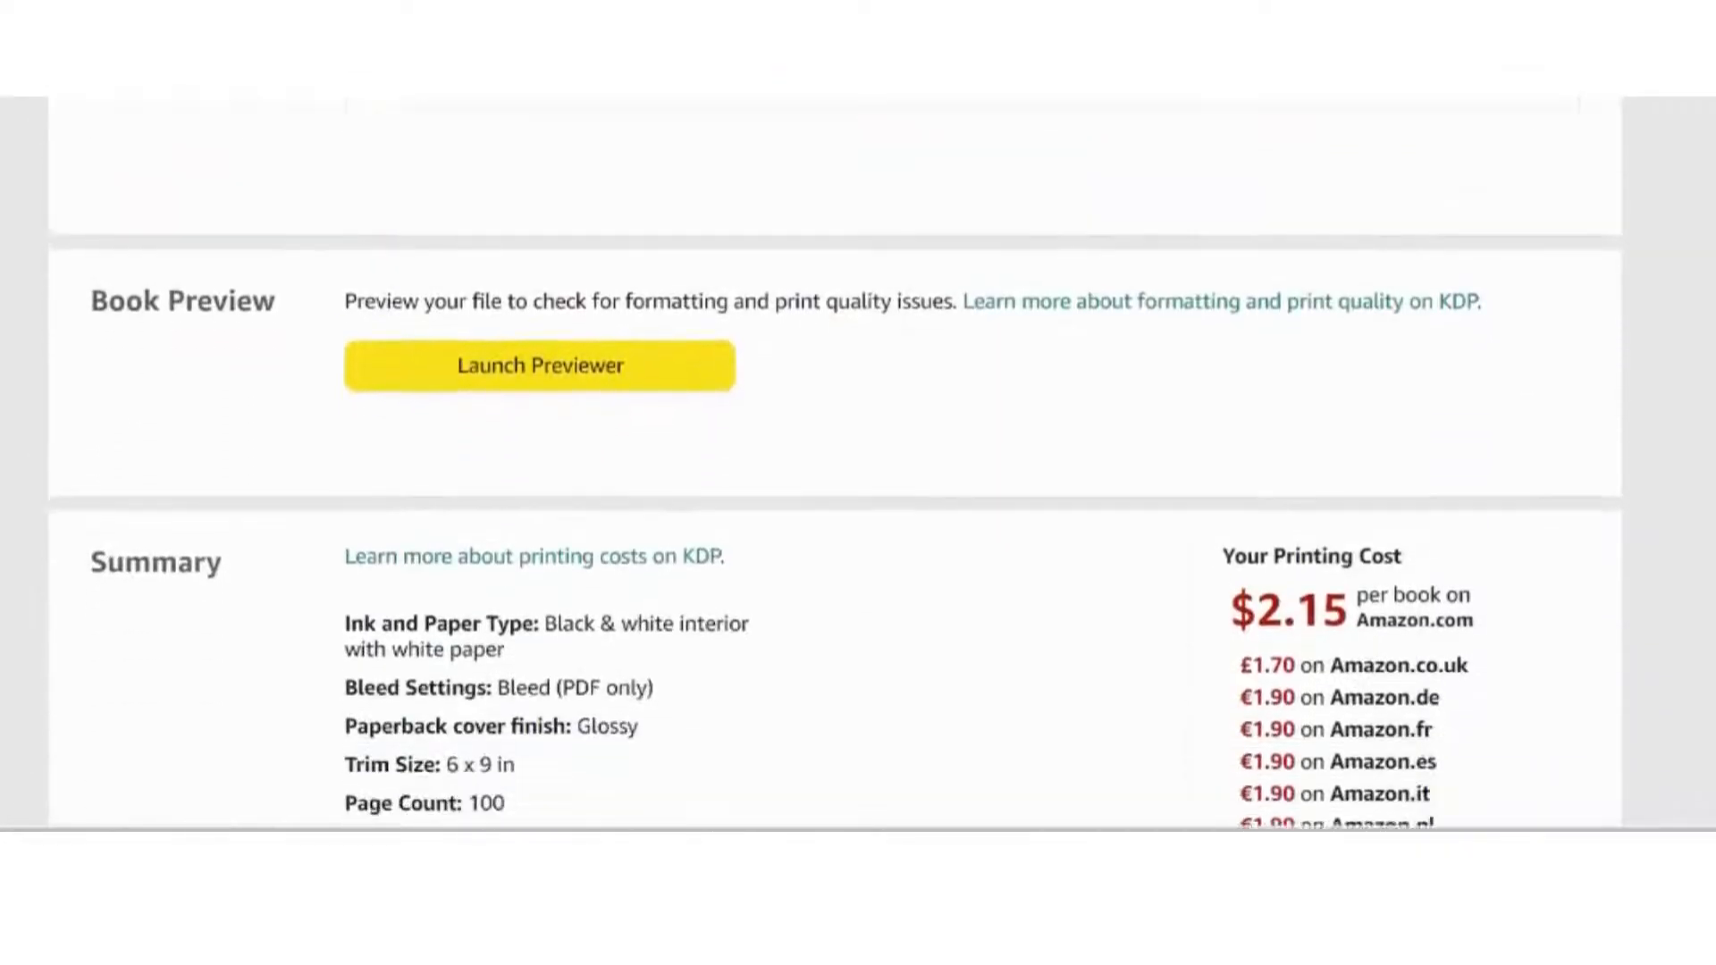
scroll(858, 462, "down", 4)
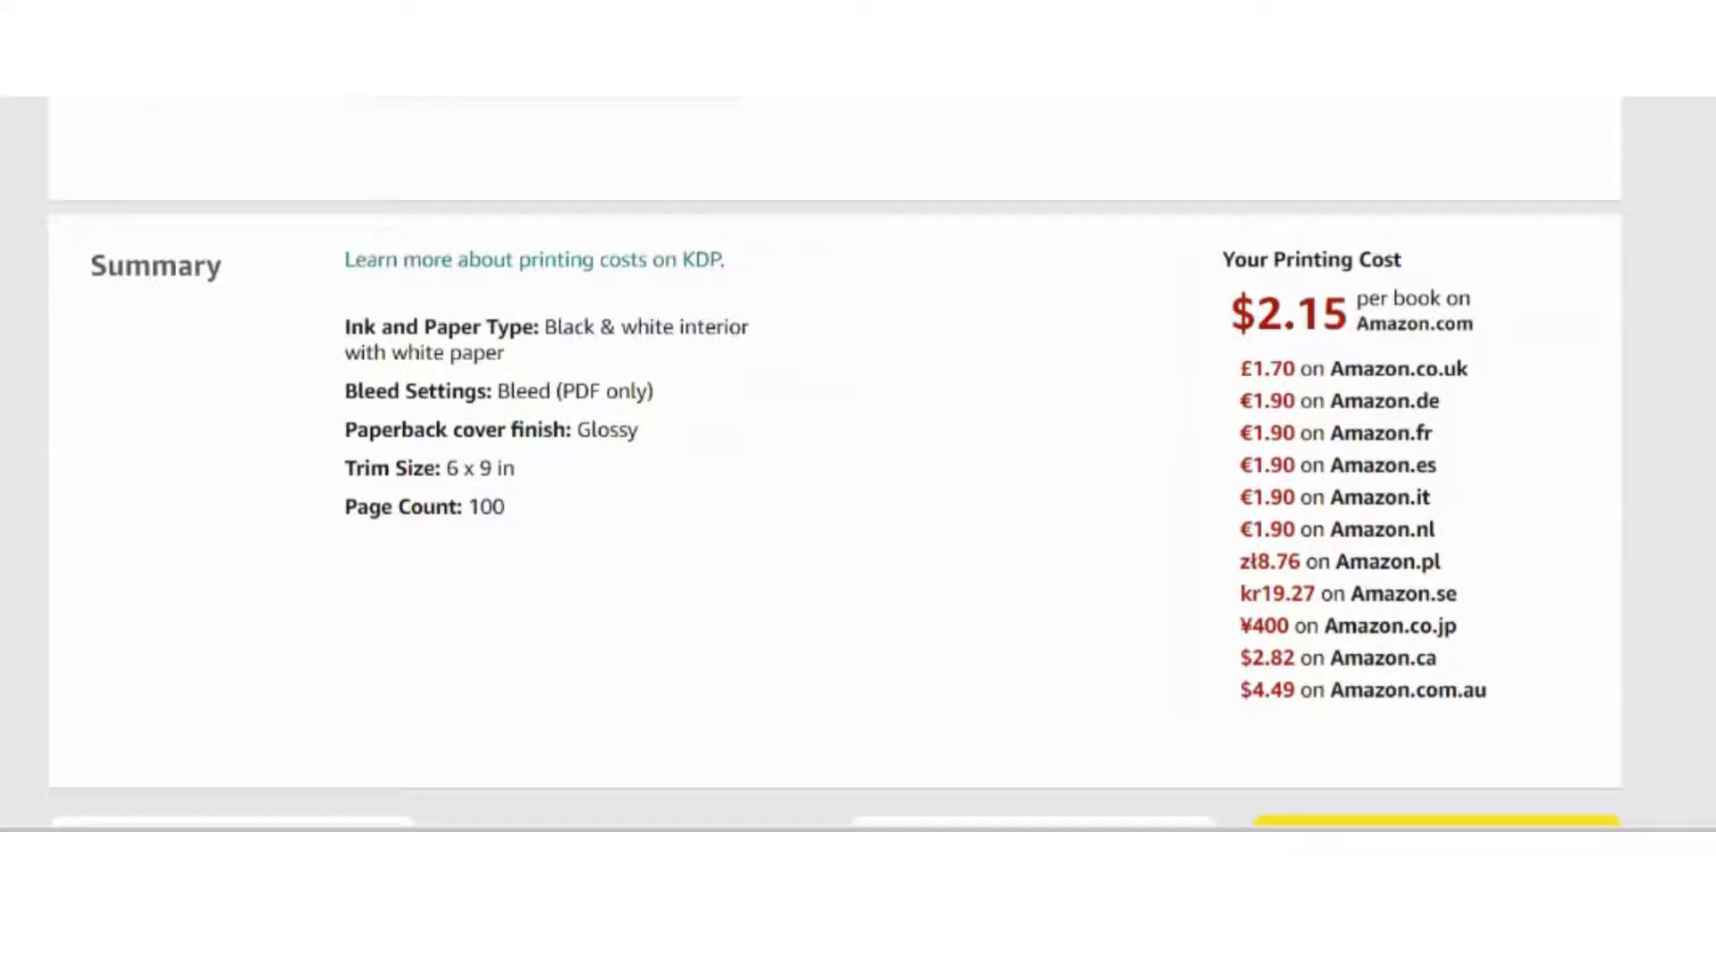
scroll(859, 447, "down", 3)
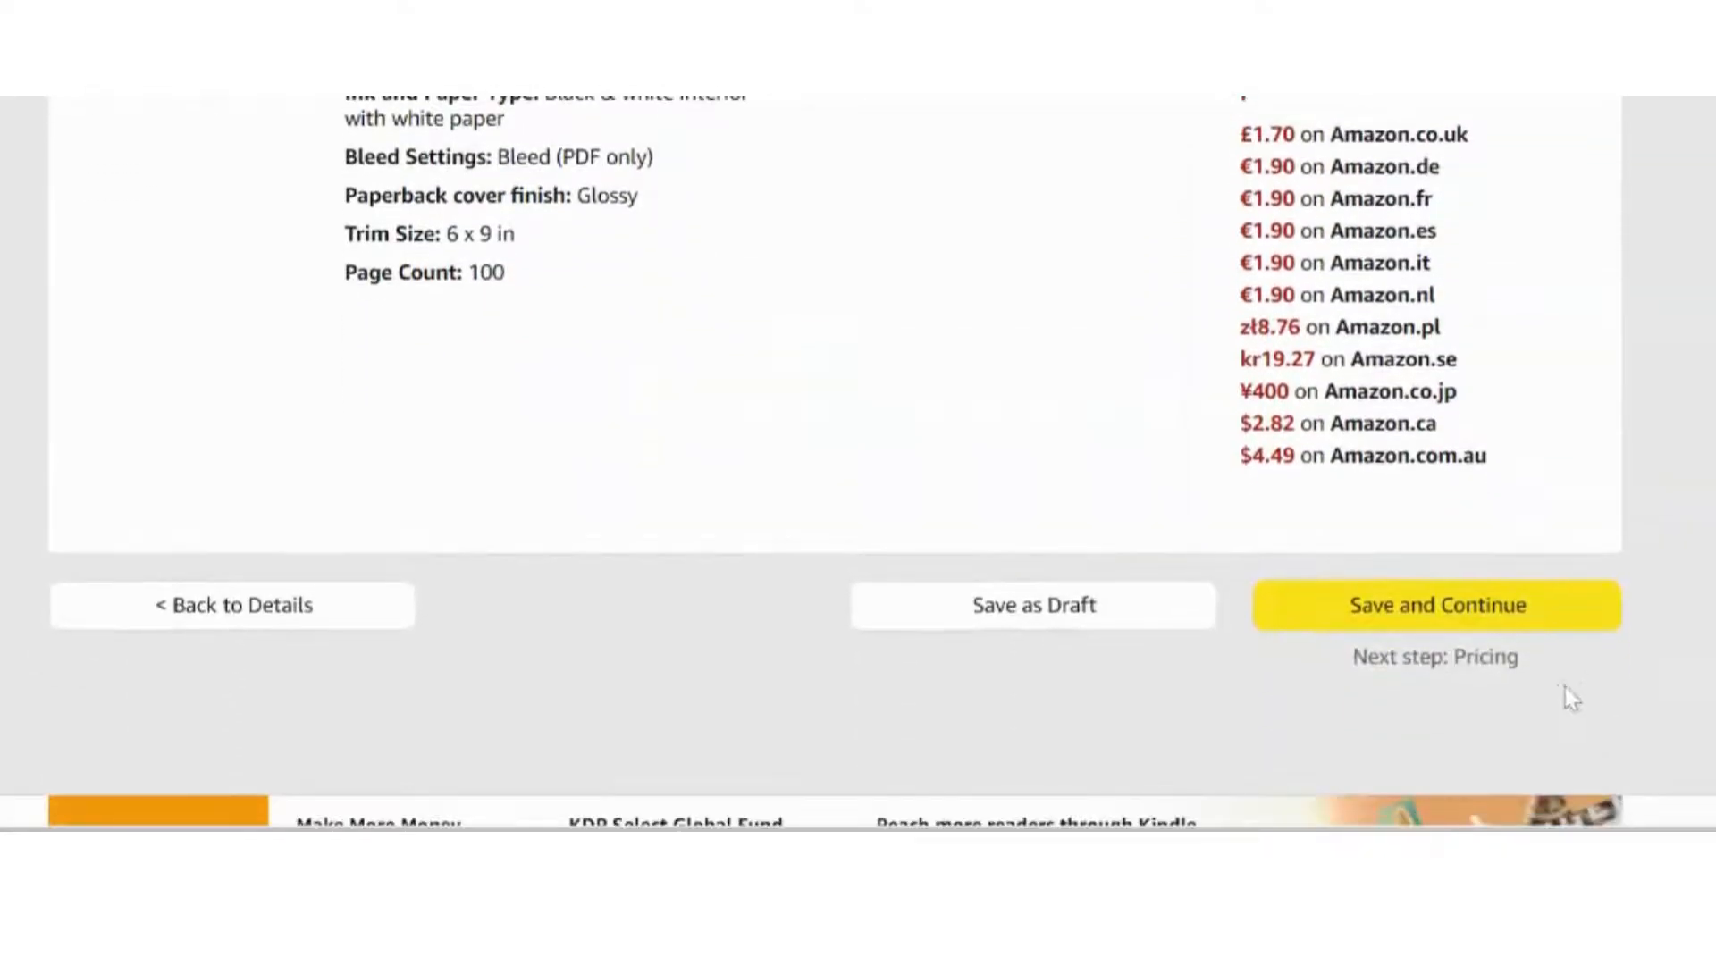
left_click(1476, 617)
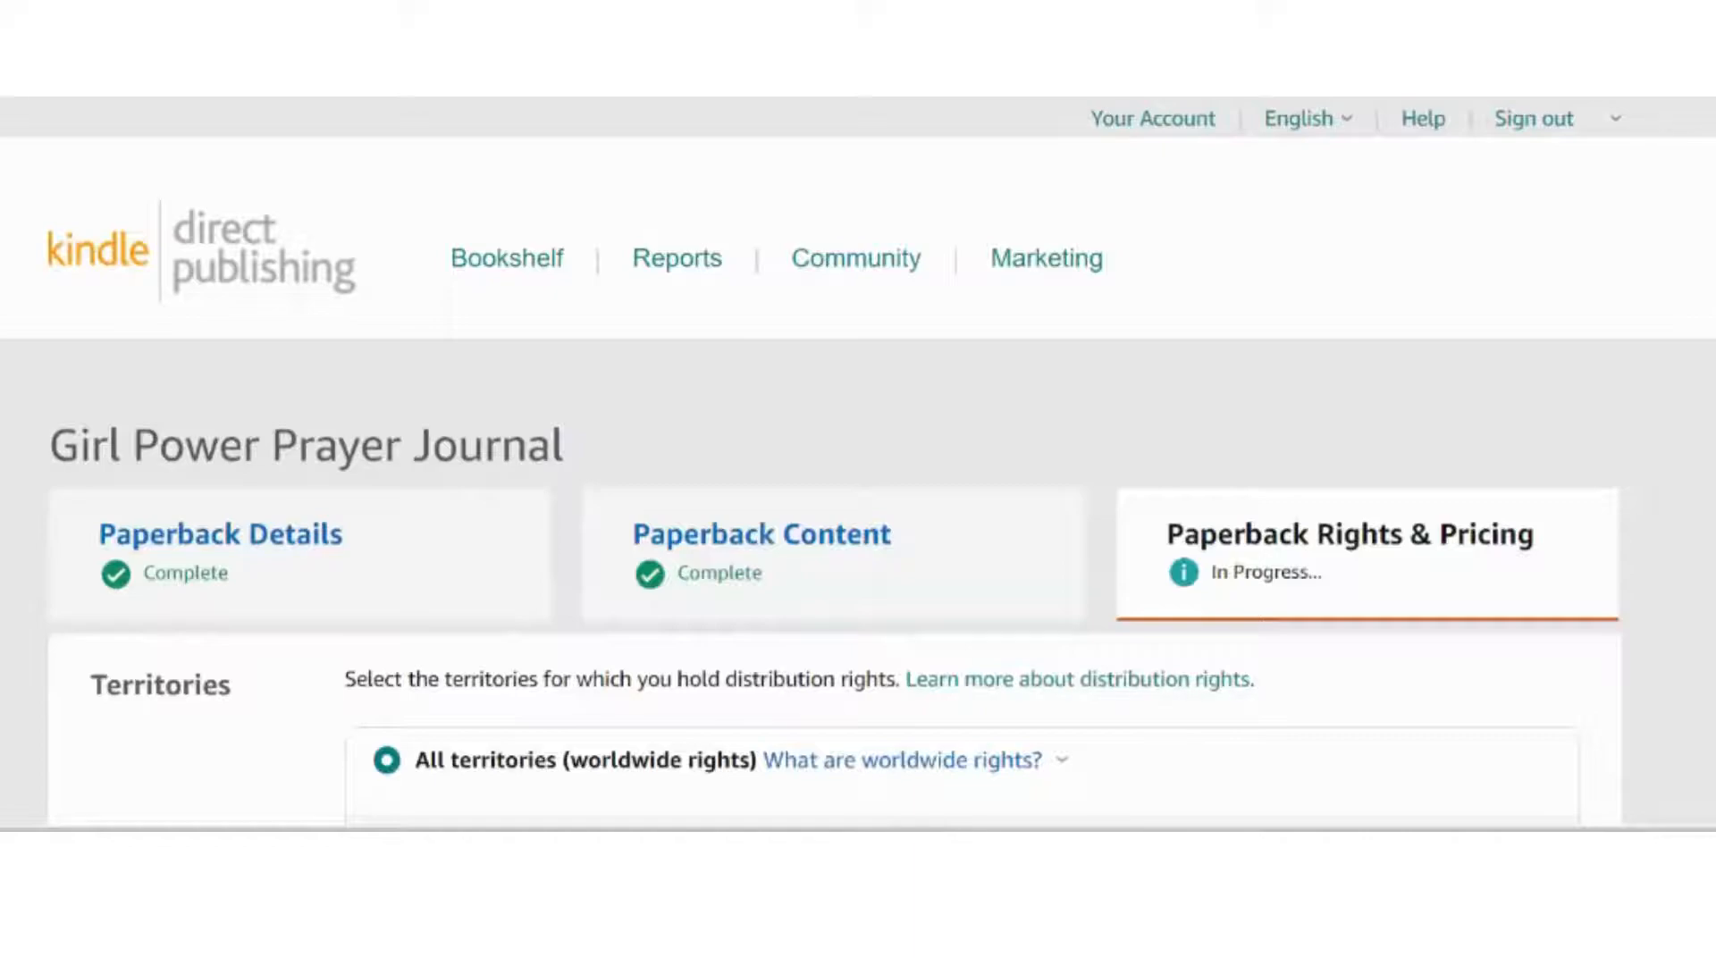
scroll(858, 464, "down", 2)
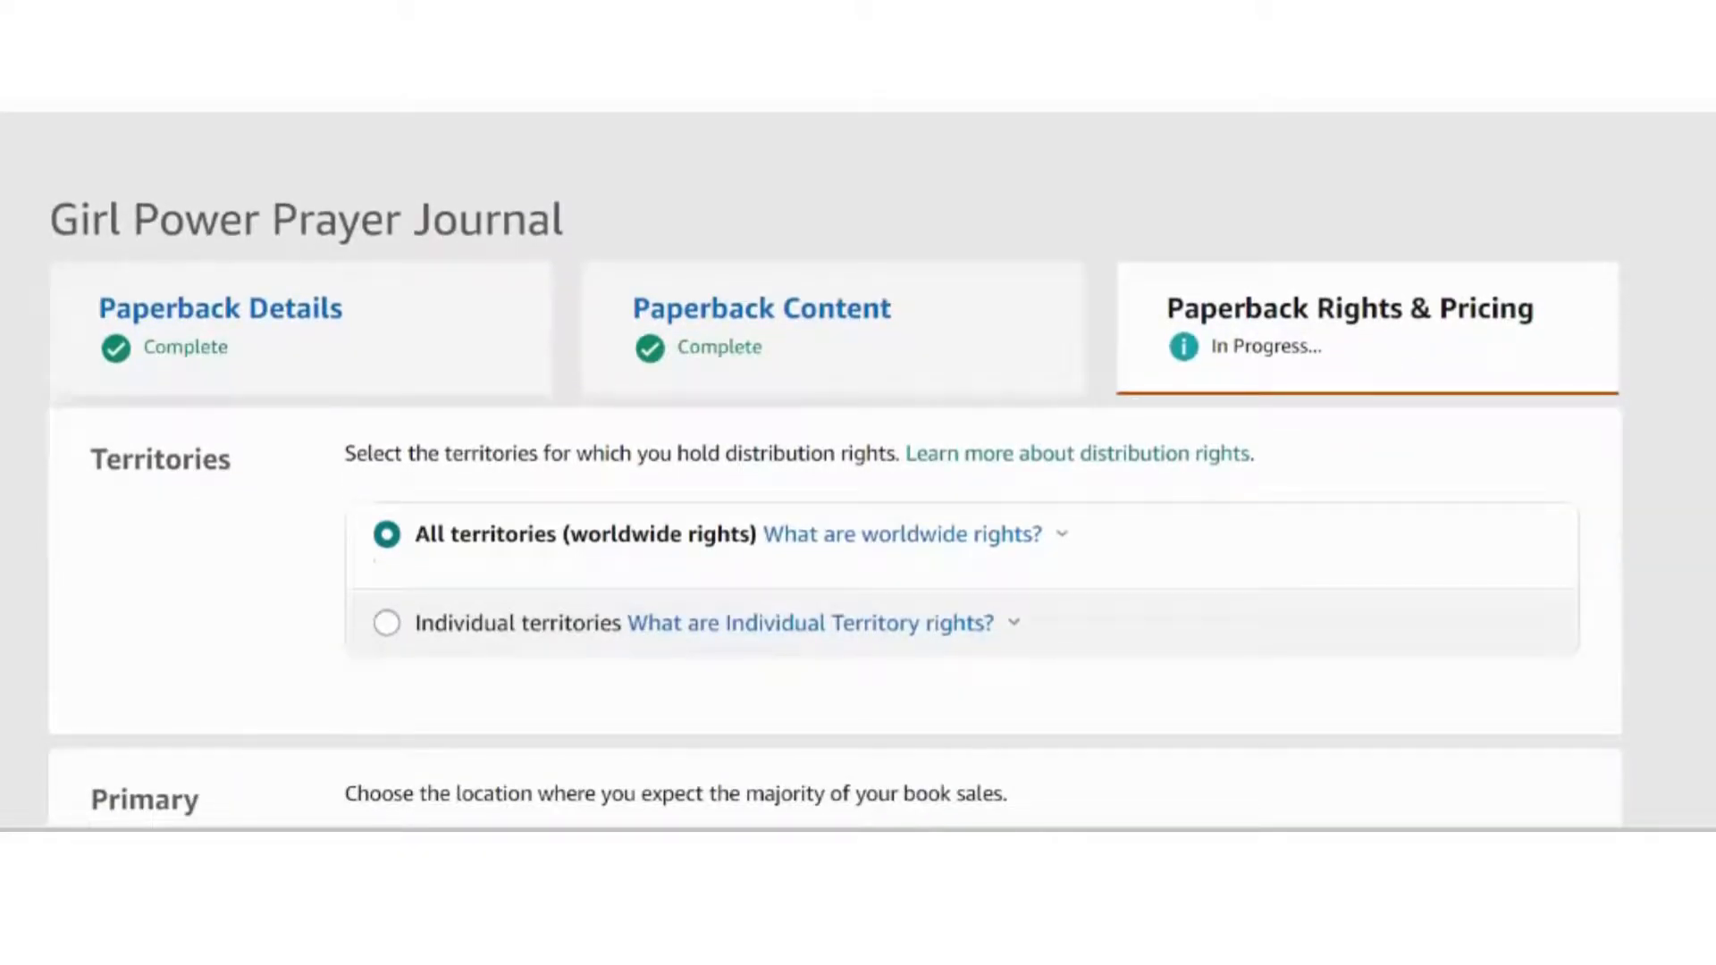
Set the Amazon.com list price to 7.99 USD in the pricing, royalty, and distribution section.
scroll(858, 465, "down", 2)
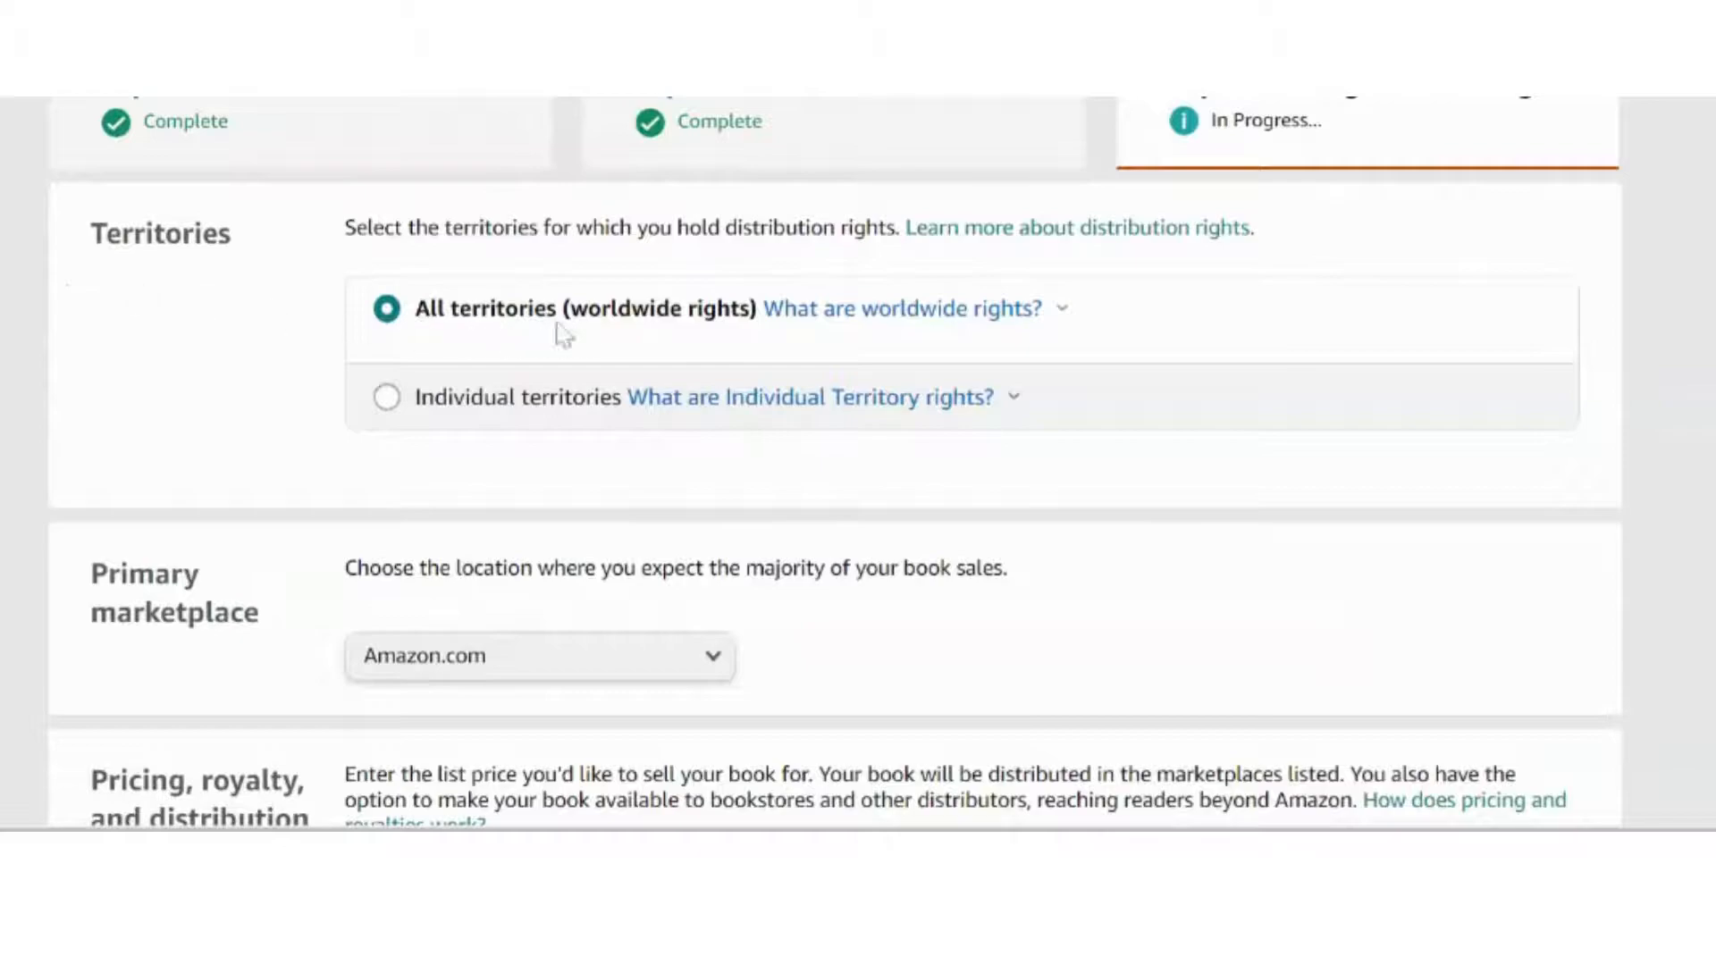
scroll(836, 461, "down", 3)
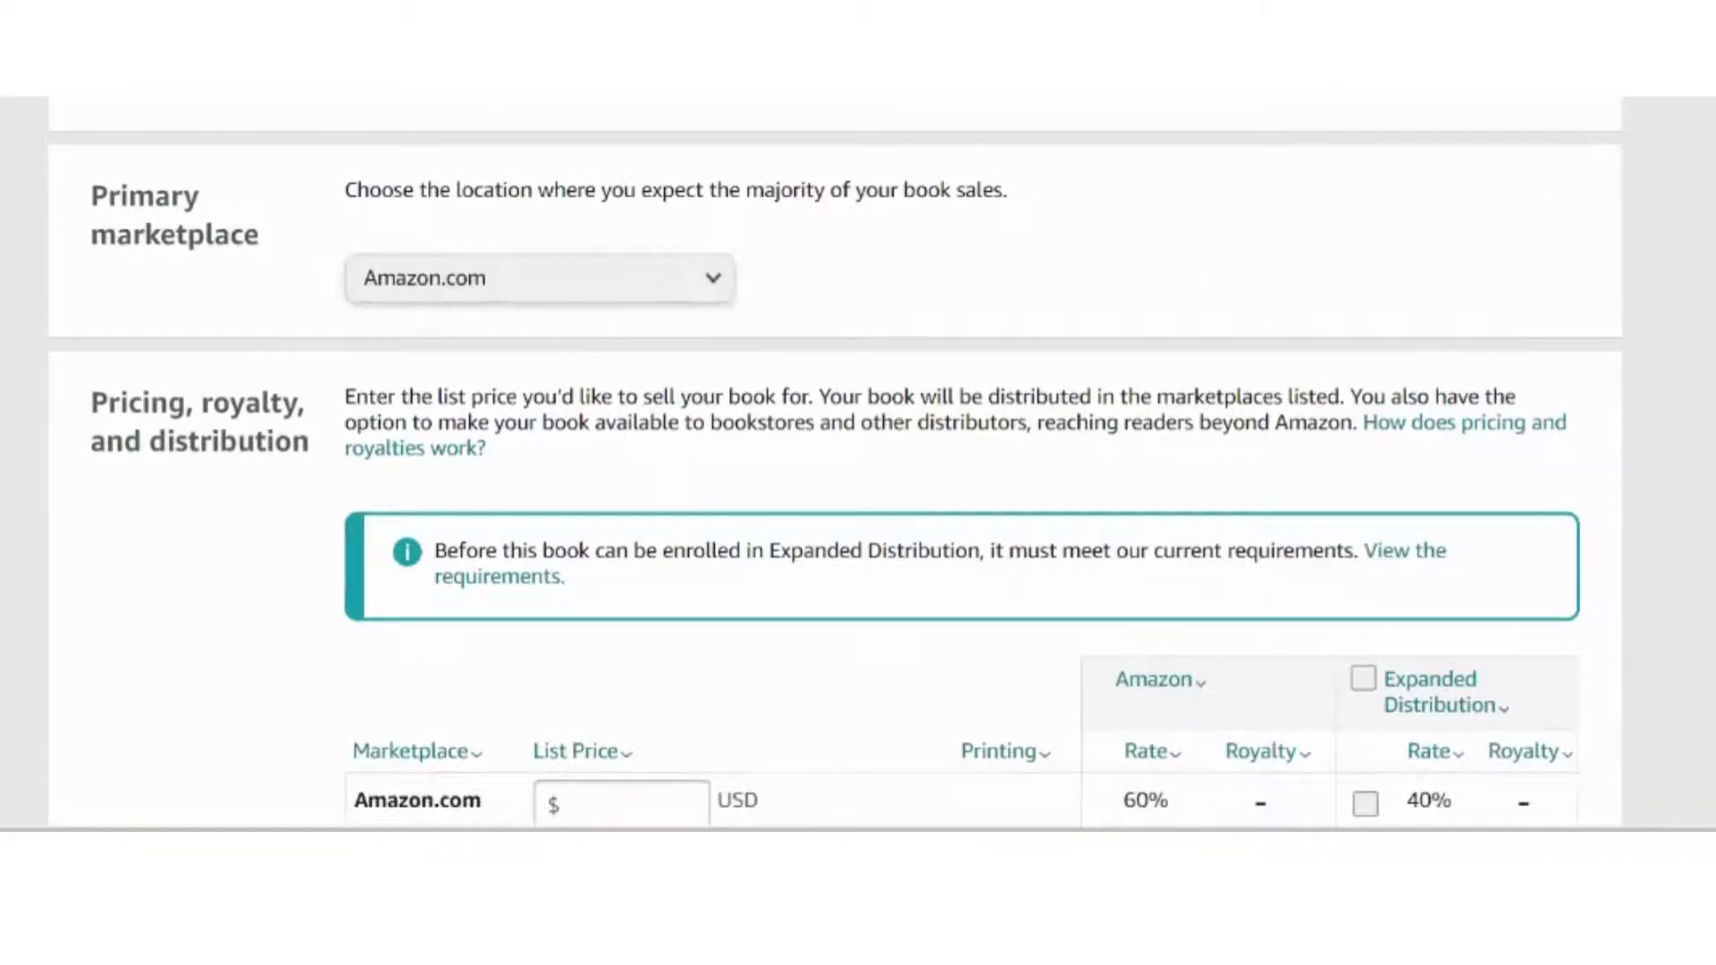
scroll(520, 474, "down", 3)
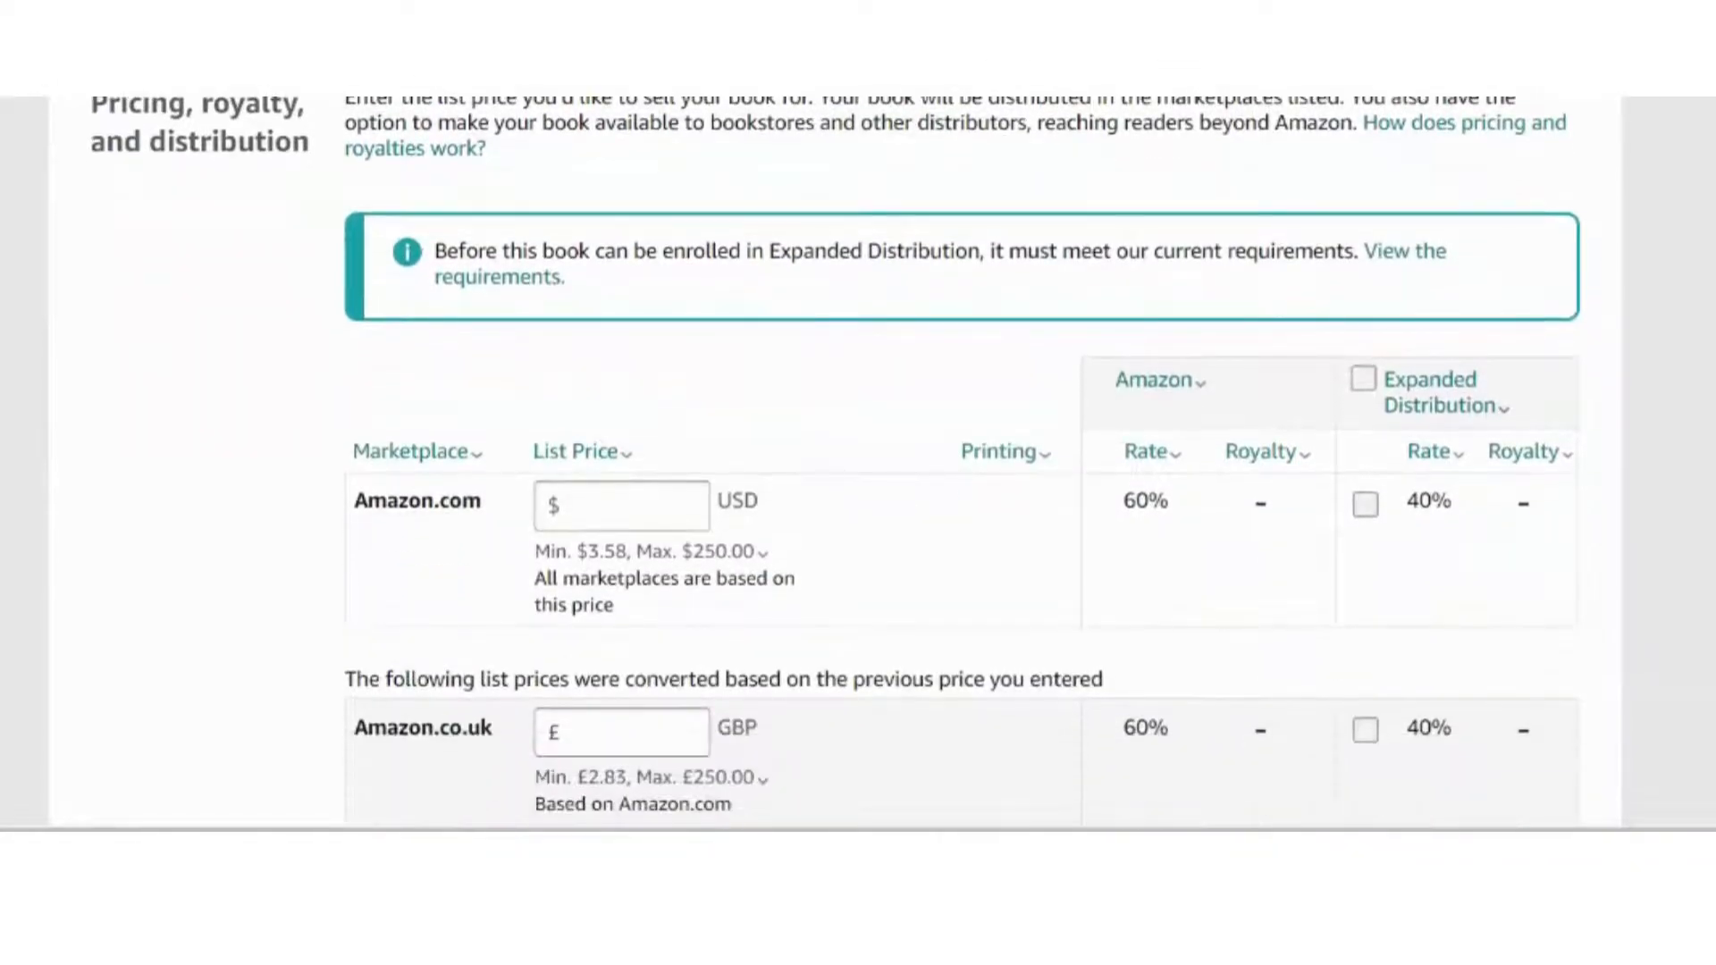
left_click(581, 506)
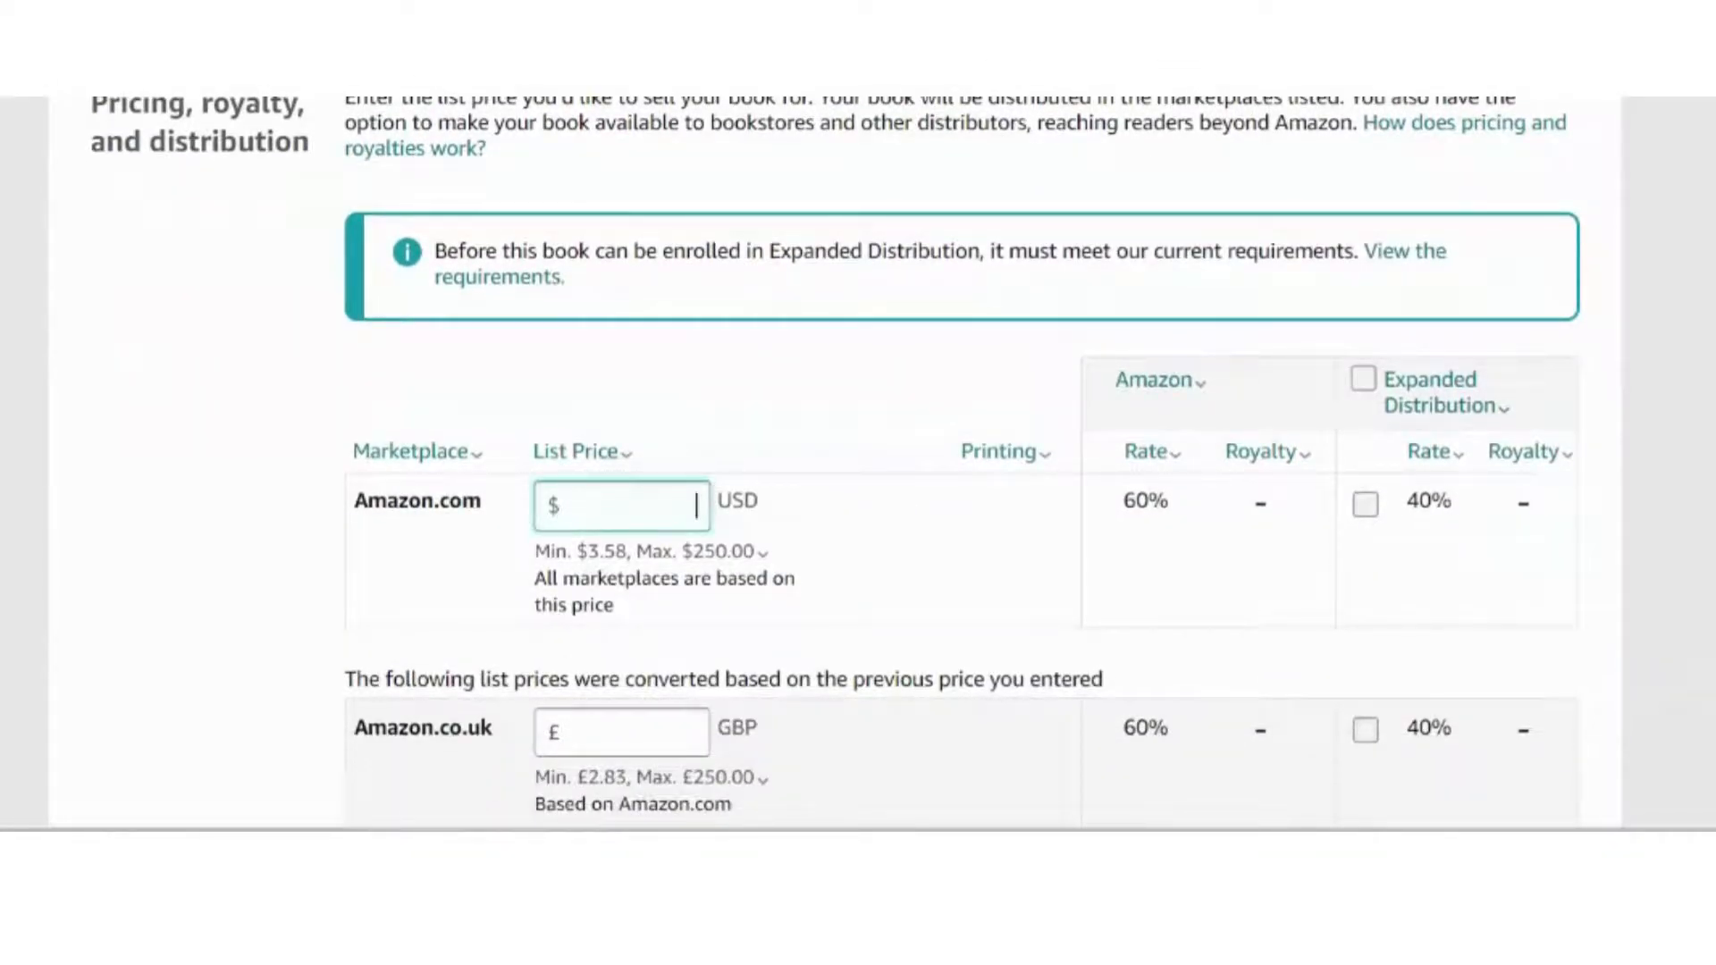
type("7.99")
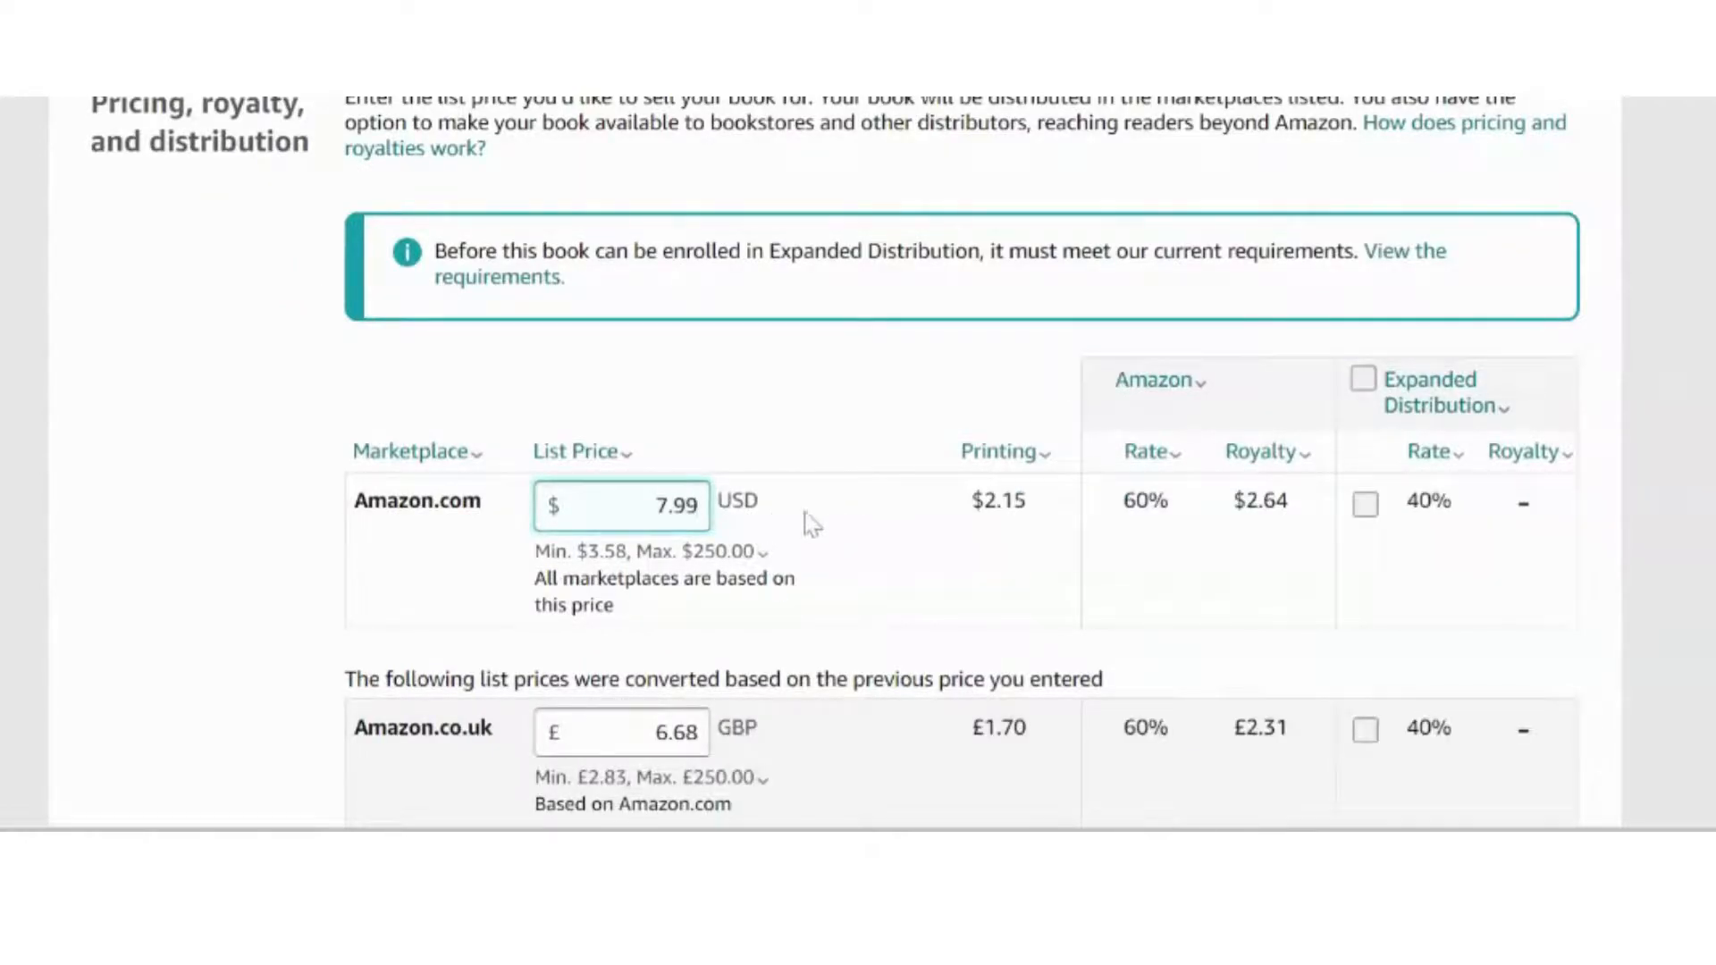
left_click(1158, 380)
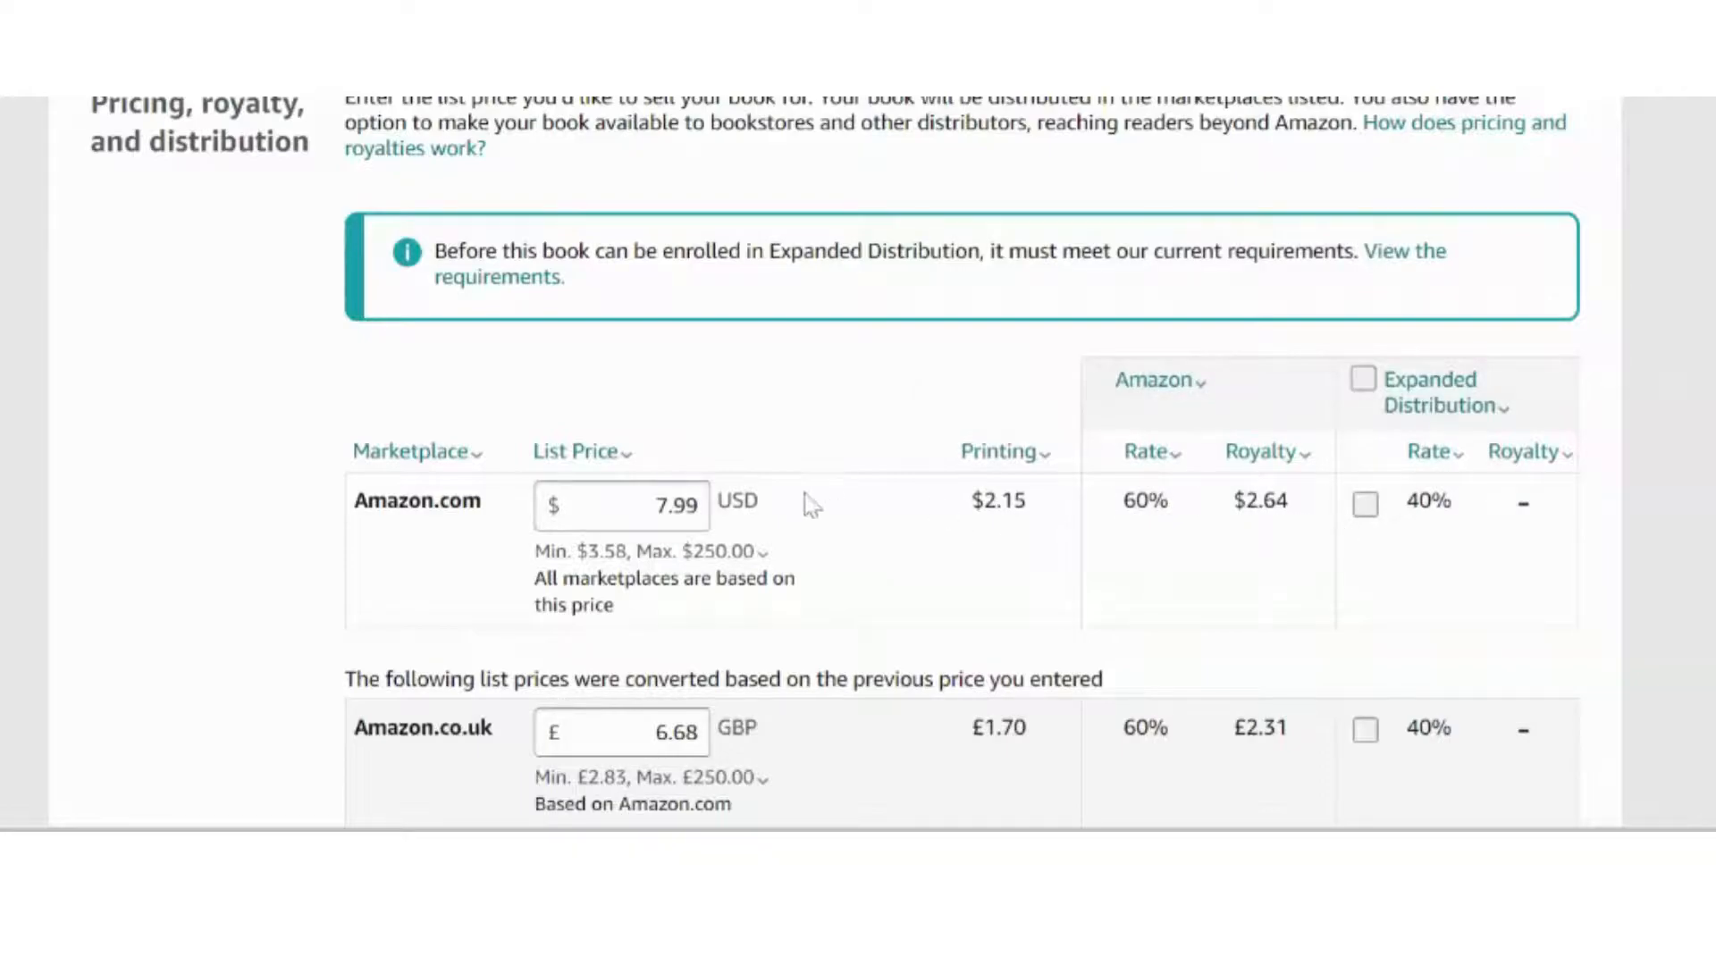
Try an Amazon.com list price of 11.99 USD to compare the royalty, and set it back to 7.99 USD.
left_click(669, 506)
key("BackSpace")
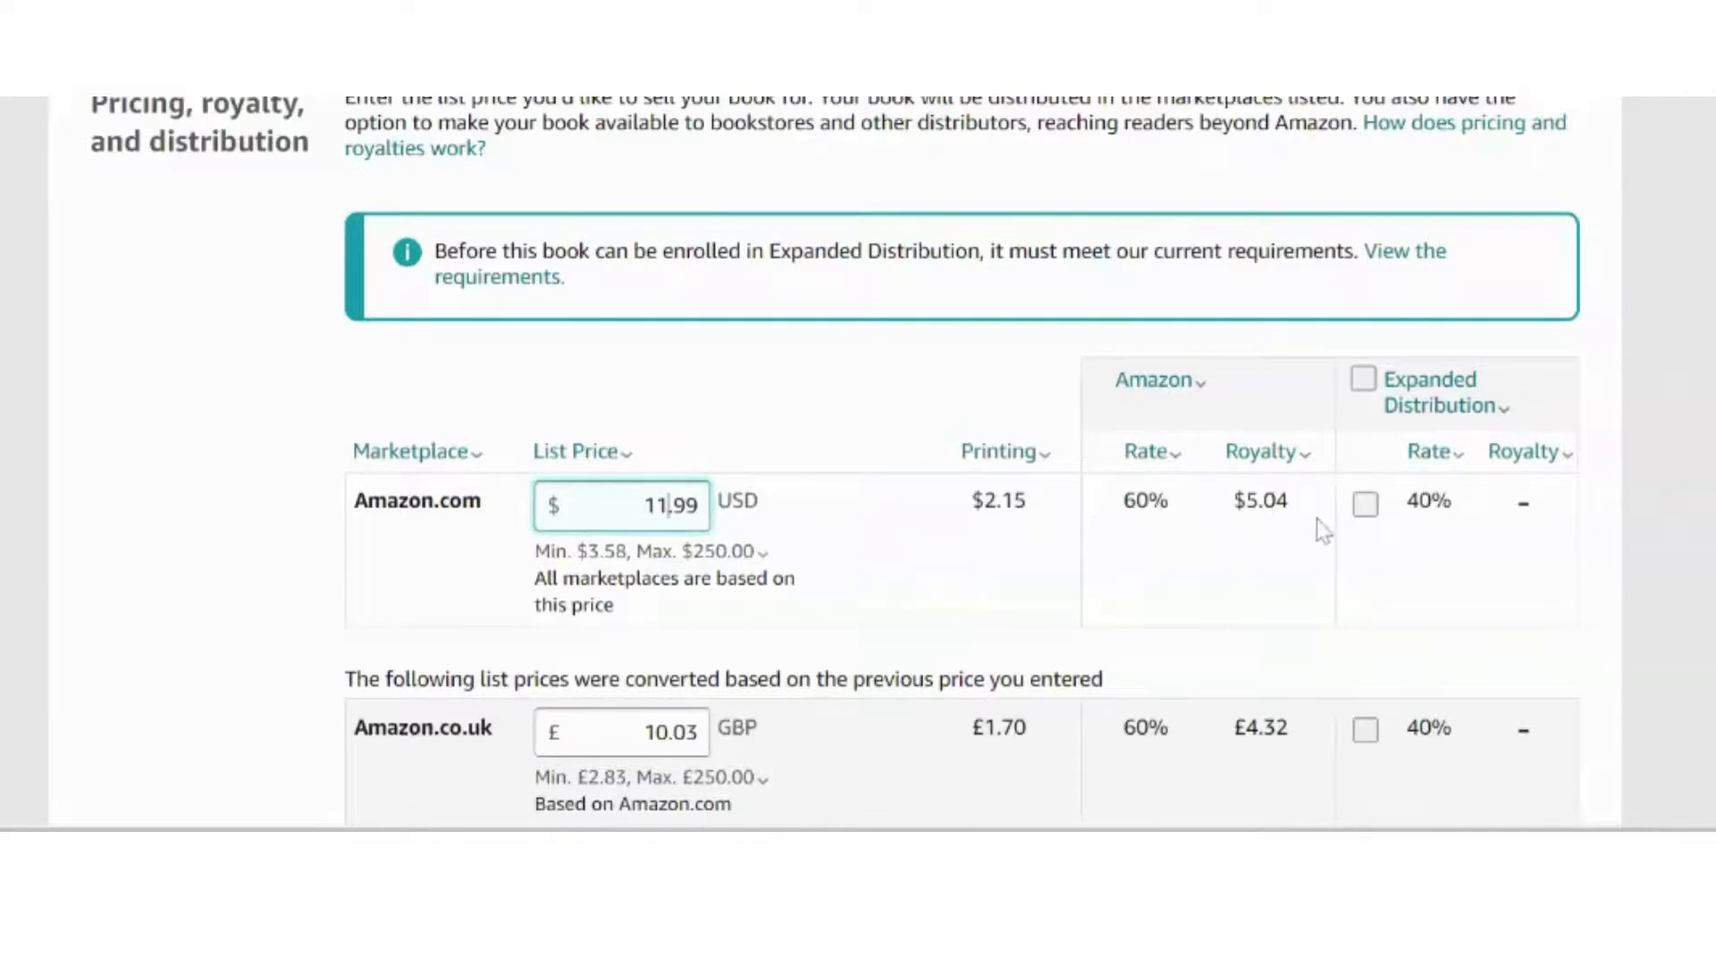
key("BackSpace")
key("BackSpace")
type("7")
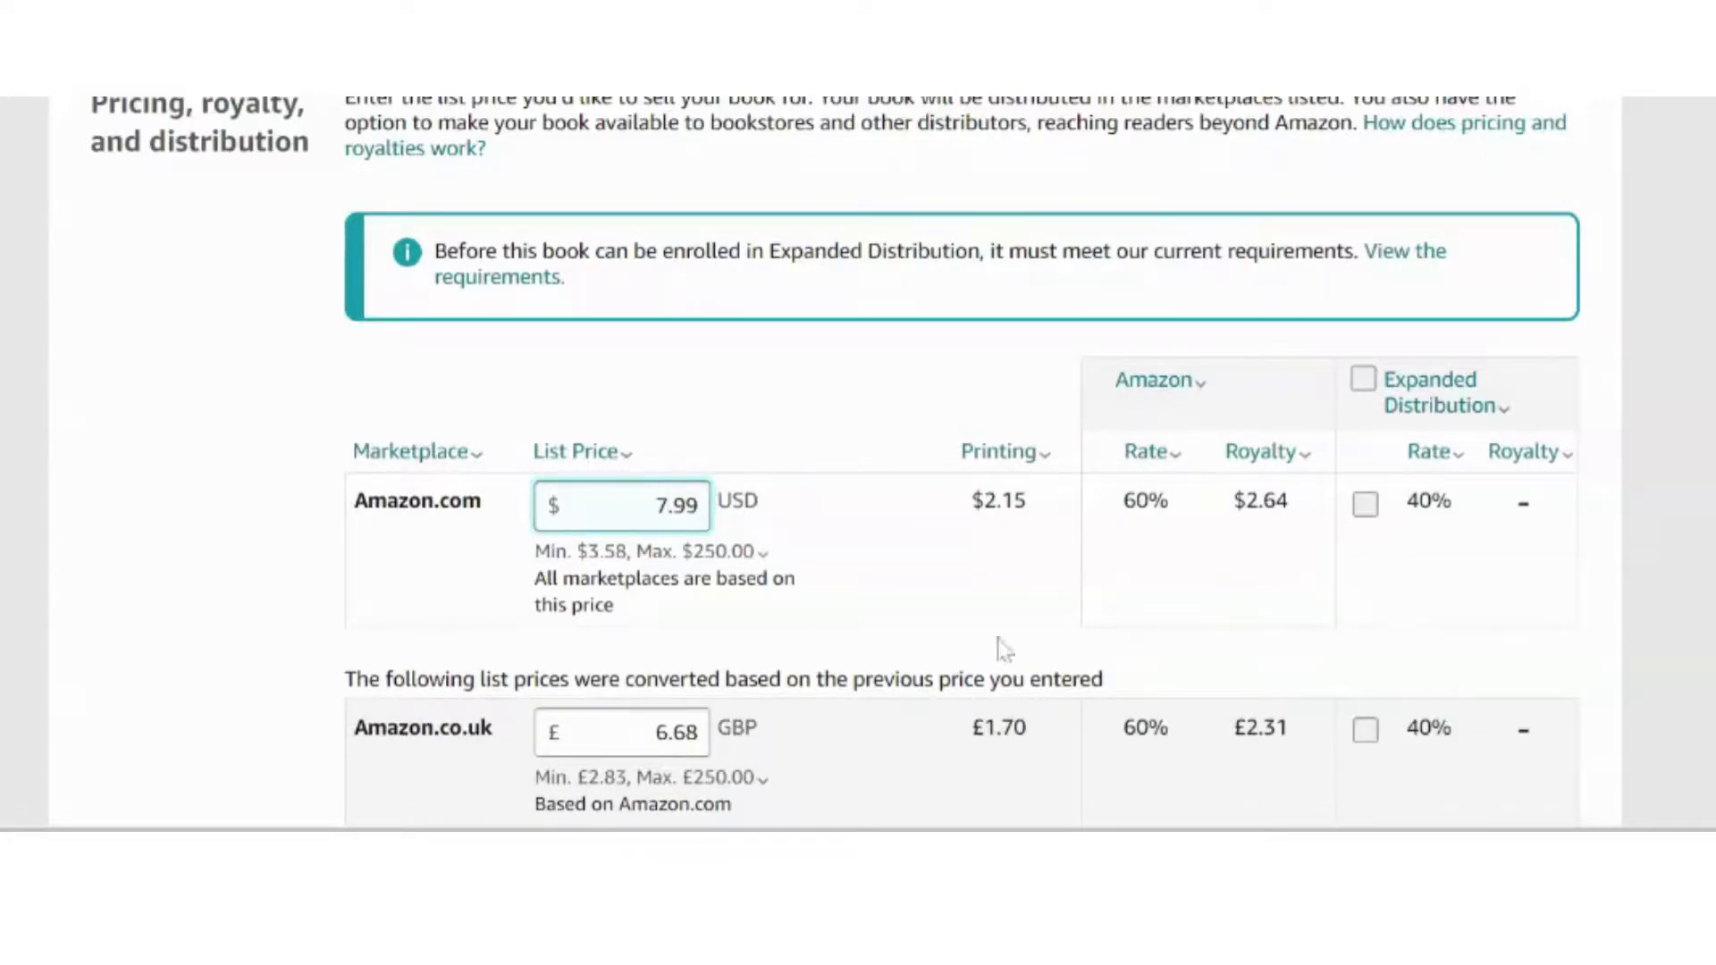
Review the converted marketplace prices, the terms and conditions, and the proof and publishing options, and return to the beginning of the rights and pricing page.
scroll(961, 464, "down", 15)
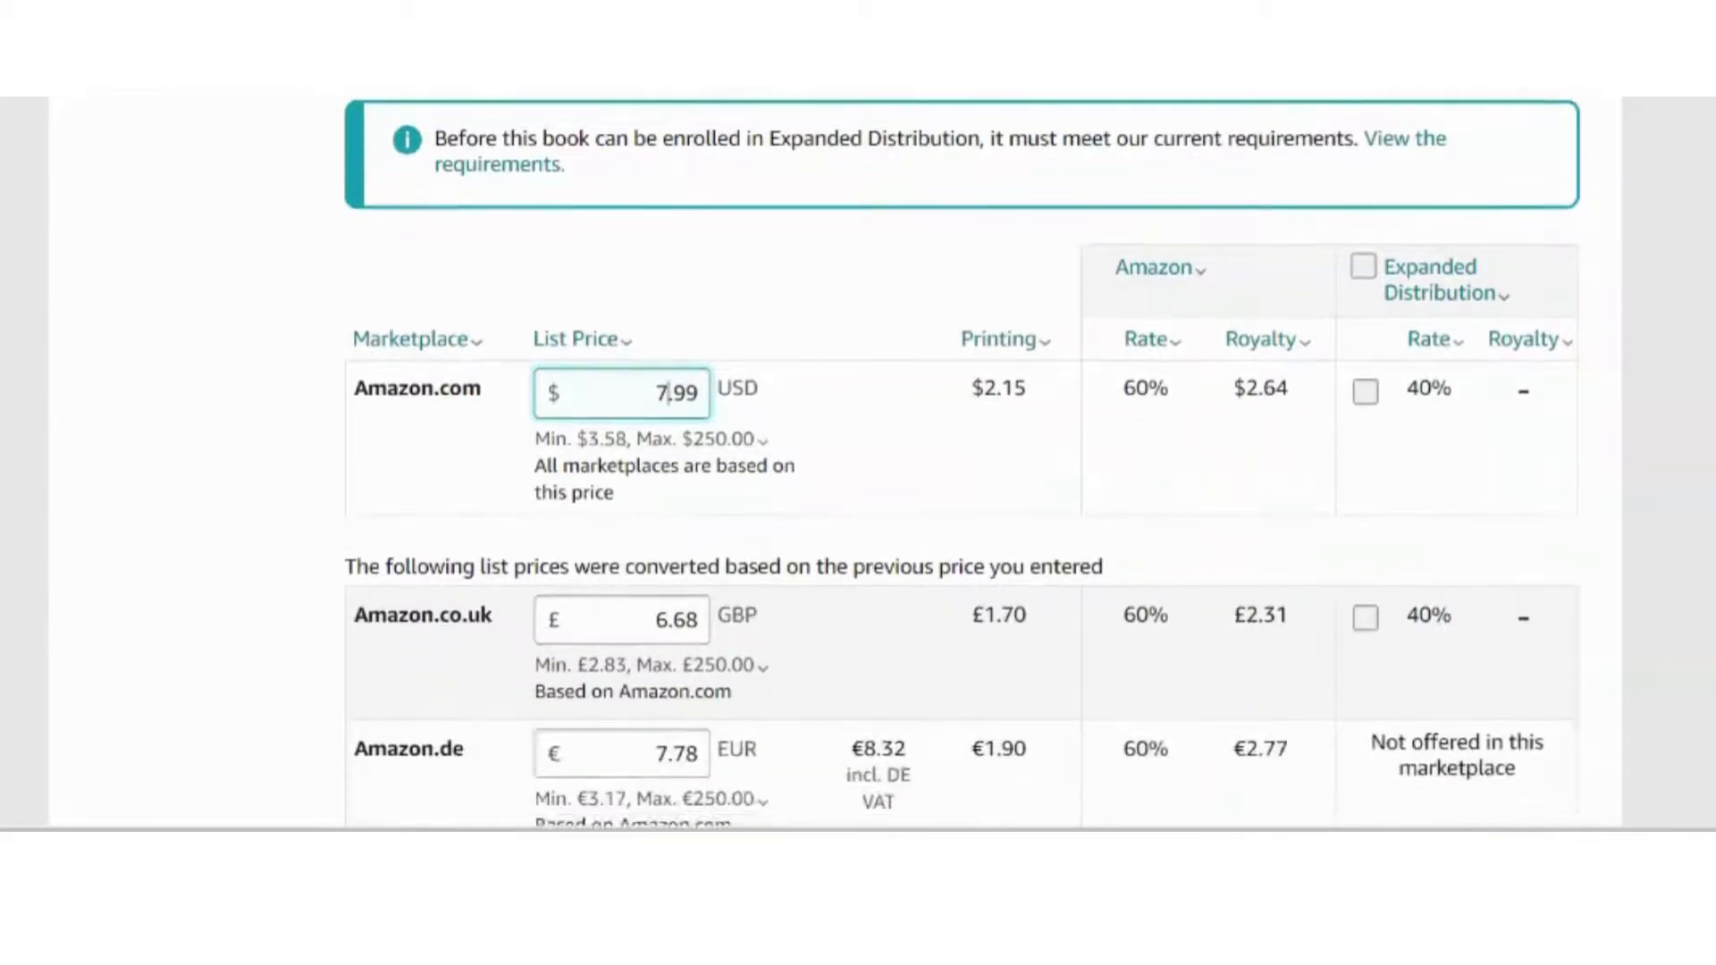
scroll(960, 464, "down", 8)
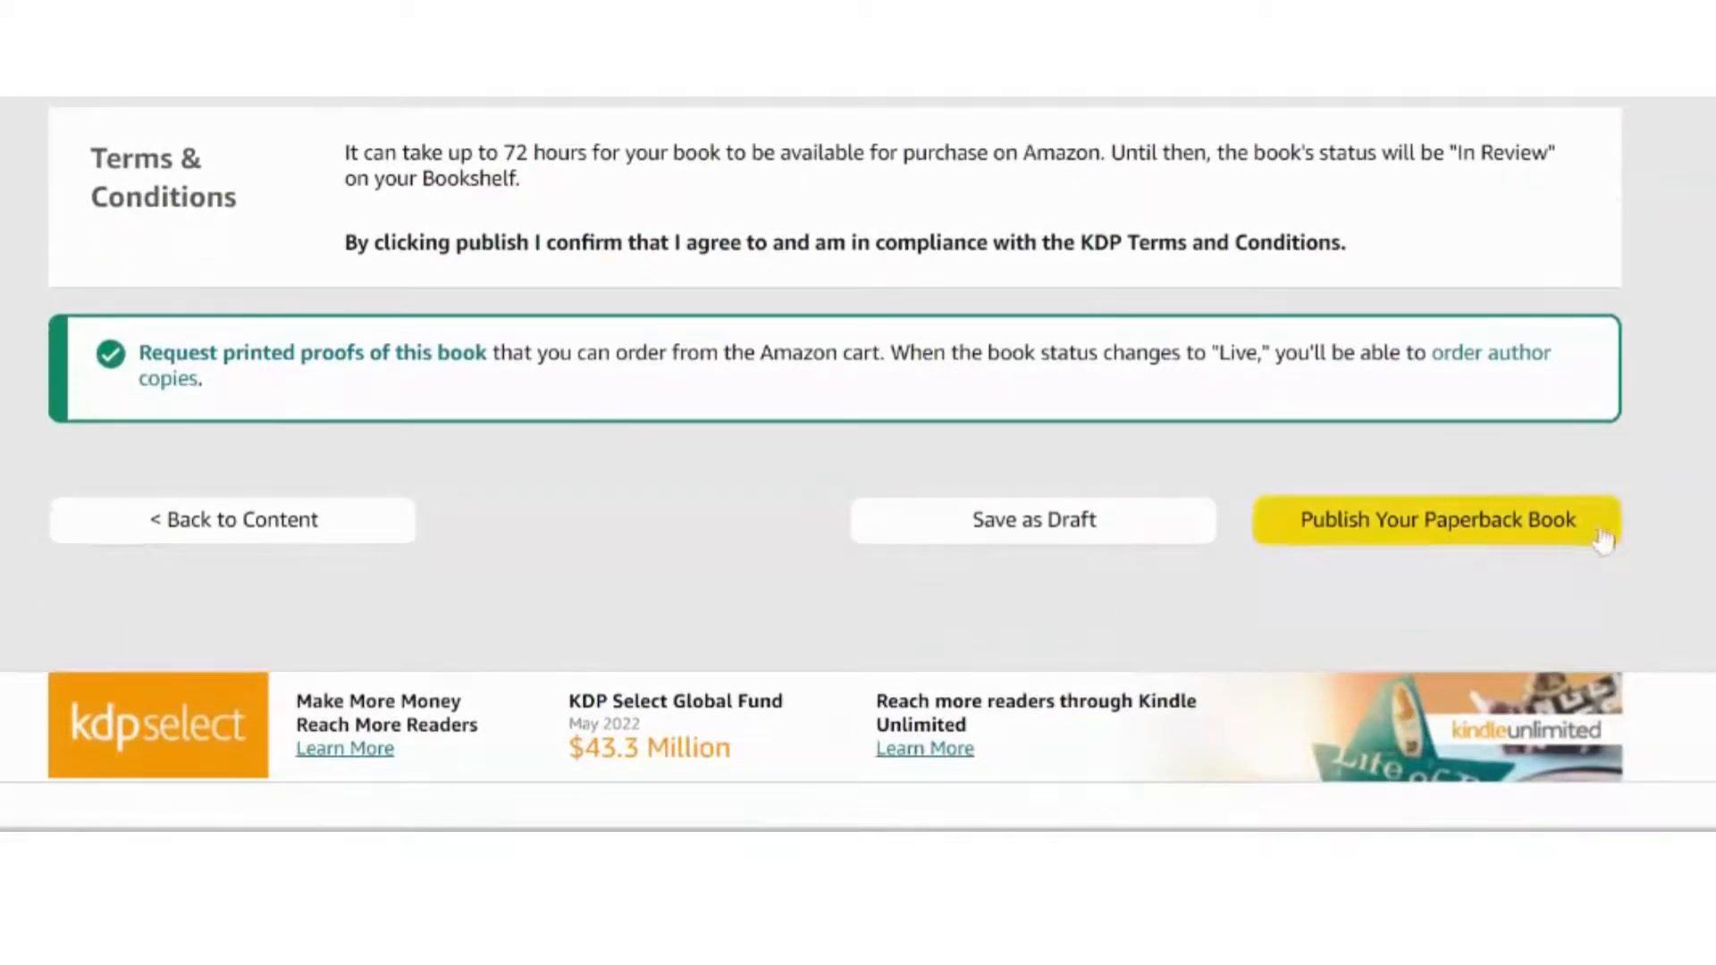
scroll(961, 464, "down", 2)
scroll(961, 464, "up", 8)
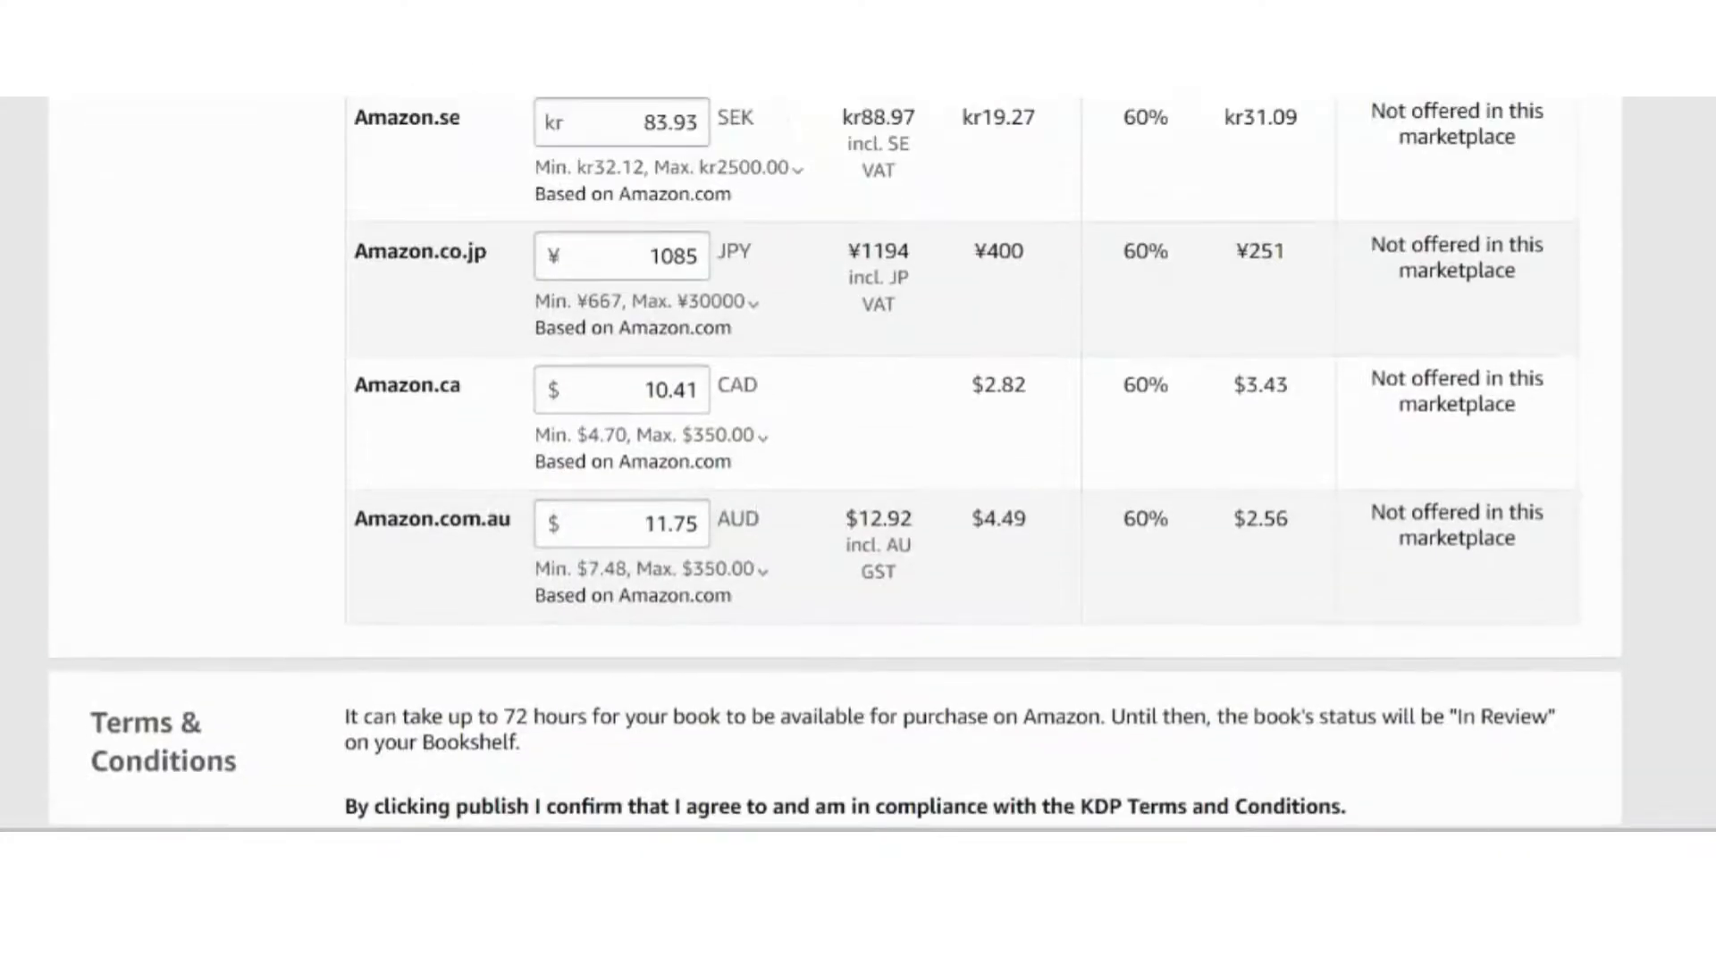
scroll(858, 464, "down", 6)
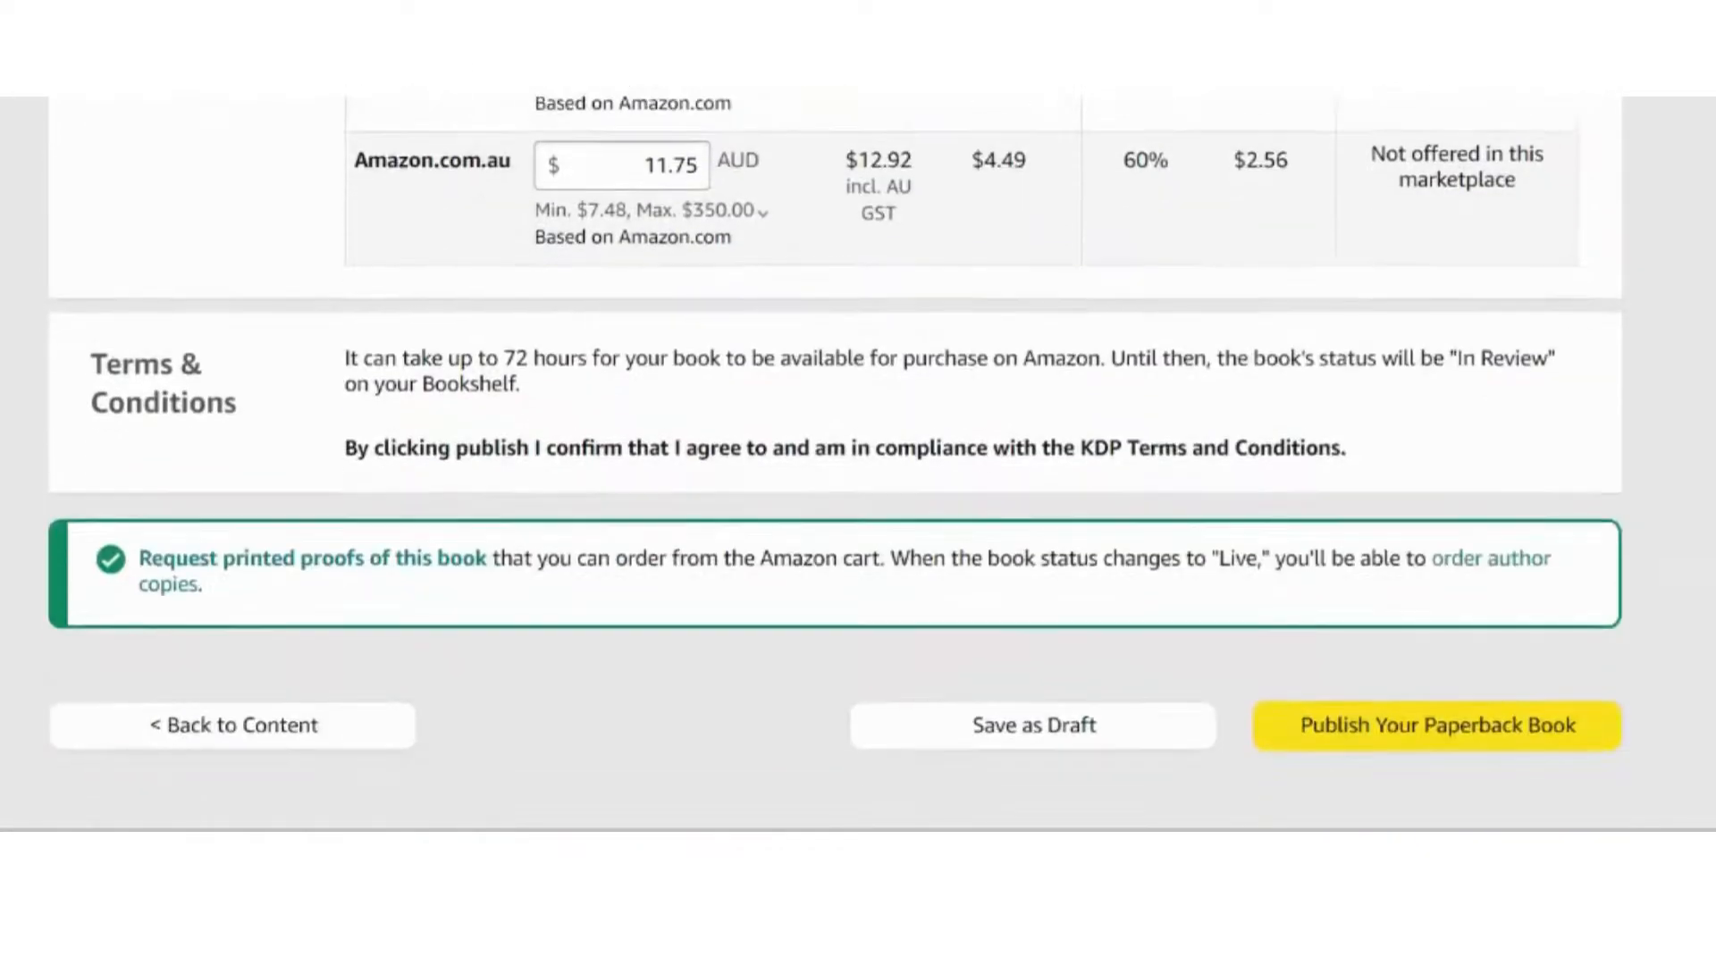
scroll(858, 464, "up", 3)
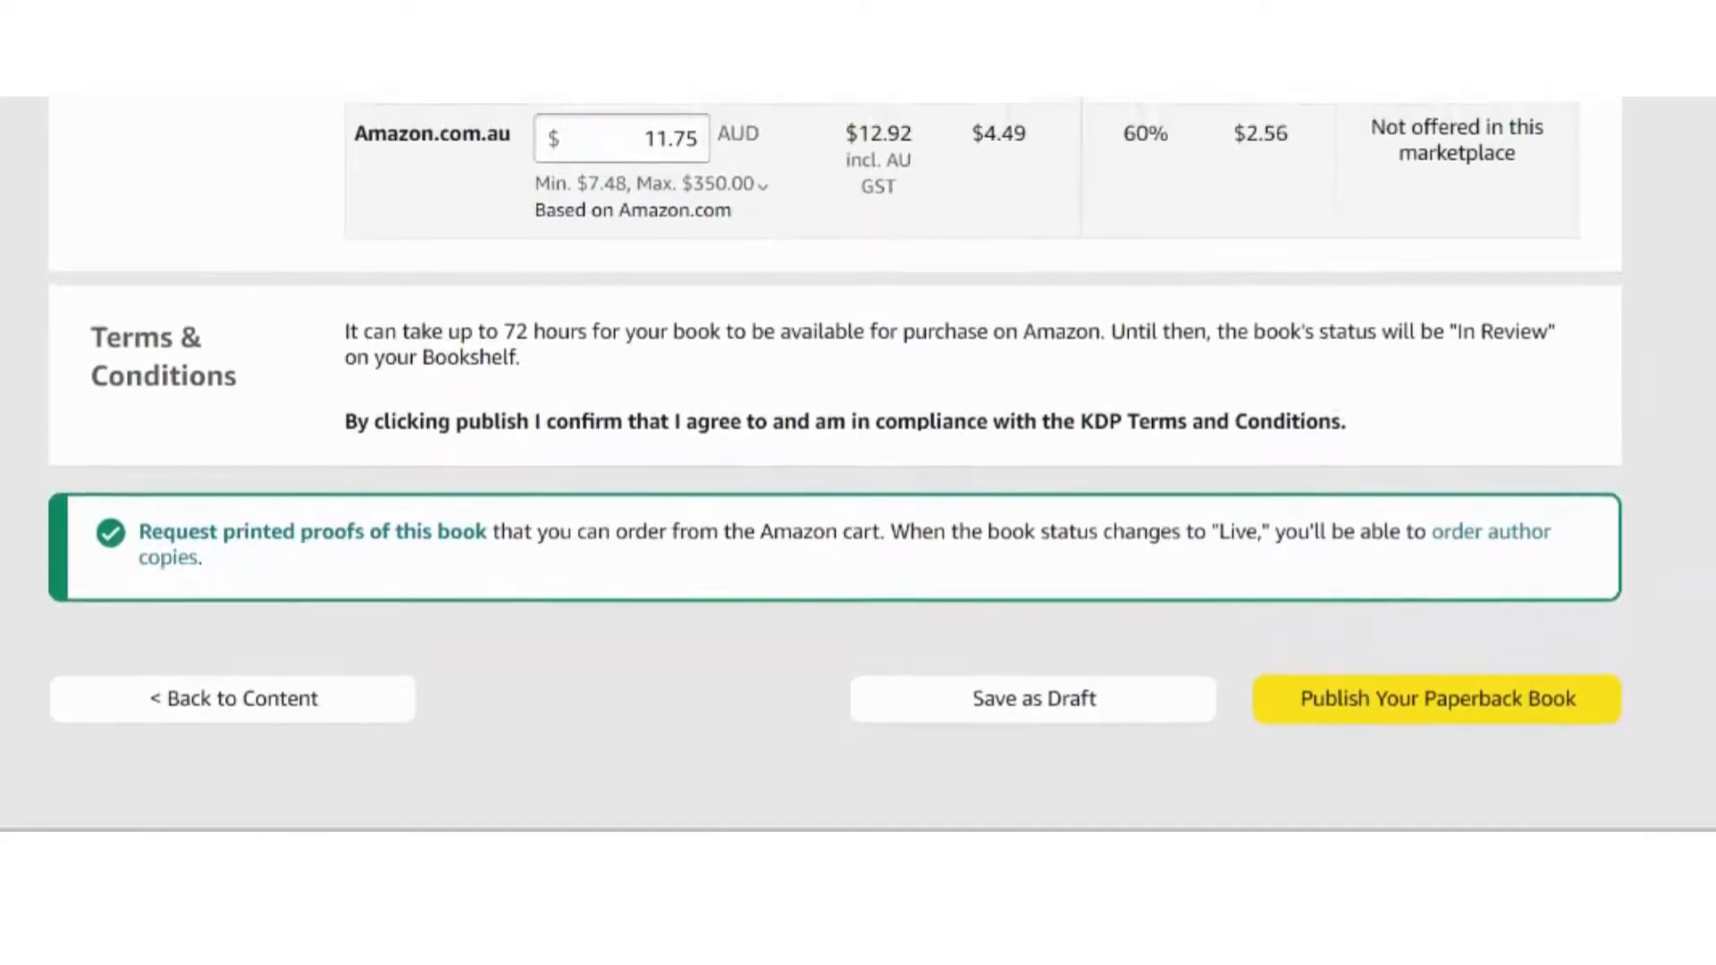
scroll(858, 463, "down", 3)
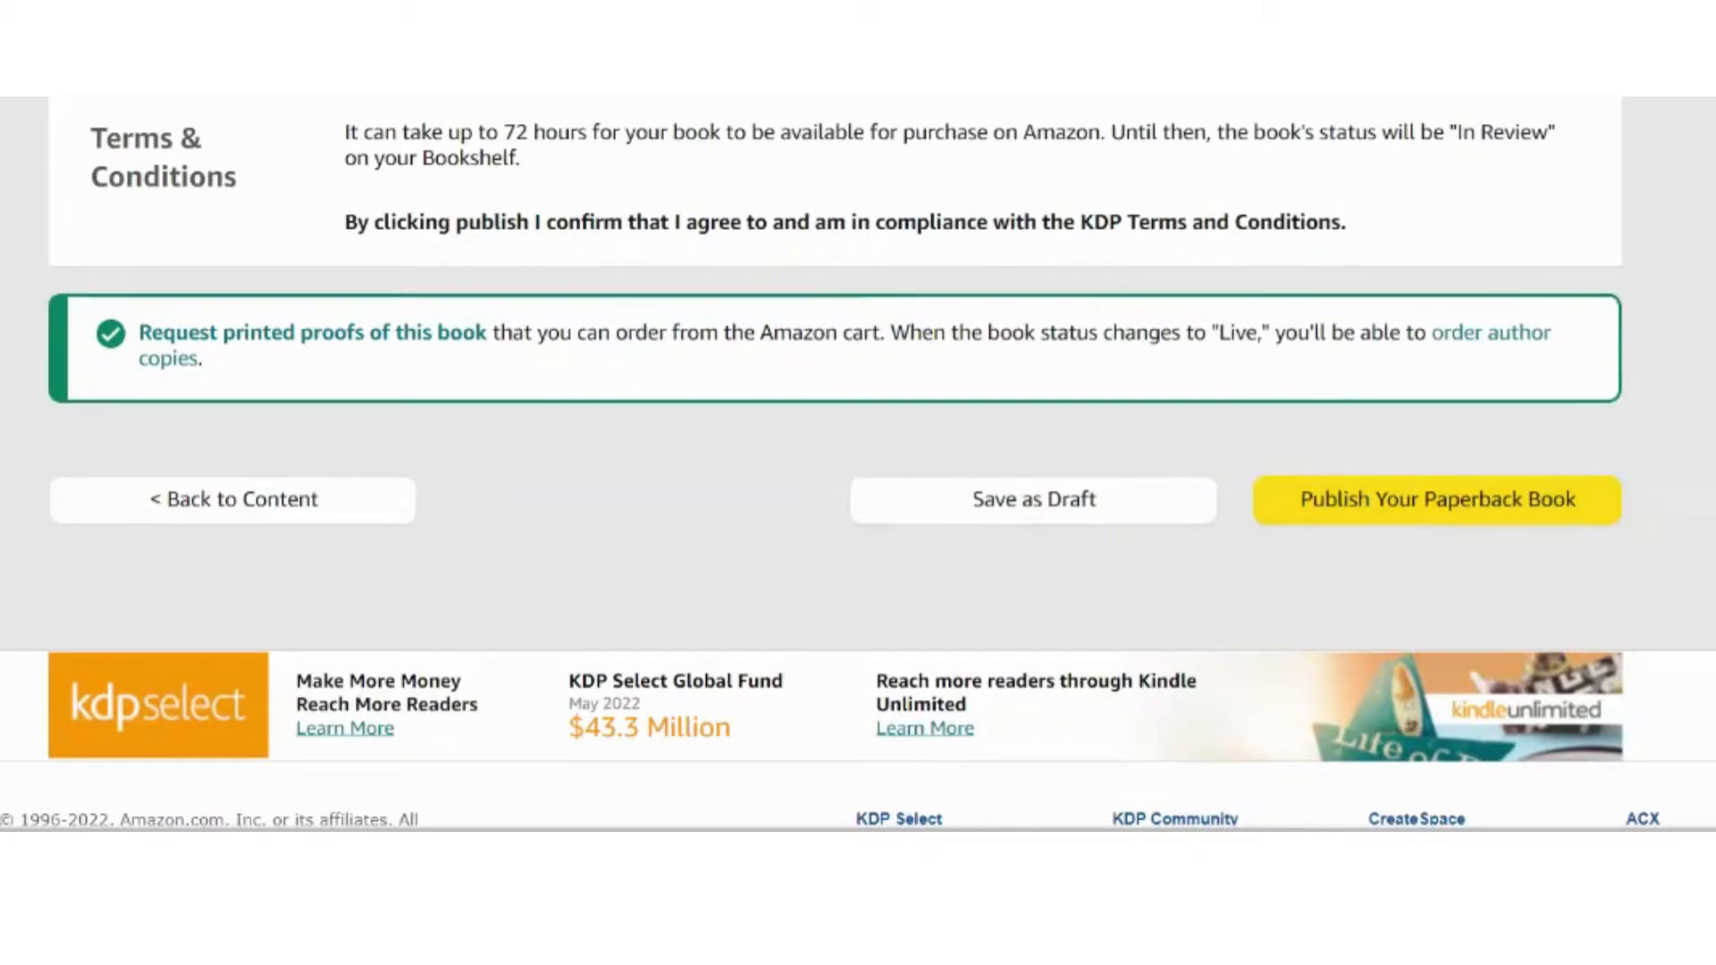
scroll(858, 465, "up", 20)
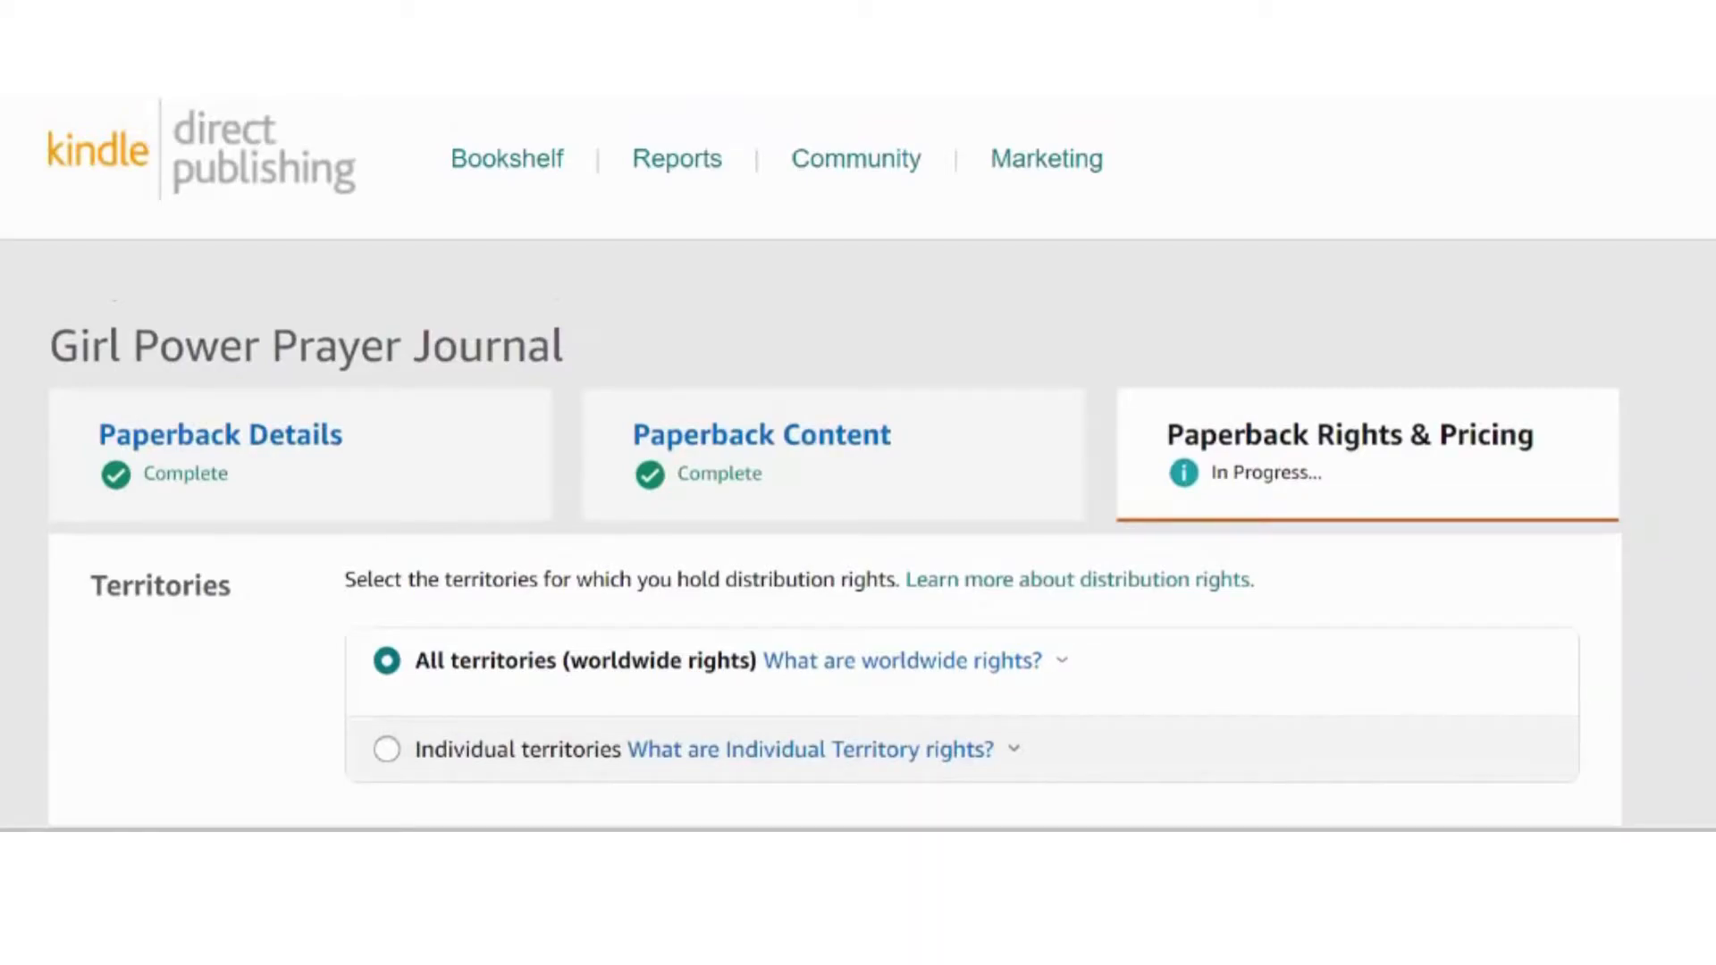
scroll(858, 465, "up", 1)
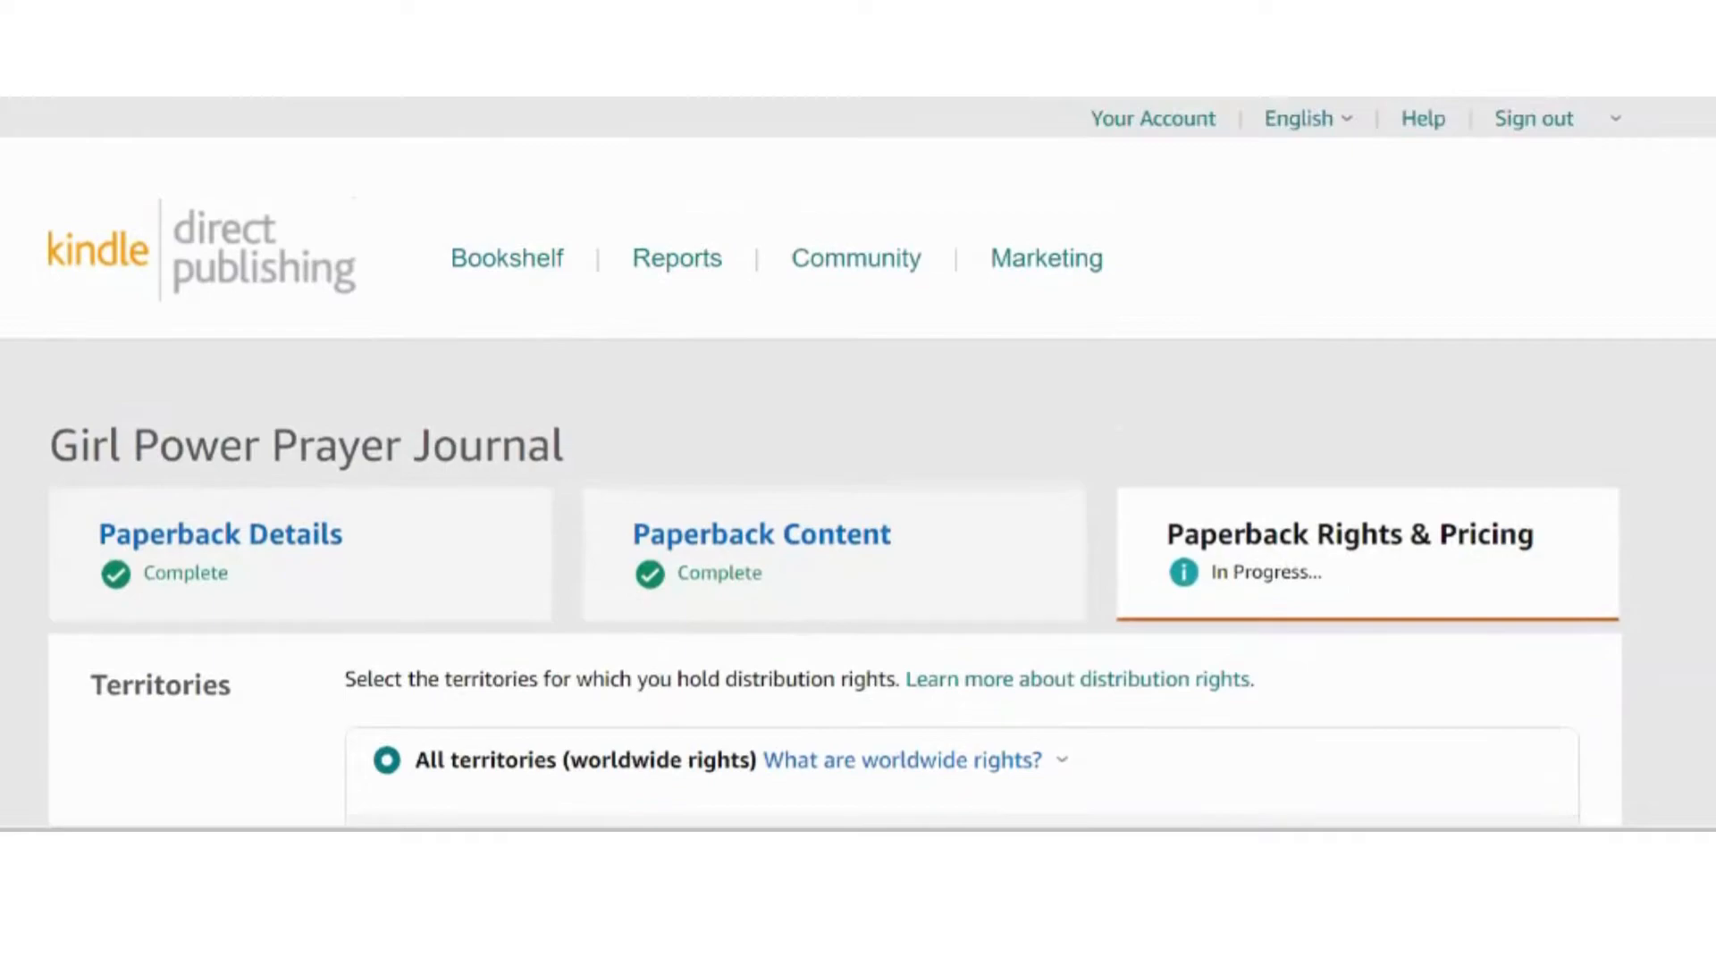